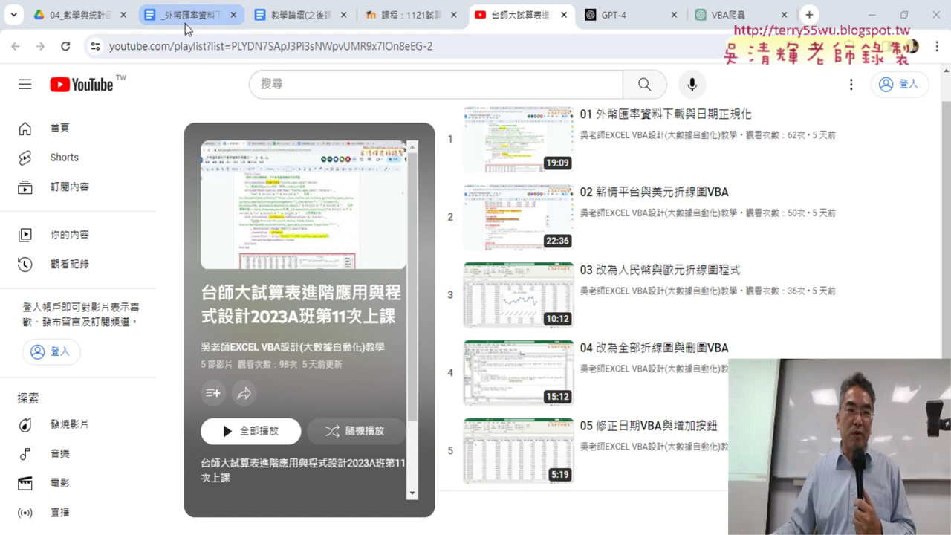
# Move through the open tabs to the Moodle course page and scroll to its top
pyautogui.click(184, 22)
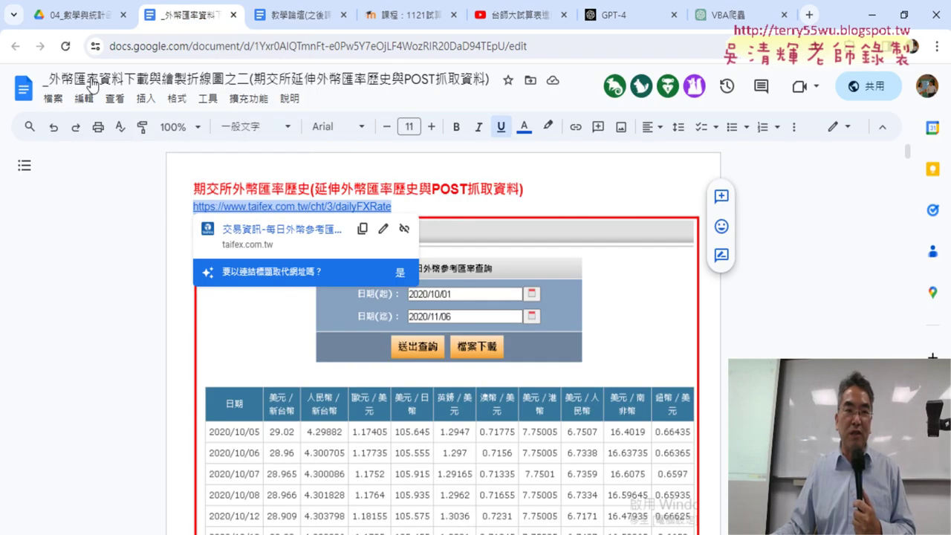
pyautogui.click(95, 17)
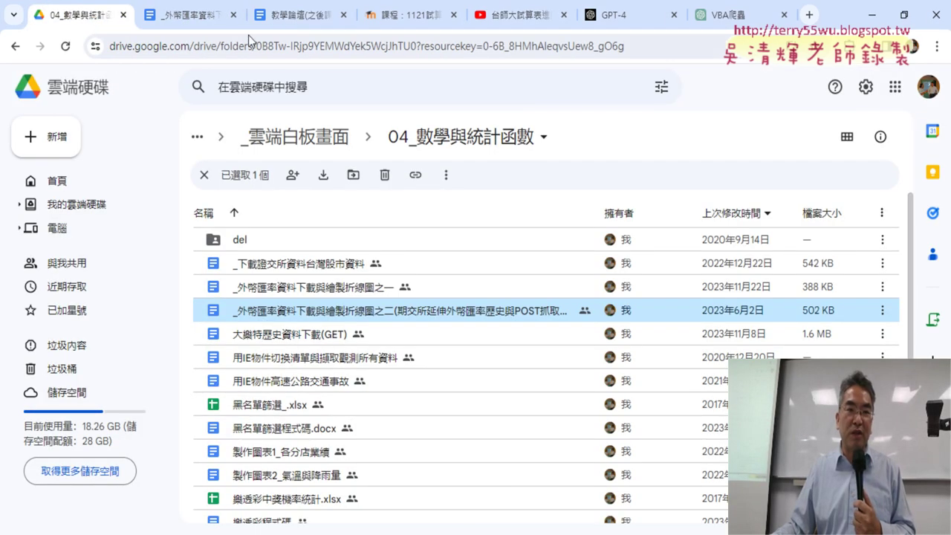
pyautogui.click(398, 18)
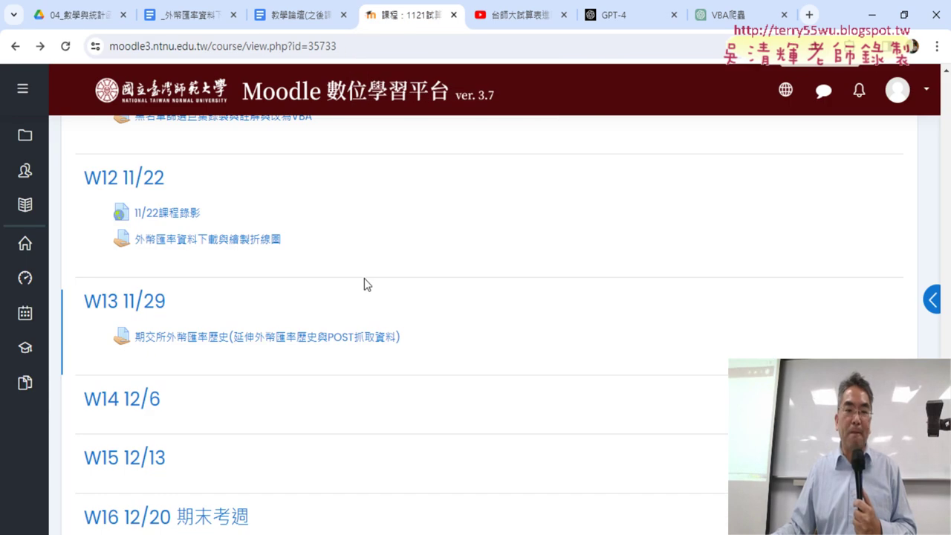
pyautogui.scroll(4, 364, 278)
pyautogui.scroll(6, 364, 278)
pyautogui.scroll(6, 364, 278)
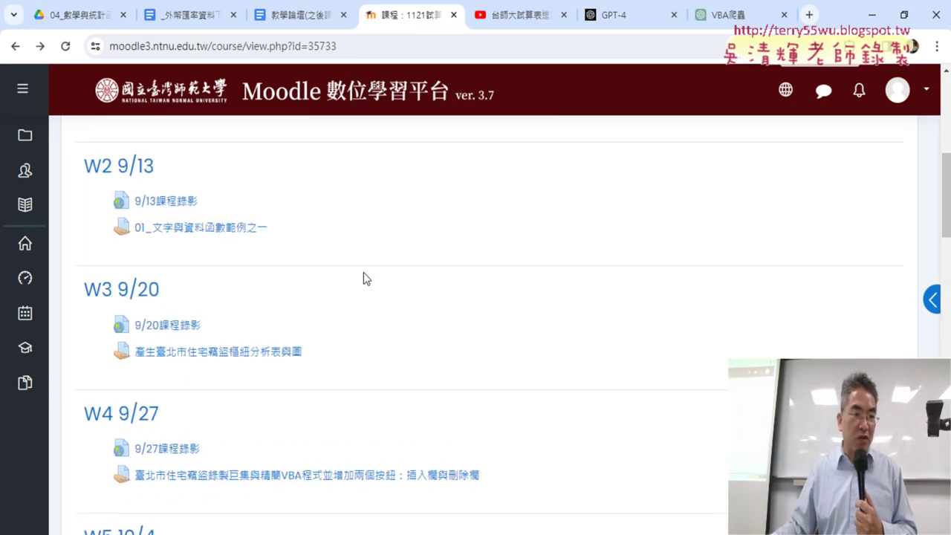
pyautogui.scroll(5, 365, 278)
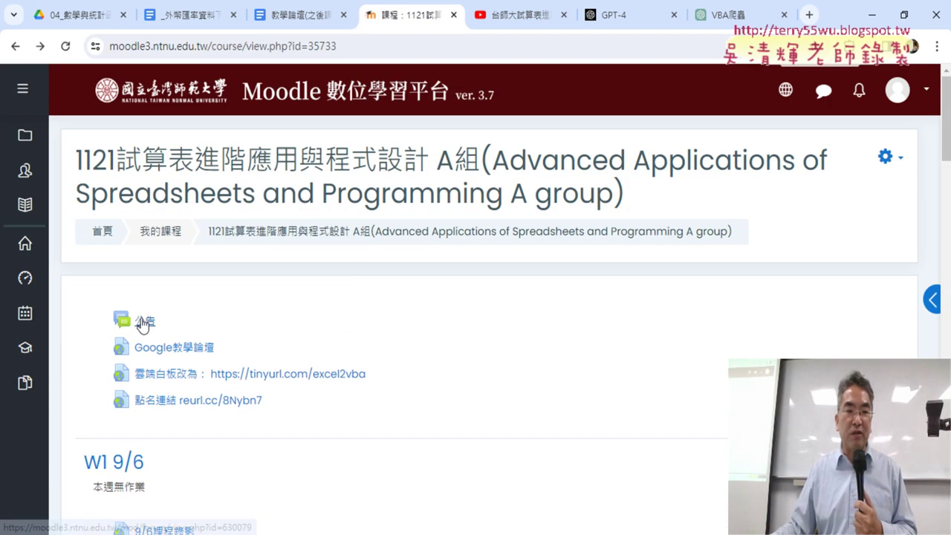
# Open the 公告 forum and its 第11次上課 announcement post, scrolling to the lesson contents
pyautogui.click(142, 320)
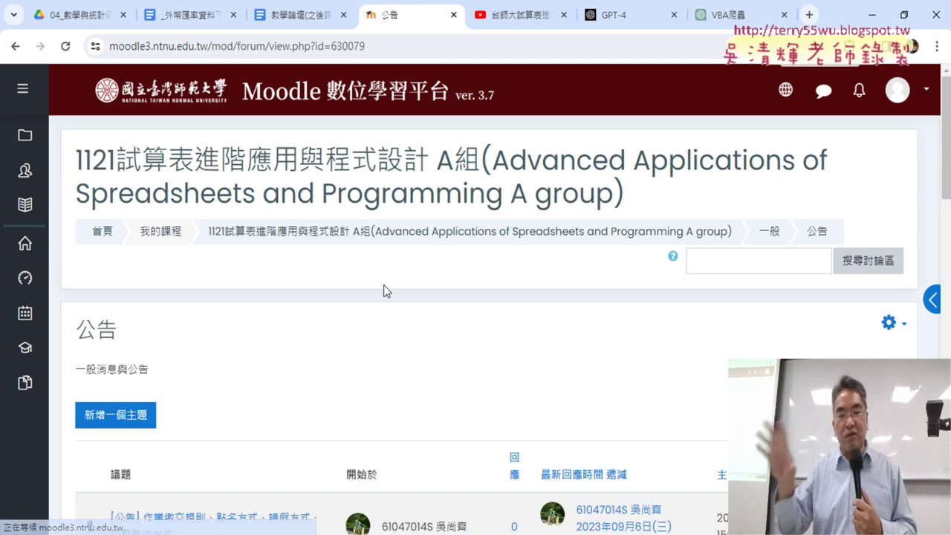
pyautogui.scroll(-4, 370, 333)
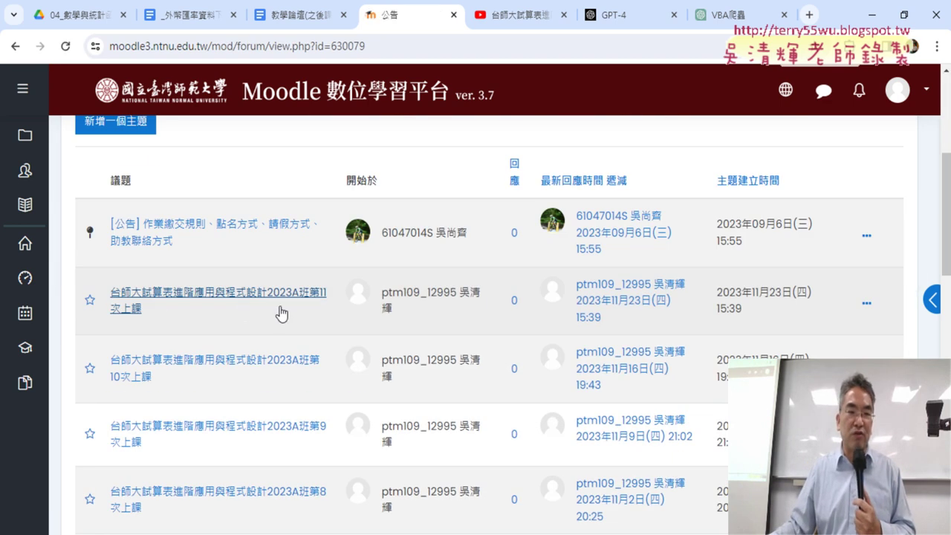
pyautogui.click(269, 296)
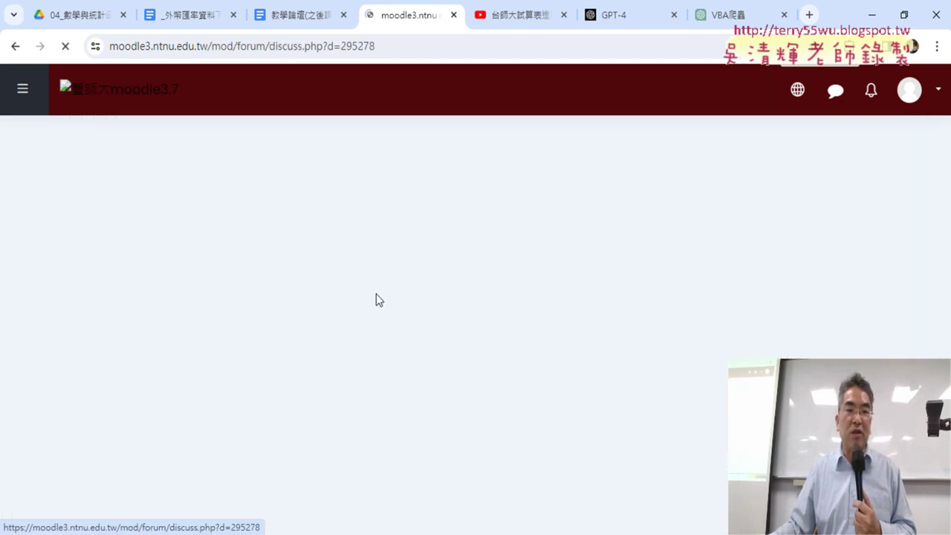
pyautogui.scroll(-4, 376, 293)
pyautogui.scroll(-2, 441, 315)
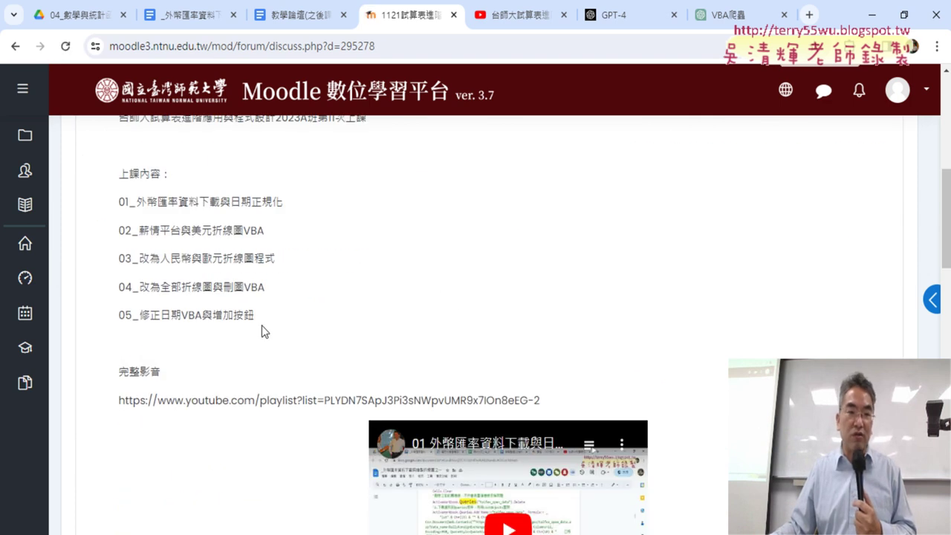
# Select the post's lesson-topic list, then mark 資料下載 in topic 01
pyautogui.moveTo(261, 325); pyautogui.dragTo(115, 212)
pyautogui.click(281, 235)
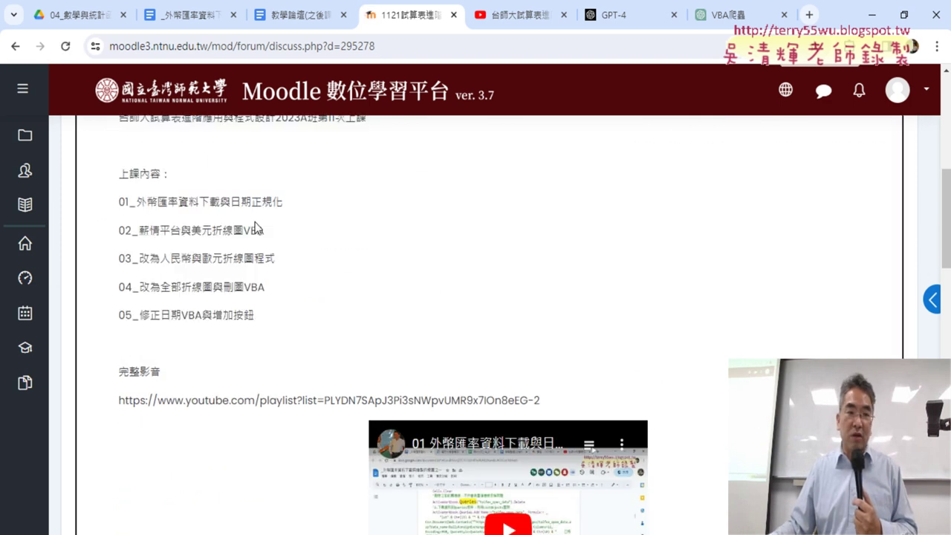
pyautogui.moveTo(176, 205); pyautogui.dragTo(221, 202)
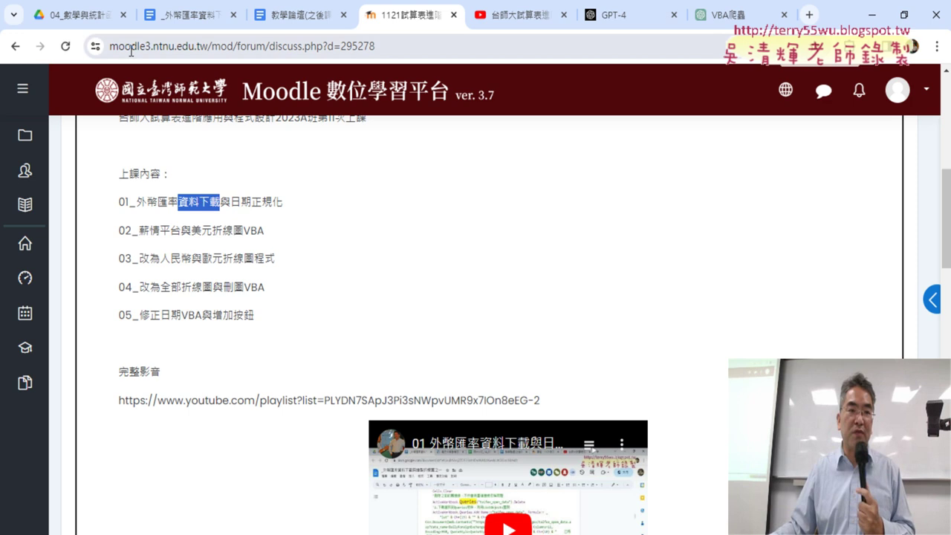
# Open _外幣匯率資料下載與繪製折線圖之一 from the Drive folder and scroll through it
pyautogui.click(62, 15)
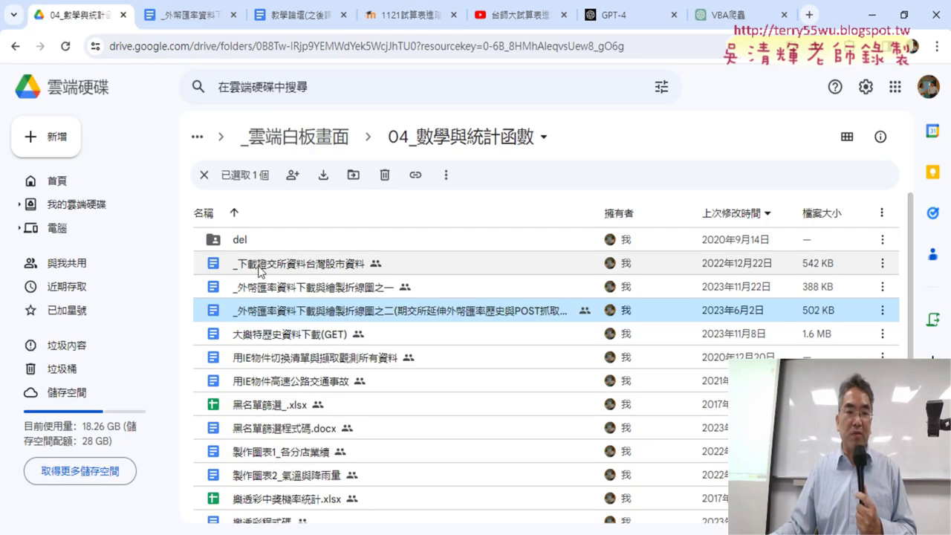
pyautogui.doubleClick(301, 288)
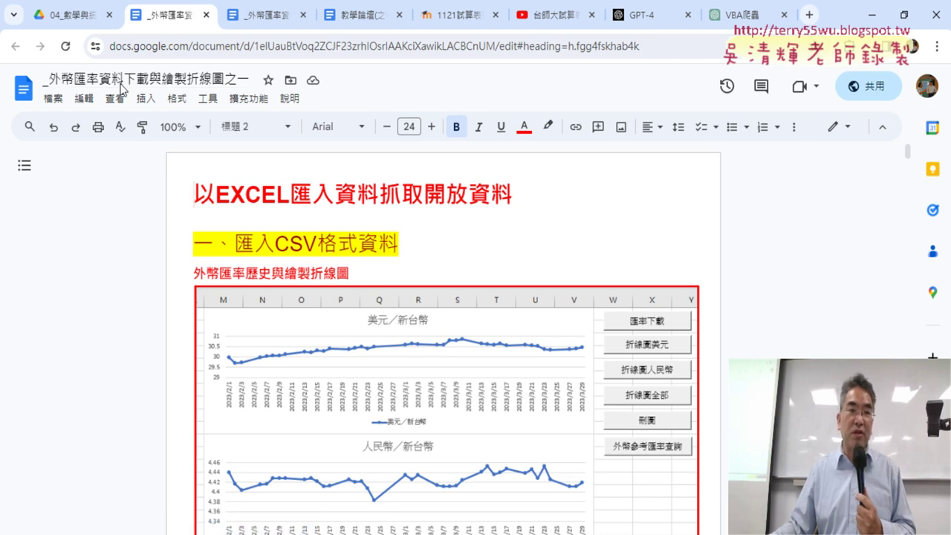
pyautogui.scroll(-2, 321, 175)
pyautogui.scroll(-6, 335, 193)
pyautogui.scroll(-6, 349, 223)
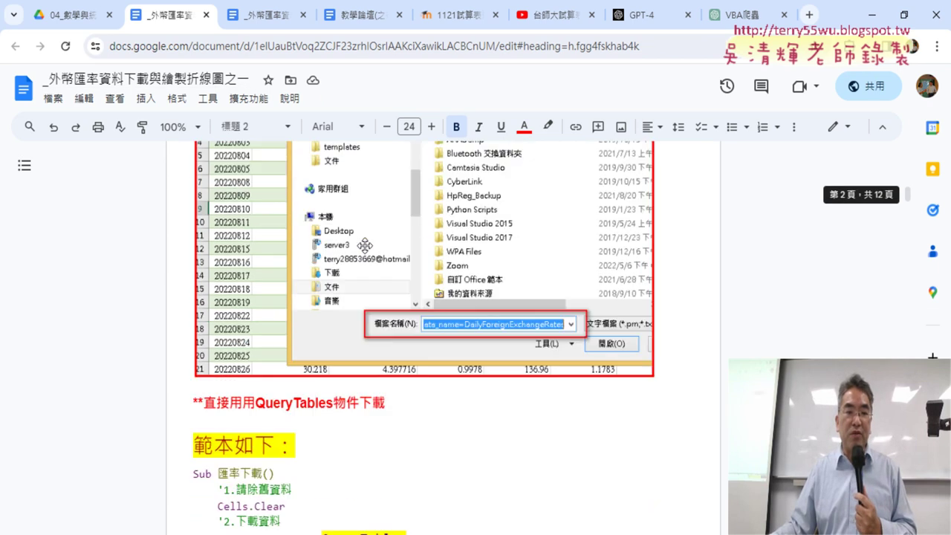
pyautogui.scroll(-5, 366, 246)
pyautogui.scroll(3, 365, 246)
pyautogui.scroll(1, 371, 268)
# Select QueryTables and the TextFilePlatform line in the sample download code
pyautogui.click(386, 290)
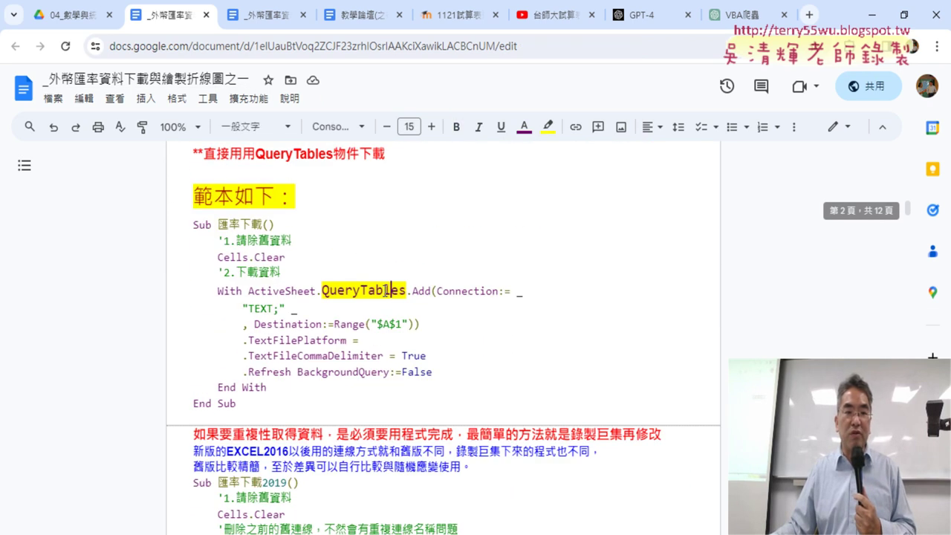
pyautogui.moveTo(322, 291); pyautogui.dragTo(407, 291)
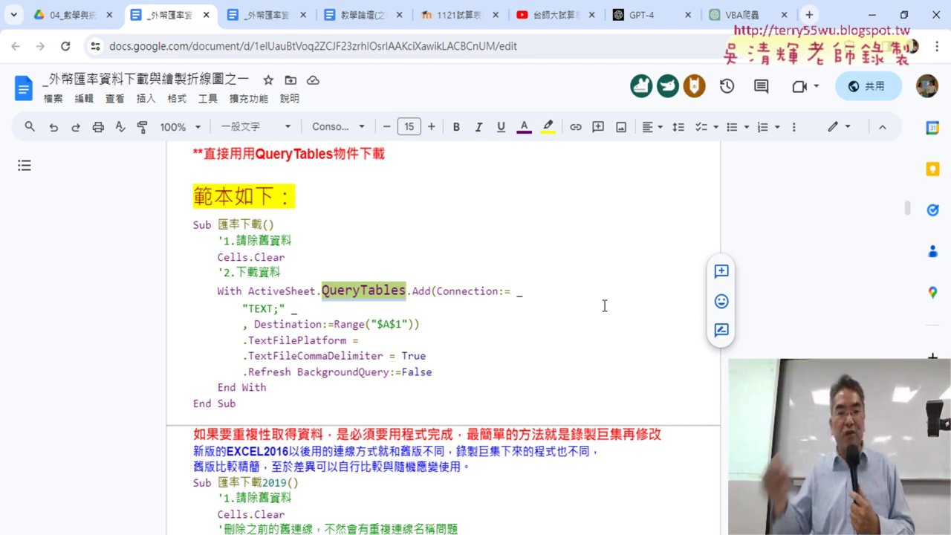
pyautogui.click(278, 309)
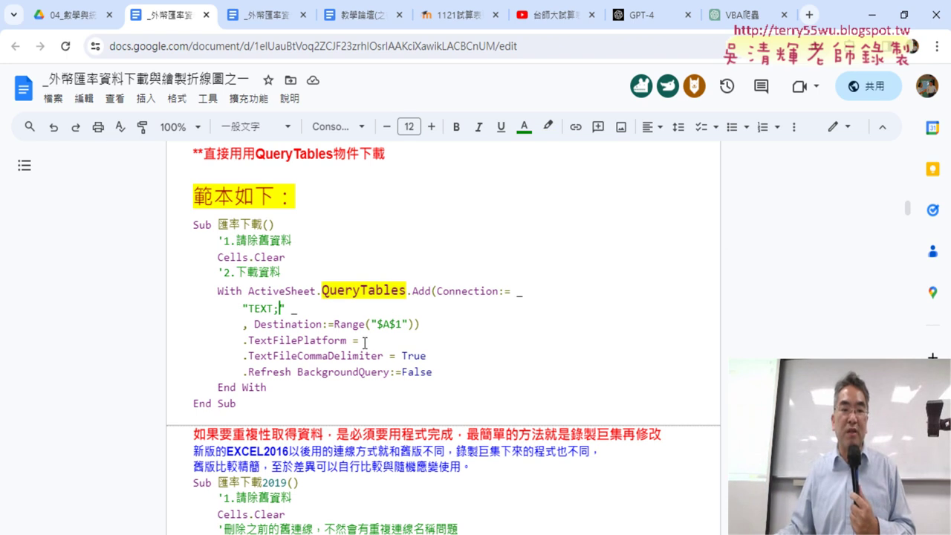
pyautogui.moveTo(376, 341); pyautogui.dragTo(292, 341)
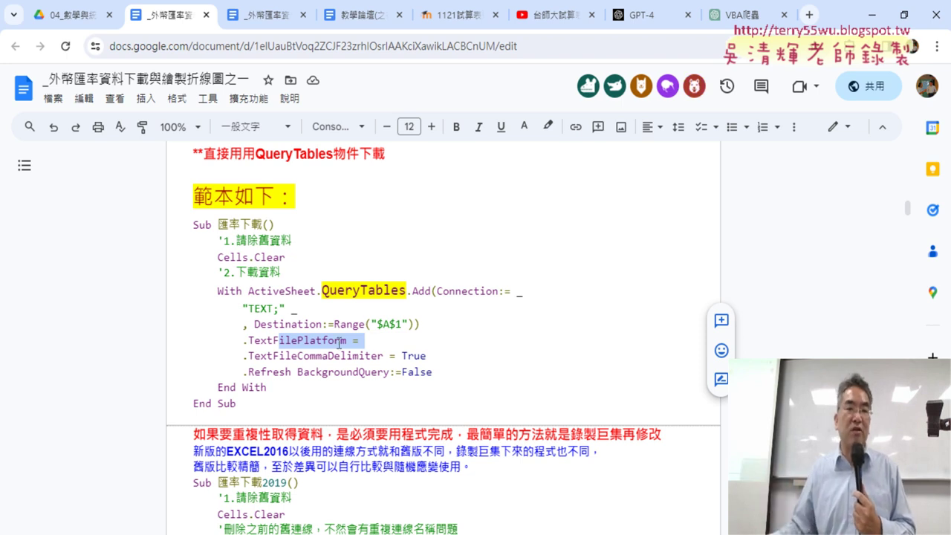
pyautogui.middleClick(369, 322)
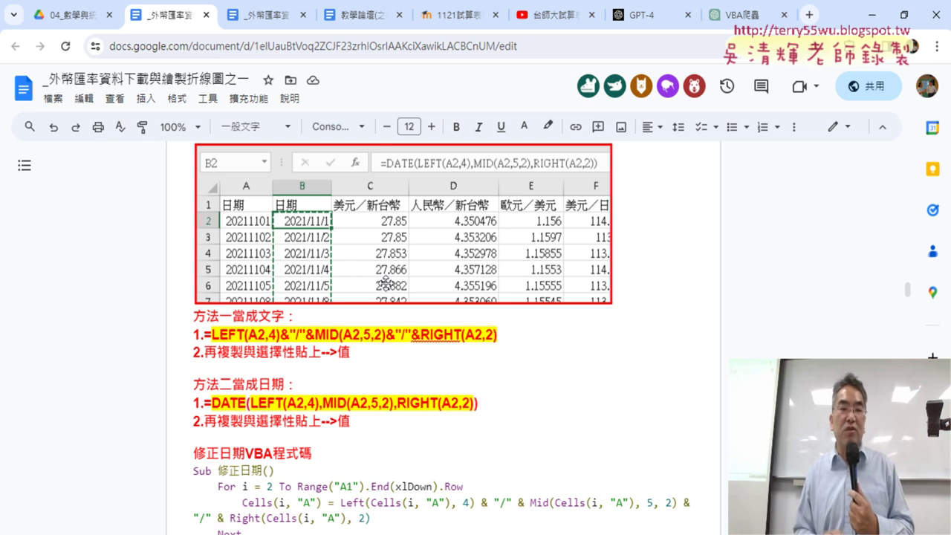
# Select the 修正日期 code block and the date-joining expression in the Cells line
pyautogui.scroll(-2, 386, 282)
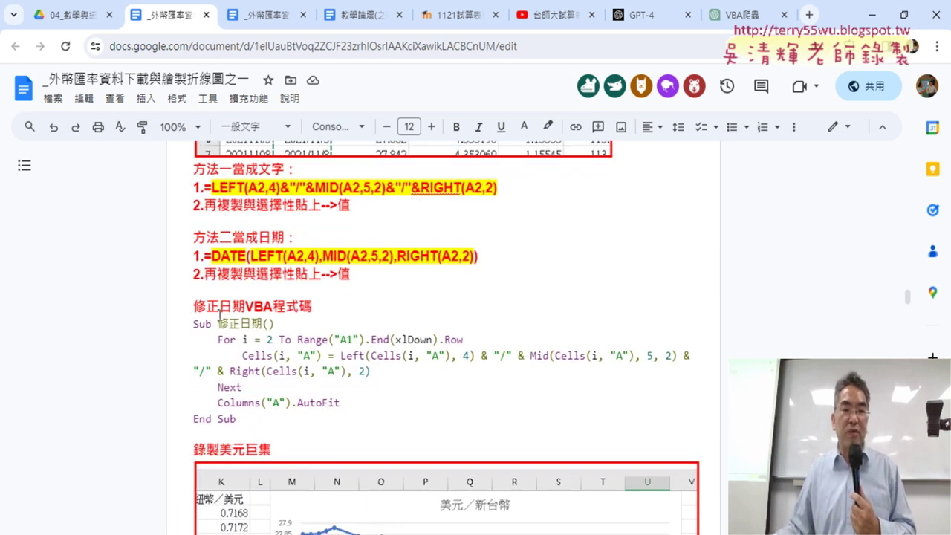
pyautogui.moveTo(195, 324)
pyautogui.mouseDown()
pyautogui.moveTo(252, 343)
pyautogui.moveTo(256, 405)
pyautogui.moveTo(324, 415)
pyautogui.mouseUp()
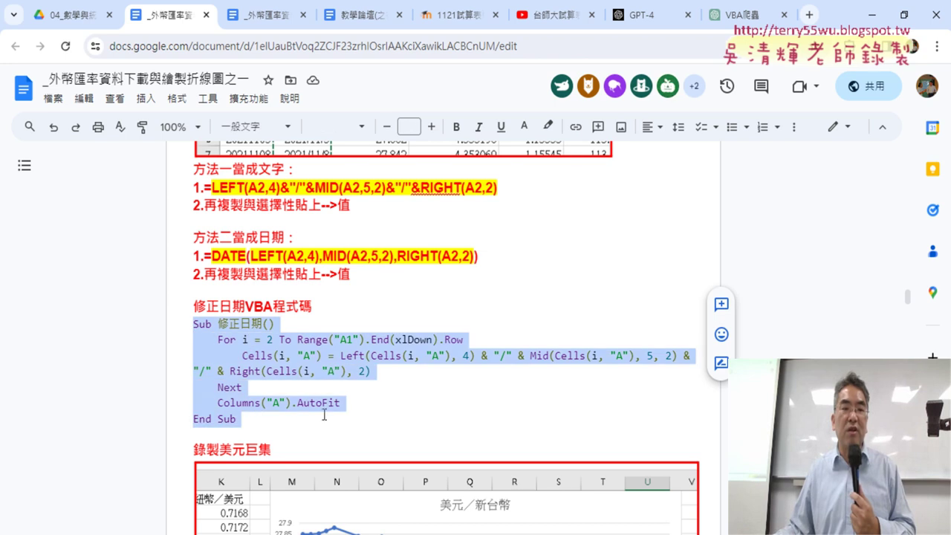
pyautogui.moveTo(340, 356); pyautogui.dragTo(385, 371)
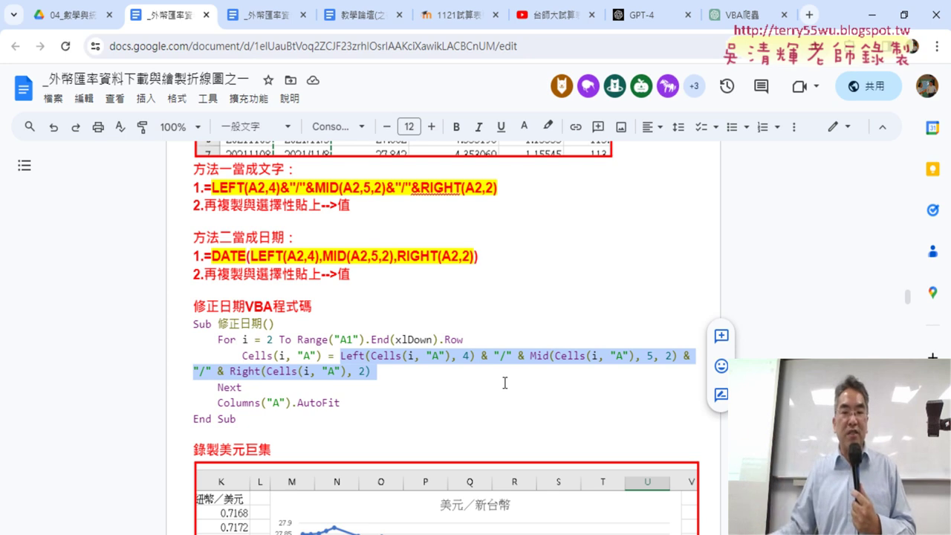
pyautogui.click(504, 355)
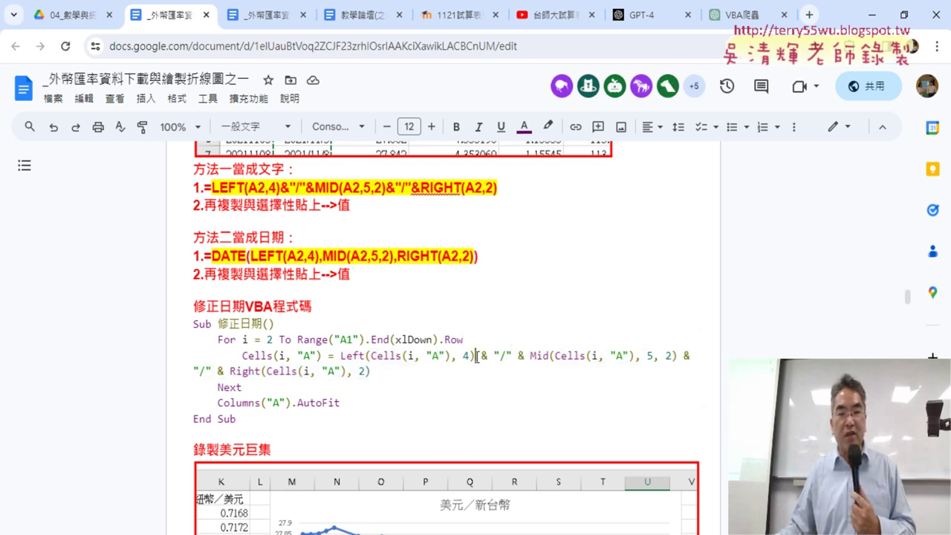
# Give the first and second & "/" & separators in Cells(i, "A") a light-green highlight
pyautogui.moveTo(476, 356); pyautogui.dragTo(531, 356)
pyautogui.click(553, 128)
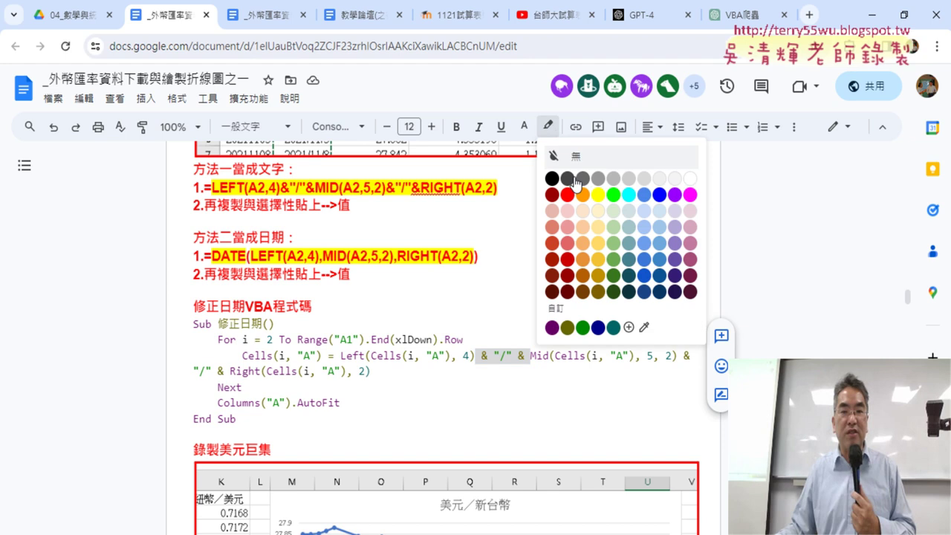
pyautogui.click(606, 199)
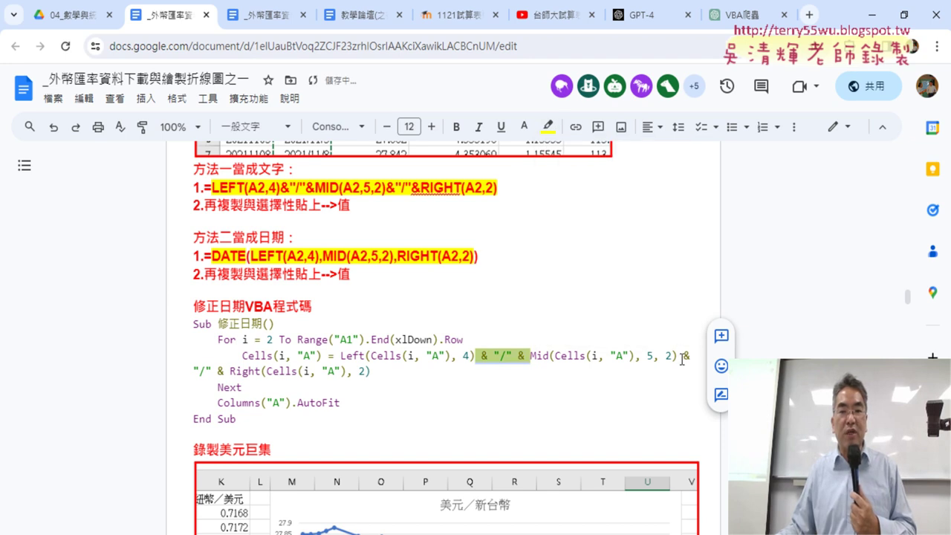
pyautogui.moveTo(678, 356); pyautogui.dragTo(225, 369)
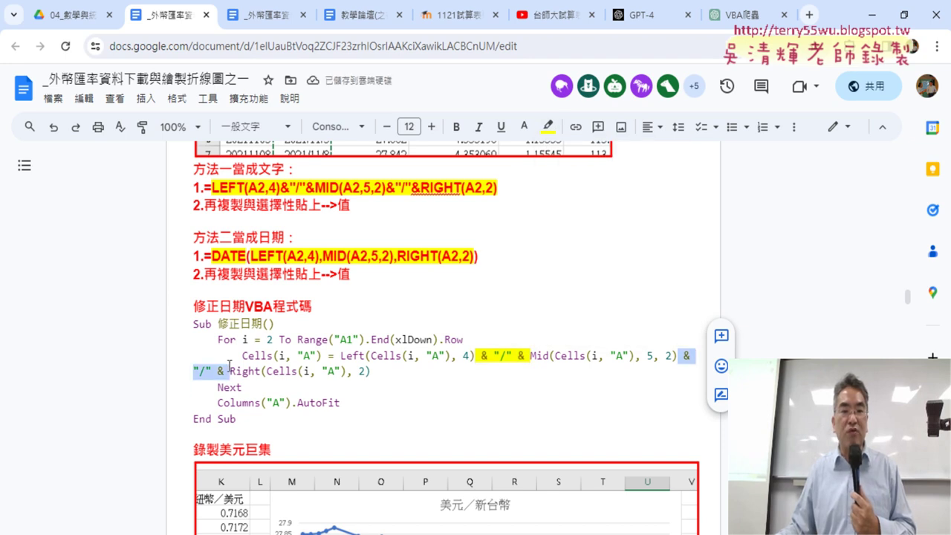
pyautogui.click(549, 126)
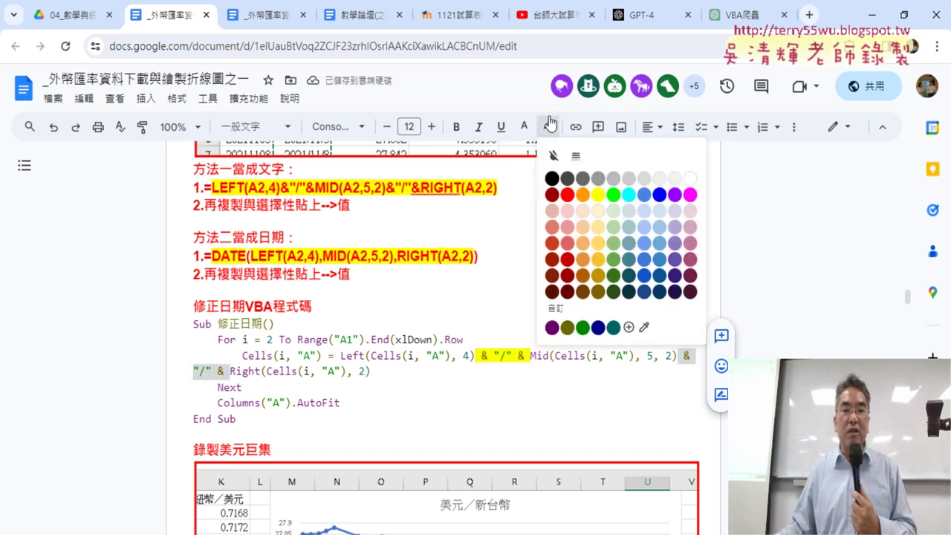
pyautogui.click(605, 199)
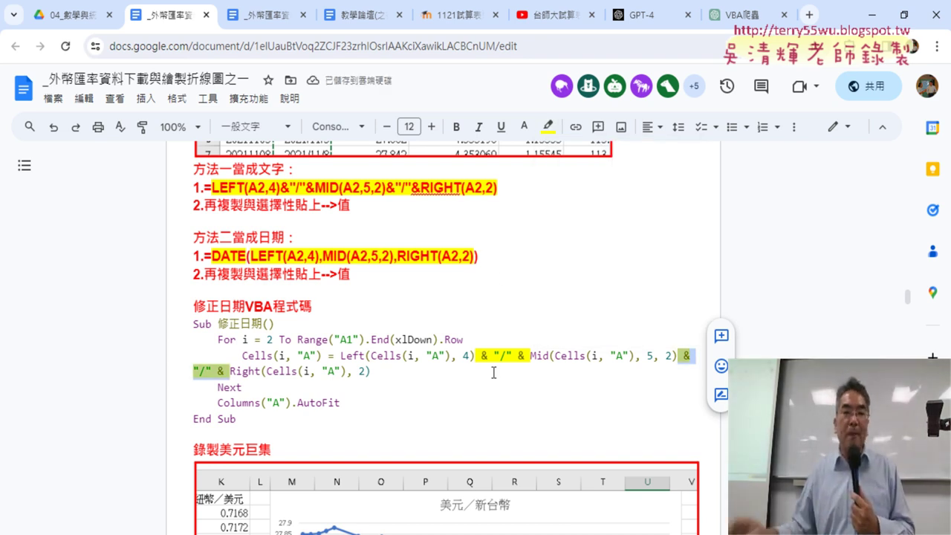
# Back in the Moodle post, select 美元折線圖VBA in topic 02
pyautogui.click(462, 22)
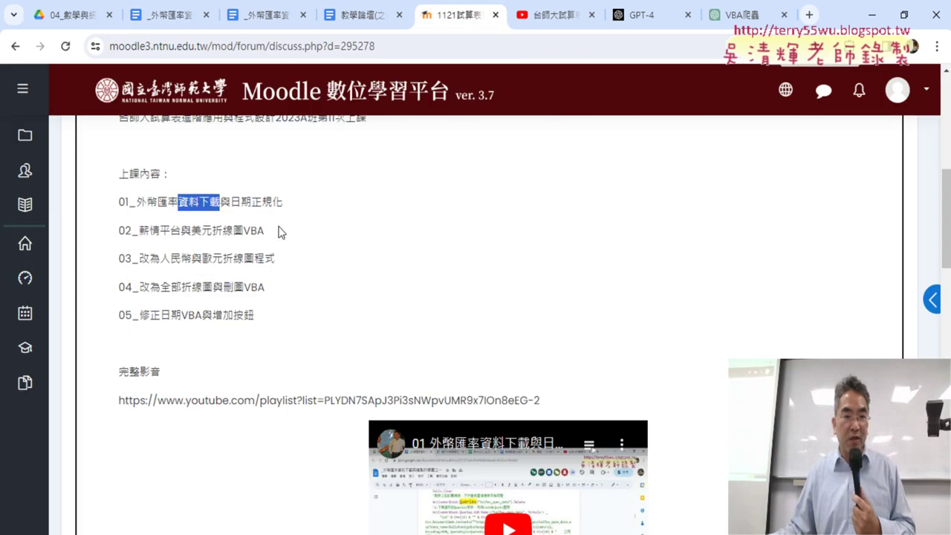
pyautogui.moveTo(279, 232); pyautogui.dragTo(191, 231)
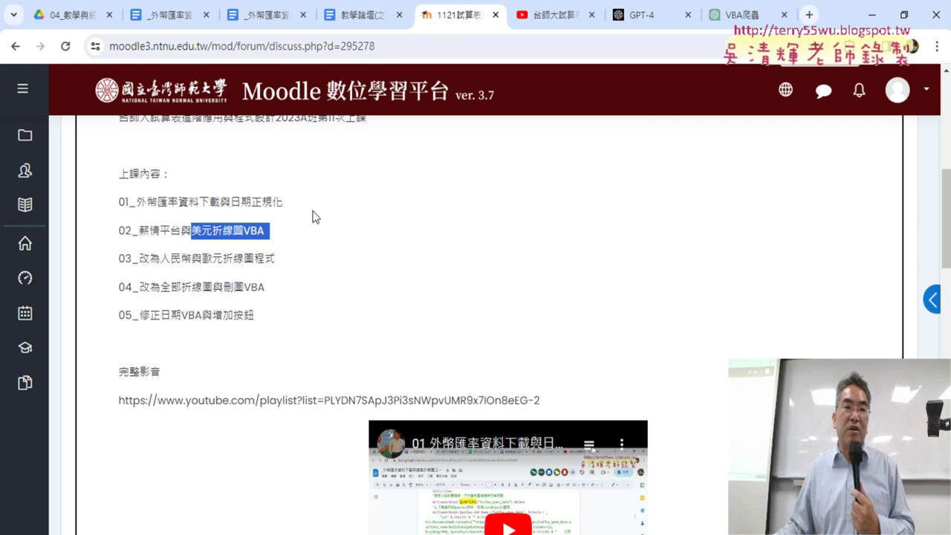
pyautogui.click(165, 15)
pyautogui.scroll(-5, 399, 259)
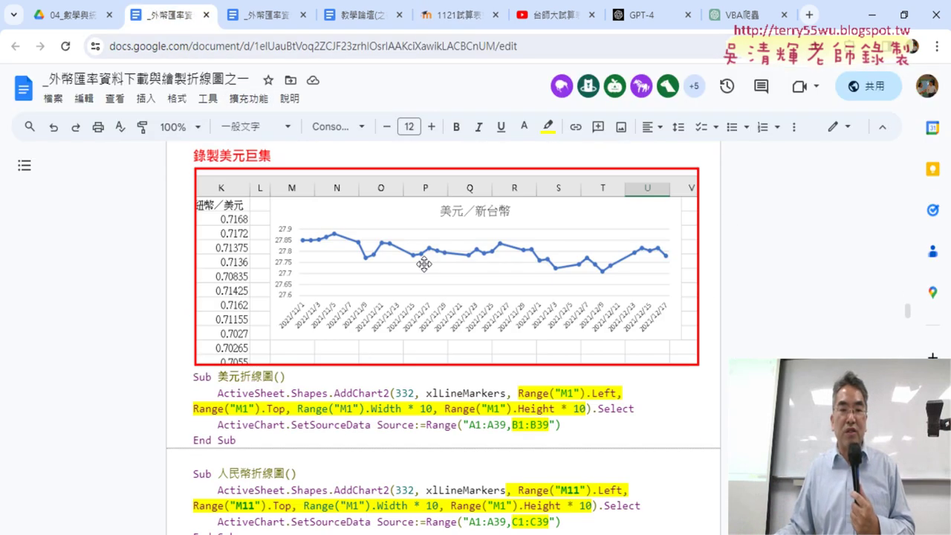
pyautogui.scroll(-2, 442, 286)
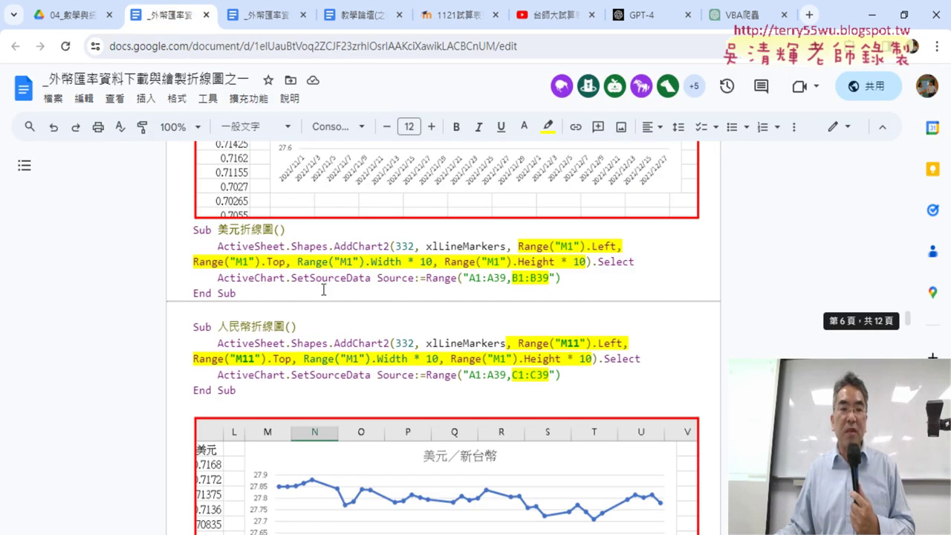
pyautogui.moveTo(194, 232); pyautogui.dragTo(269, 293)
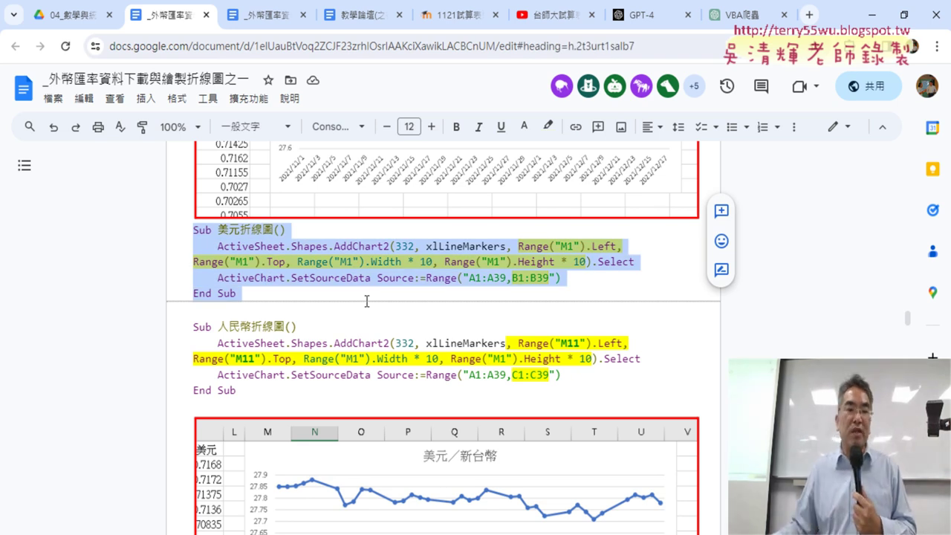
pyautogui.moveTo(518, 246)
pyautogui.mouseDown()
pyautogui.moveTo(277, 278)
pyautogui.moveTo(286, 264)
pyautogui.moveTo(434, 256)
pyautogui.mouseUp()
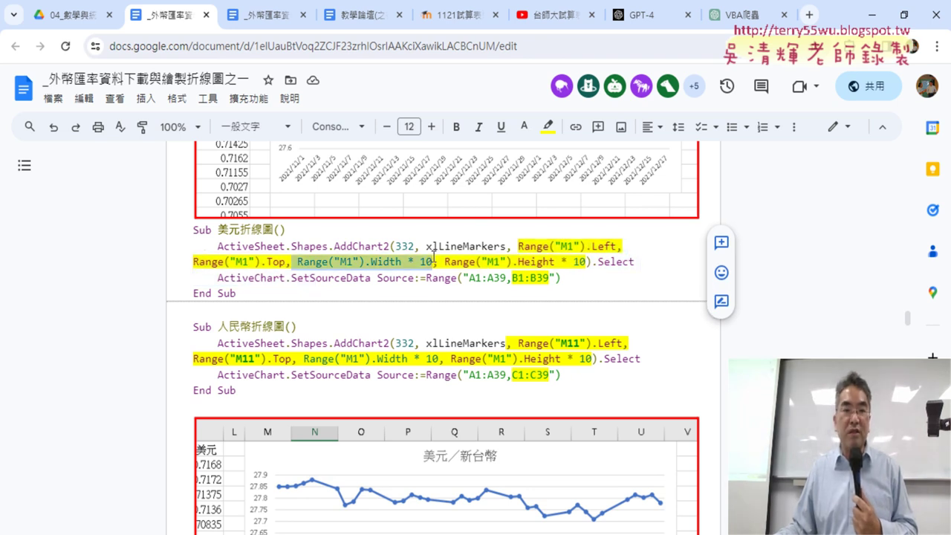
pyautogui.moveTo(585, 261); pyautogui.dragTo(445, 262)
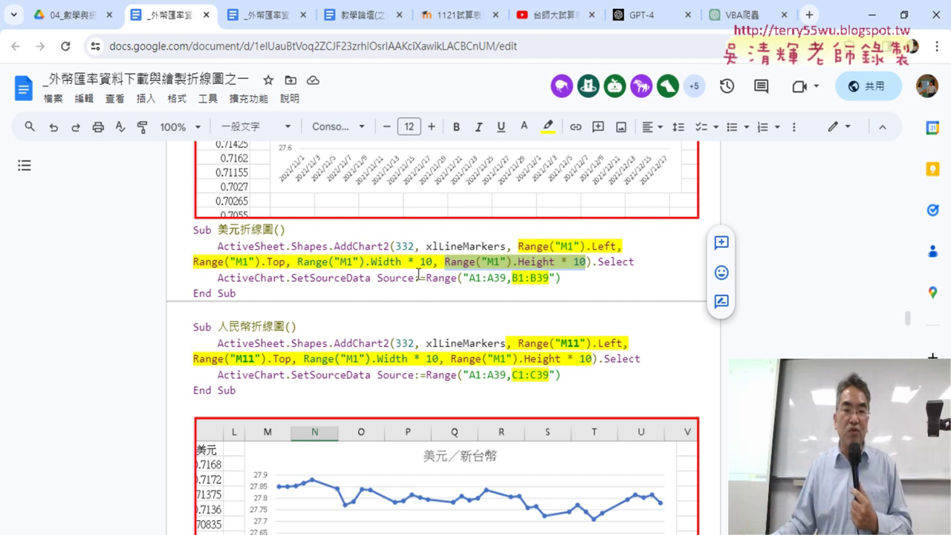
pyautogui.scroll(-3, 408, 323)
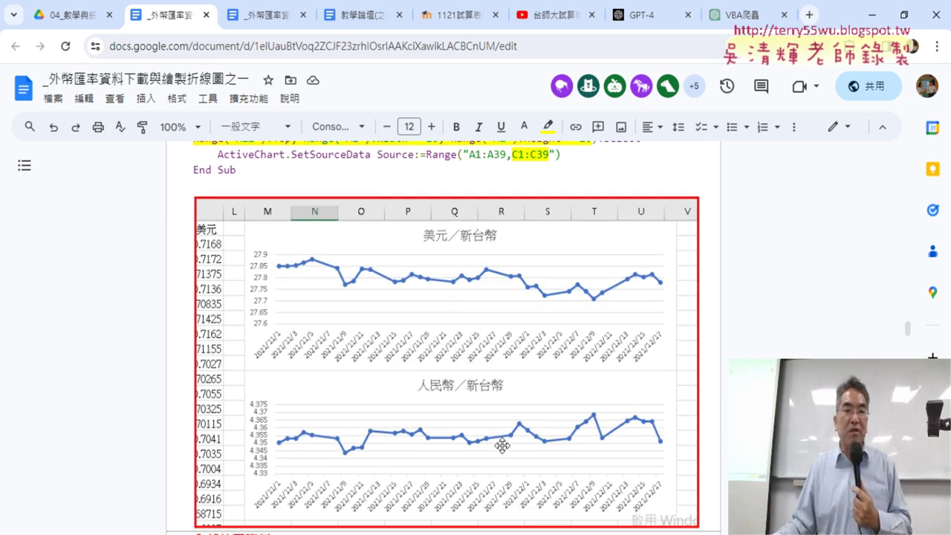
pyautogui.scroll(1, 503, 445)
pyautogui.scroll(2, 498, 372)
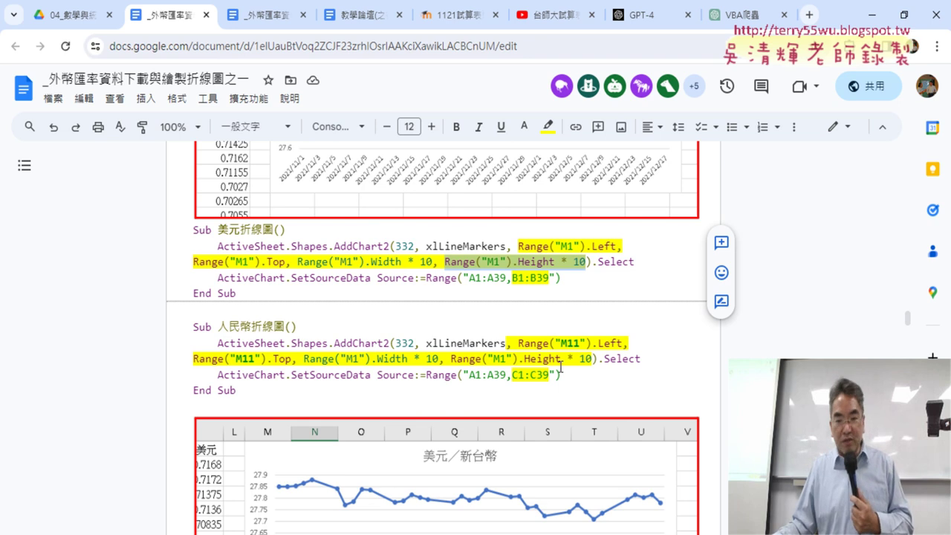
pyautogui.scroll(-3, 545, 394)
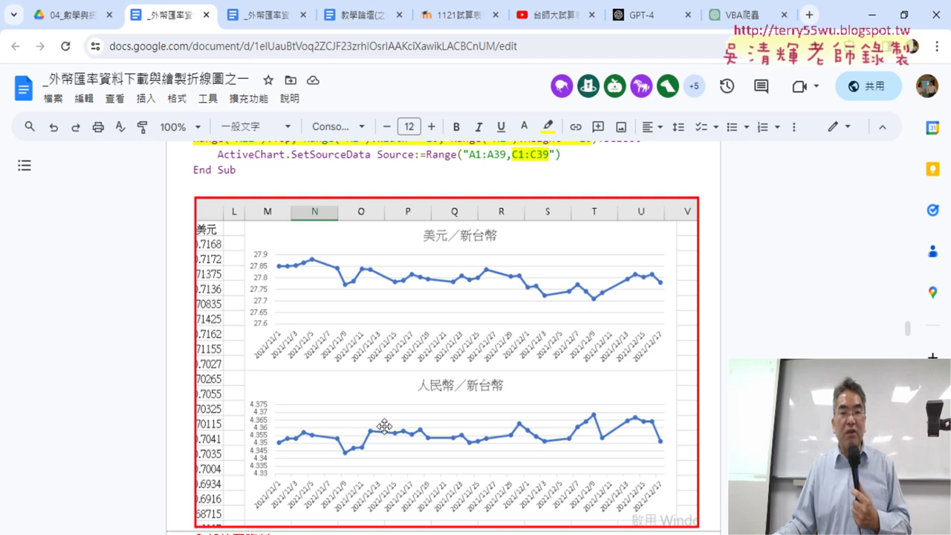
pyautogui.scroll(1, 384, 426)
pyautogui.moveTo(427, 228); pyautogui.dragTo(558, 228)
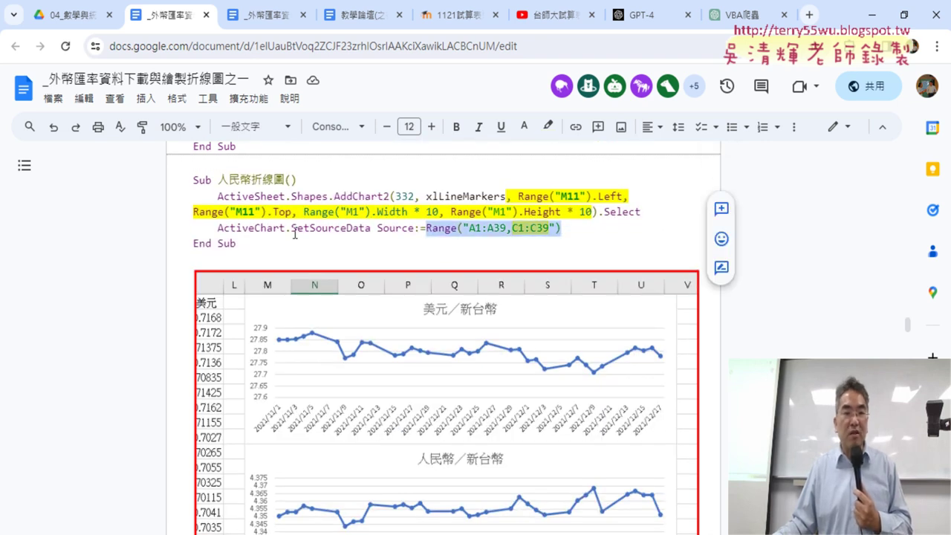
pyautogui.moveTo(291, 229); pyautogui.dragTo(371, 229)
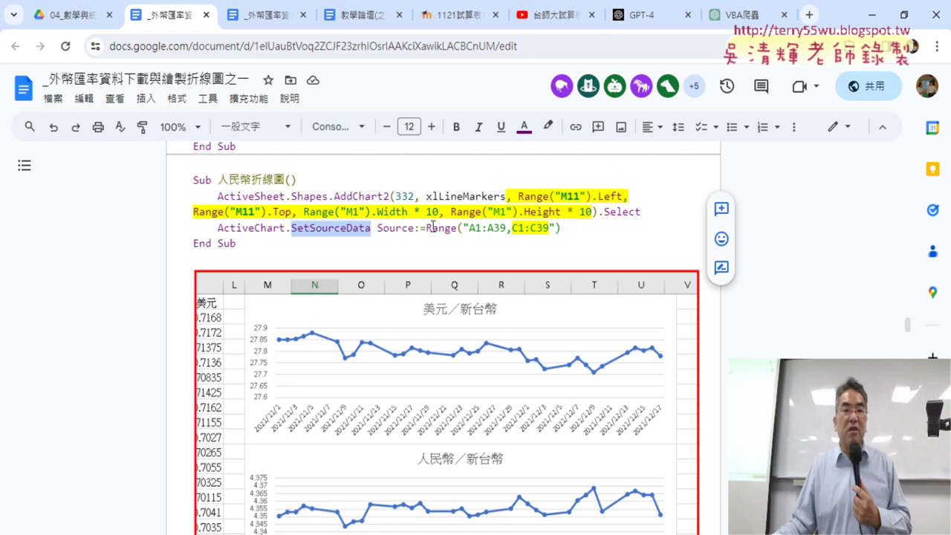
pyautogui.scroll(1, 468, 208)
pyautogui.scroll(3, 468, 209)
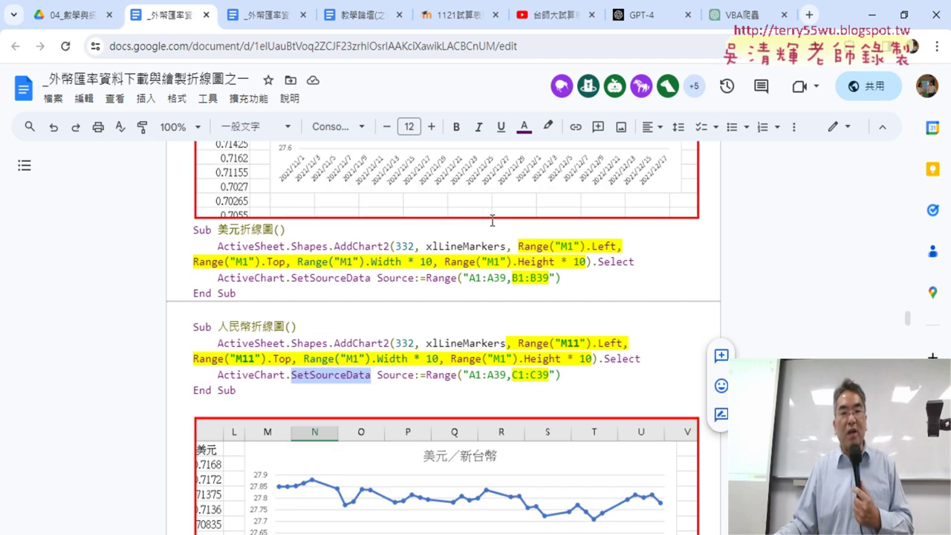
pyautogui.moveTo(468, 279); pyautogui.dragTo(505, 277)
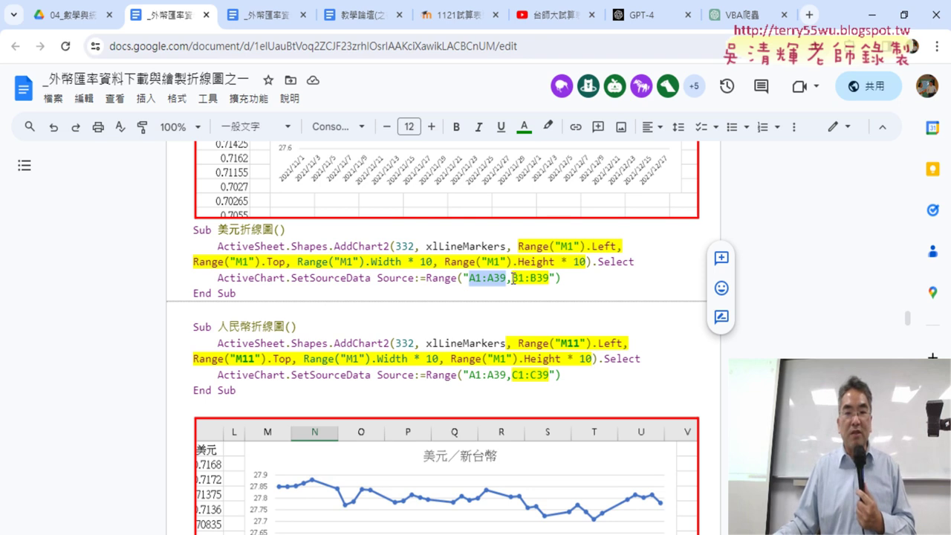
pyautogui.moveTo(512, 279); pyautogui.dragTo(538, 277)
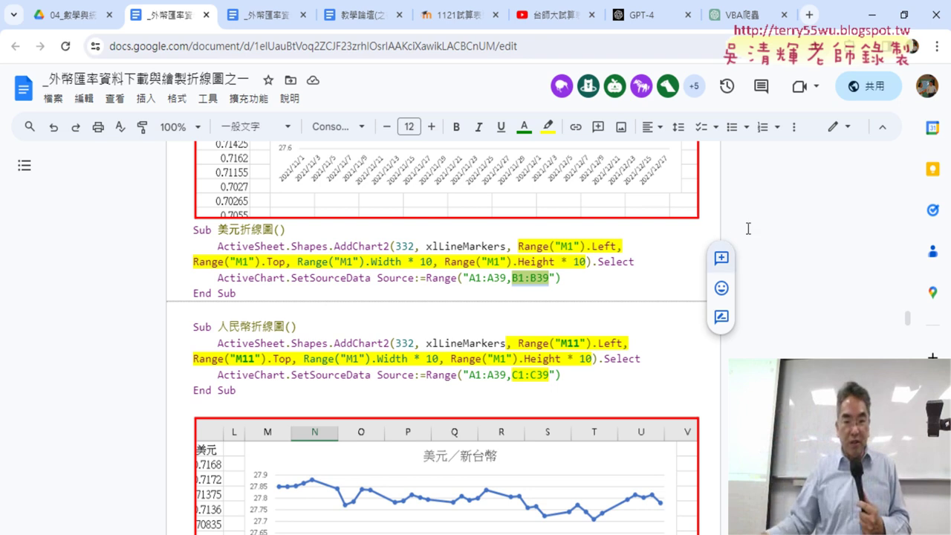
pyautogui.moveTo(463, 278); pyautogui.dragTo(556, 276)
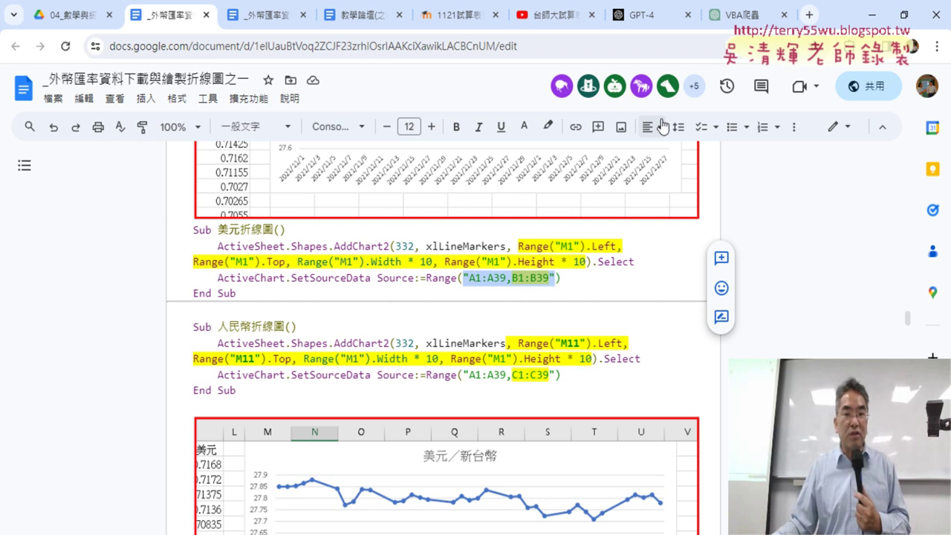
pyautogui.moveTo(464, 275); pyautogui.dragTo(476, 275)
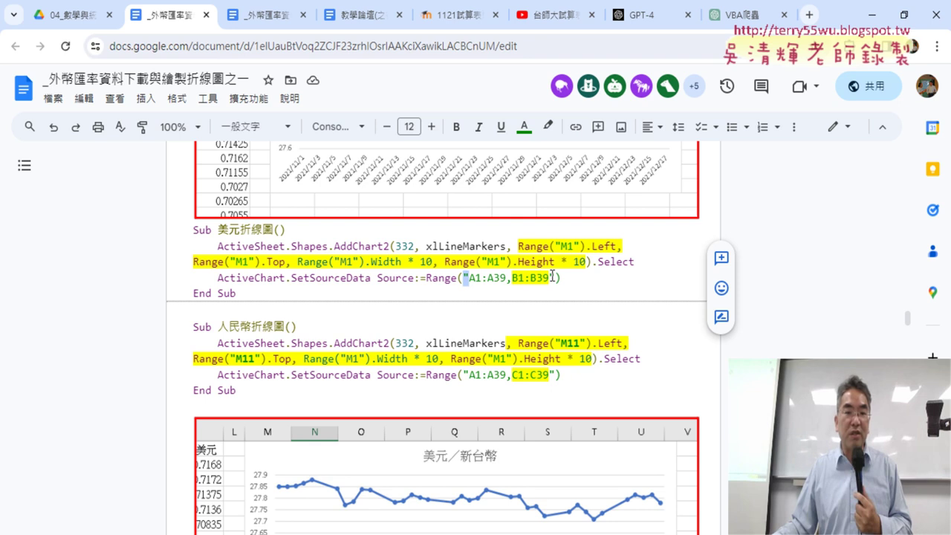
pyautogui.moveTo(555, 277); pyautogui.dragTo(513, 275)
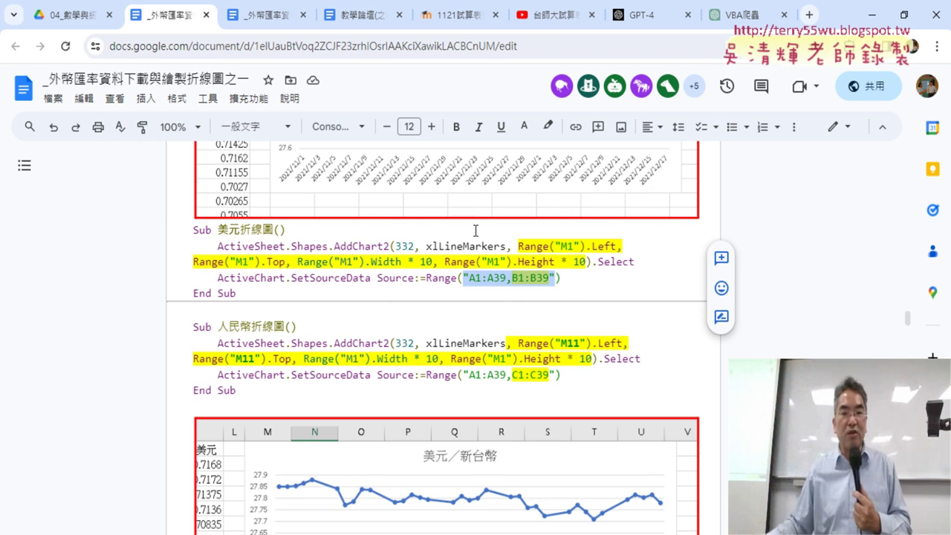
pyautogui.scroll(-4, 472, 333)
pyautogui.scroll(-2, 424, 335)
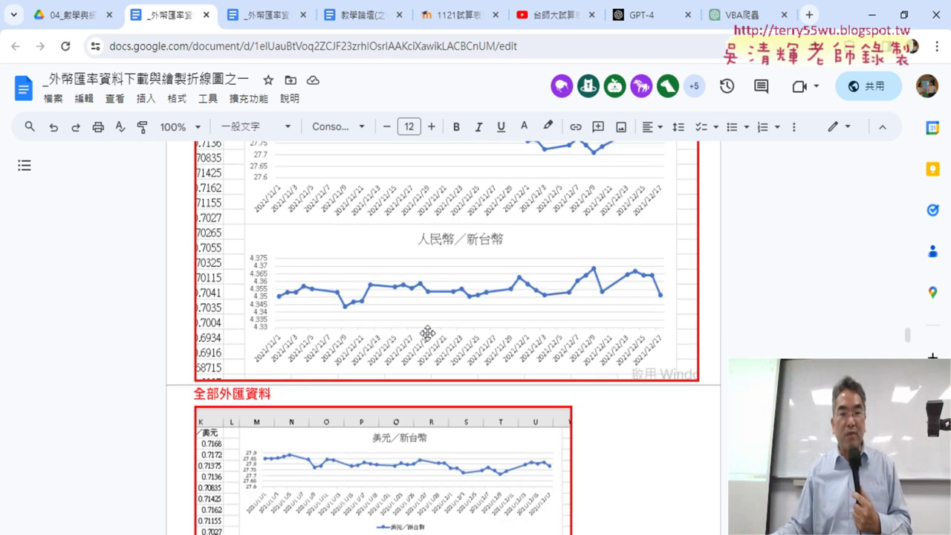
pyautogui.scroll(-3, 626, 371)
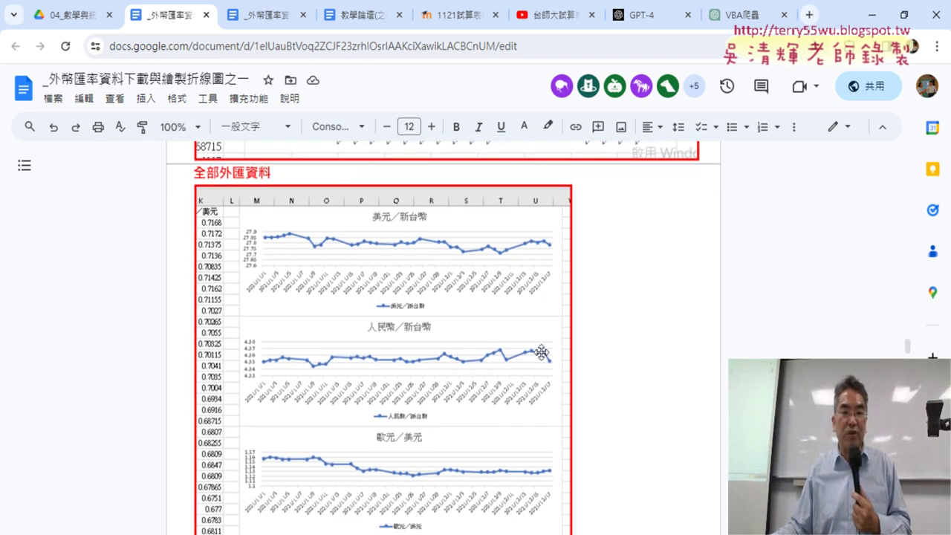
pyautogui.scroll(-3, 569, 344)
pyautogui.scroll(-1, 569, 343)
pyautogui.scroll(-2, 569, 343)
pyautogui.scroll(-3, 570, 341)
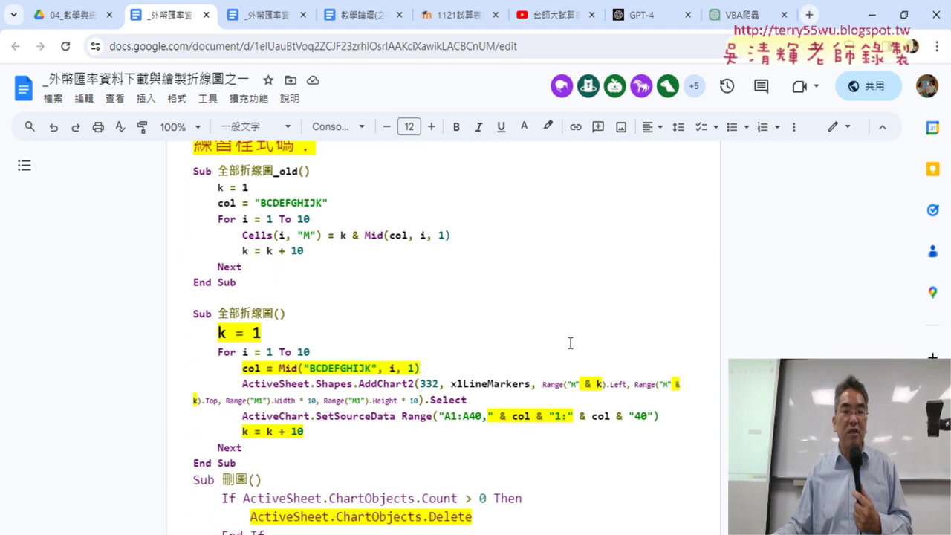
pyautogui.scroll(-2, 570, 341)
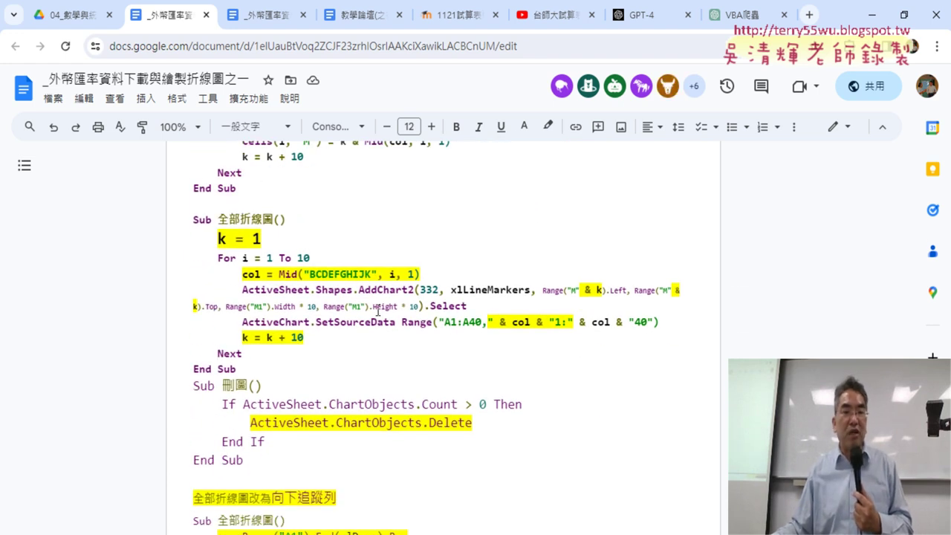
pyautogui.scroll(1, 378, 312)
pyautogui.scroll(10, 378, 312)
pyautogui.scroll(5, 379, 312)
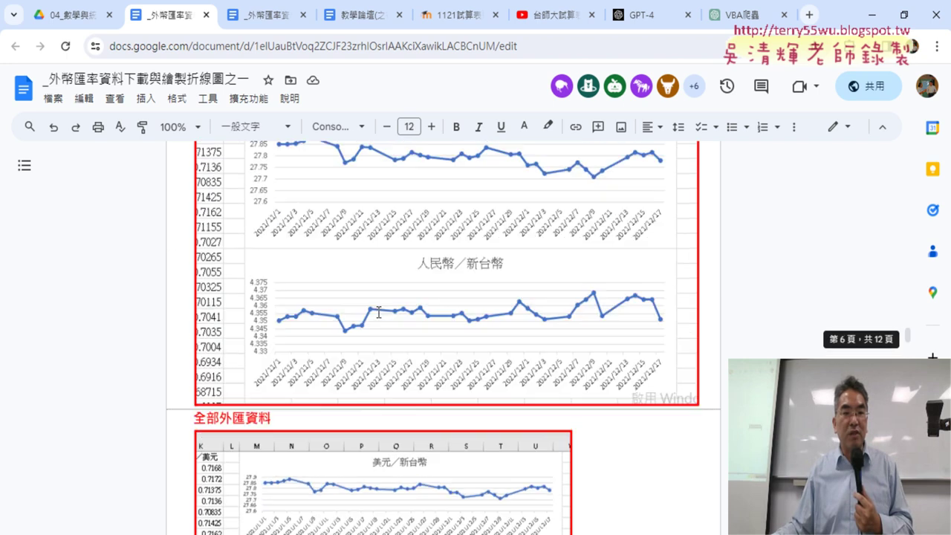
pyautogui.scroll(5, 378, 312)
pyautogui.scroll(1, 378, 312)
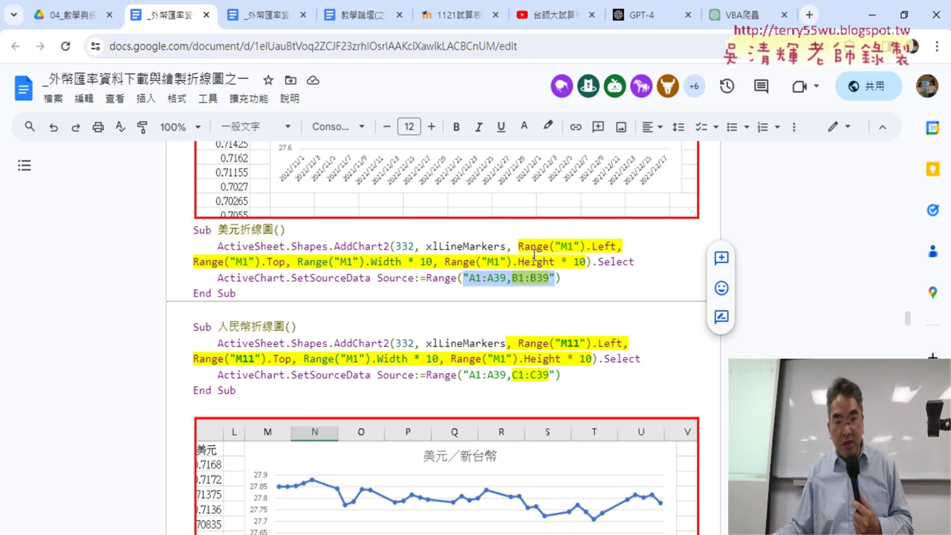
pyautogui.click(561, 246)
pyautogui.moveTo(571, 342); pyautogui.dragTo(585, 342)
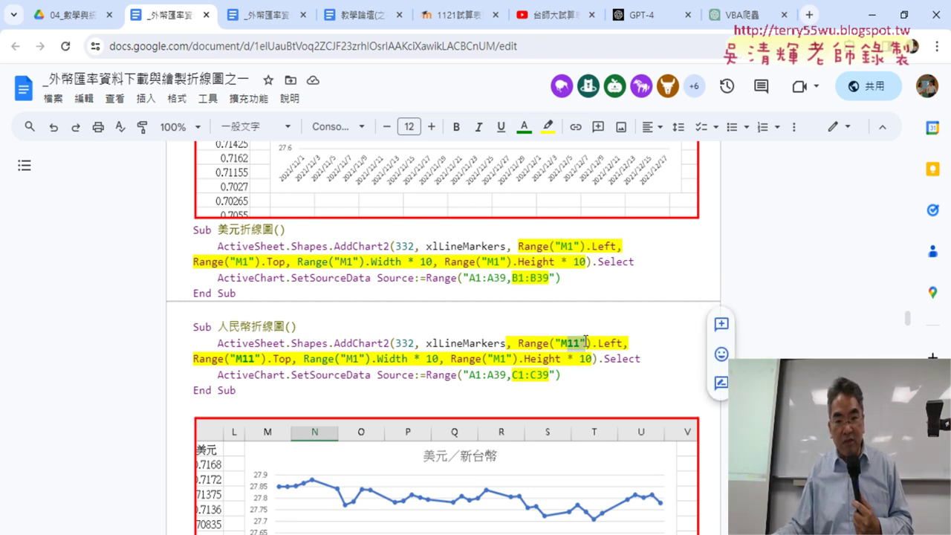
pyautogui.moveTo(567, 246); pyautogui.dragTo(572, 246)
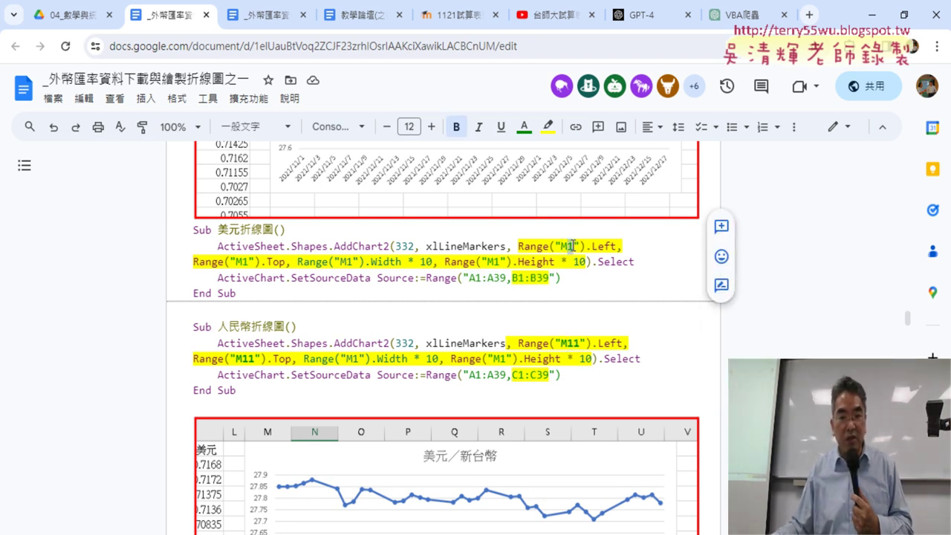
pyautogui.moveTo(512, 278); pyautogui.dragTo(520, 280)
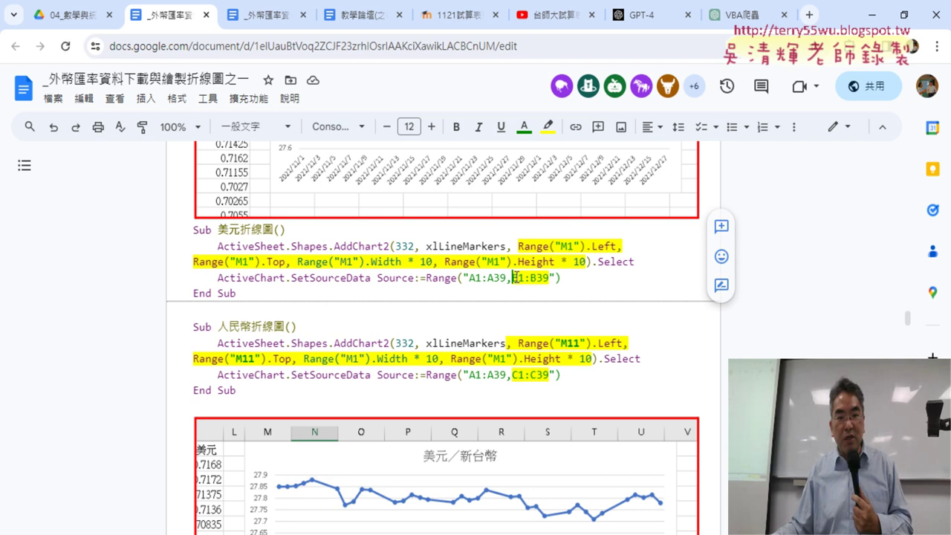
pyautogui.moveTo(513, 375); pyautogui.dragTo(519, 375)
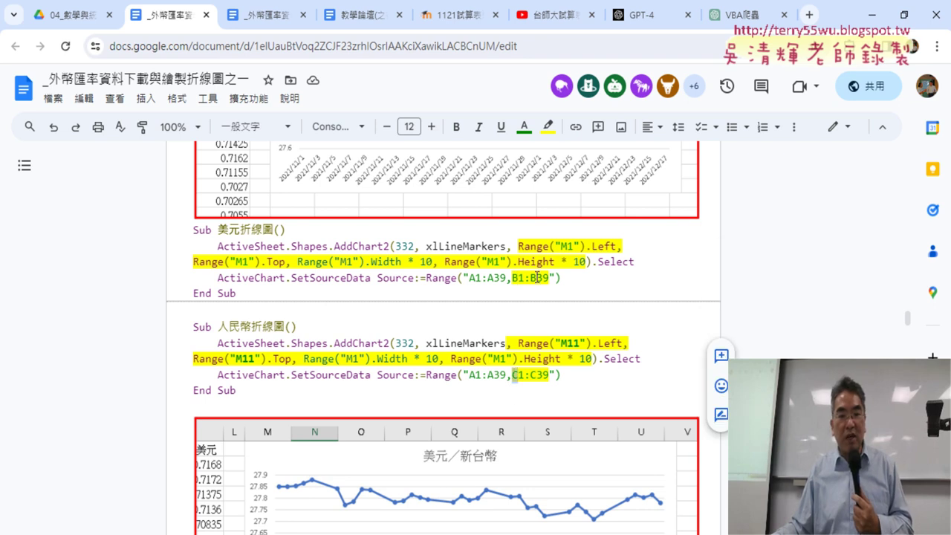
pyautogui.moveTo(530, 278); pyautogui.dragTo(536, 279)
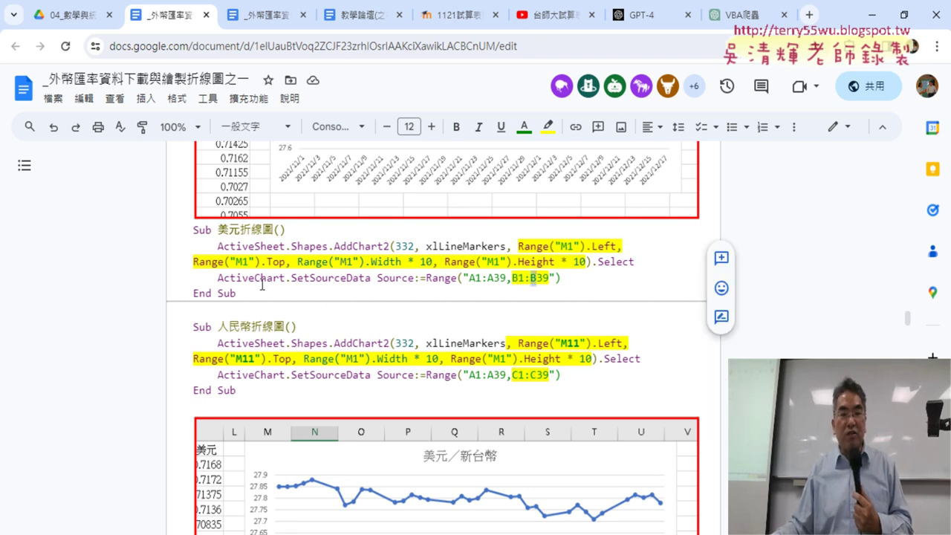
pyautogui.moveTo(246, 294); pyautogui.dragTo(182, 231)
pyautogui.click(634, 246)
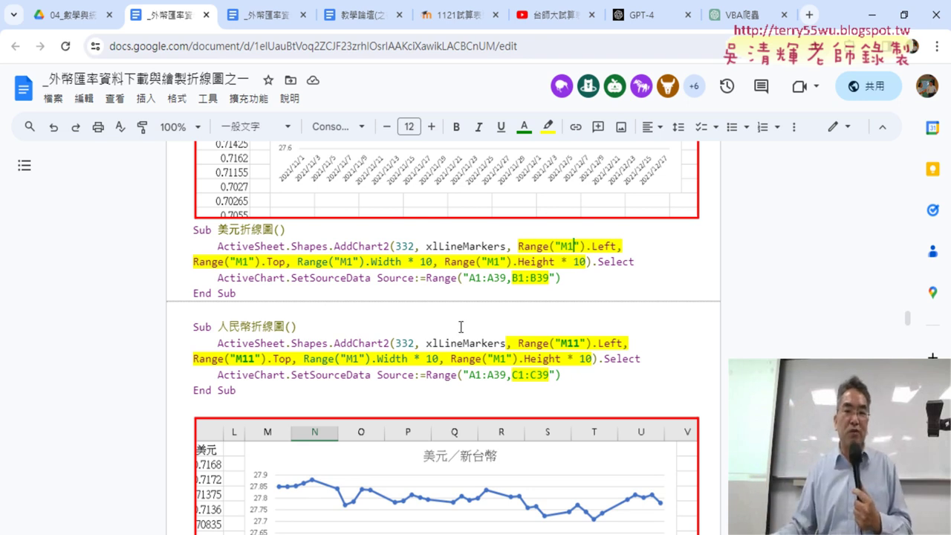
# In the 全部折線圖 loop, mark k = 1, the step k = k + 10, and the Mid call
pyautogui.scroll(-5, 461, 327)
pyautogui.scroll(-5, 460, 324)
pyautogui.scroll(-5, 461, 322)
pyautogui.scroll(-2, 463, 319)
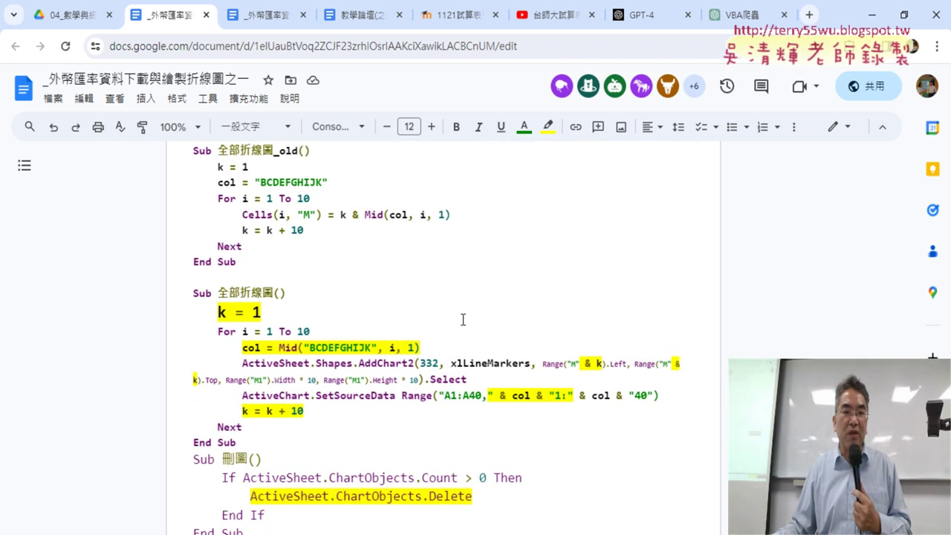
pyautogui.scroll(-1, 463, 319)
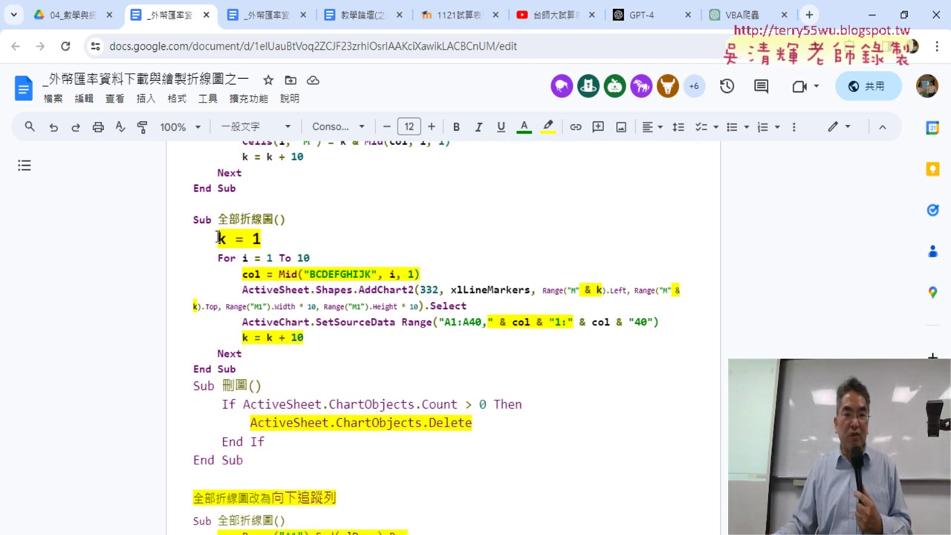
pyautogui.moveTo(220, 238); pyautogui.dragTo(263, 235)
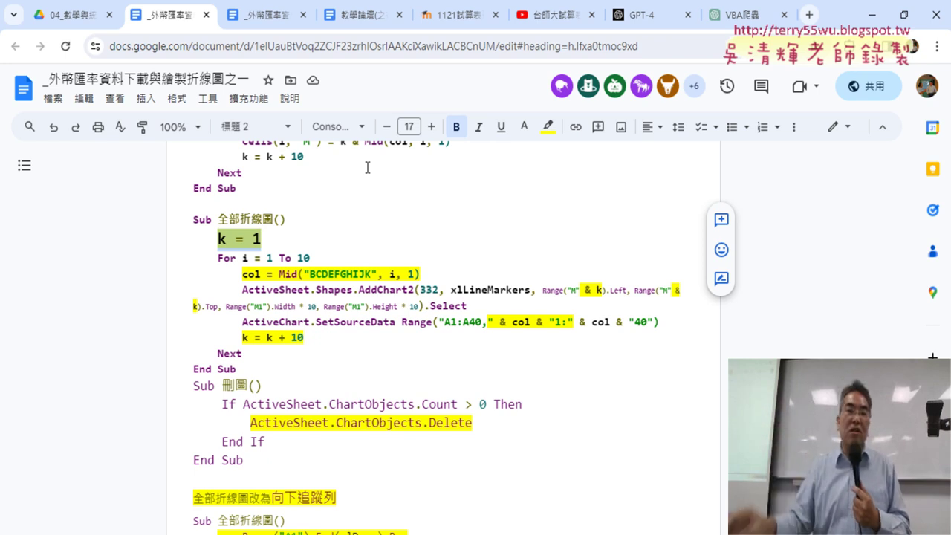
pyautogui.moveTo(310, 334); pyautogui.dragTo(286, 340)
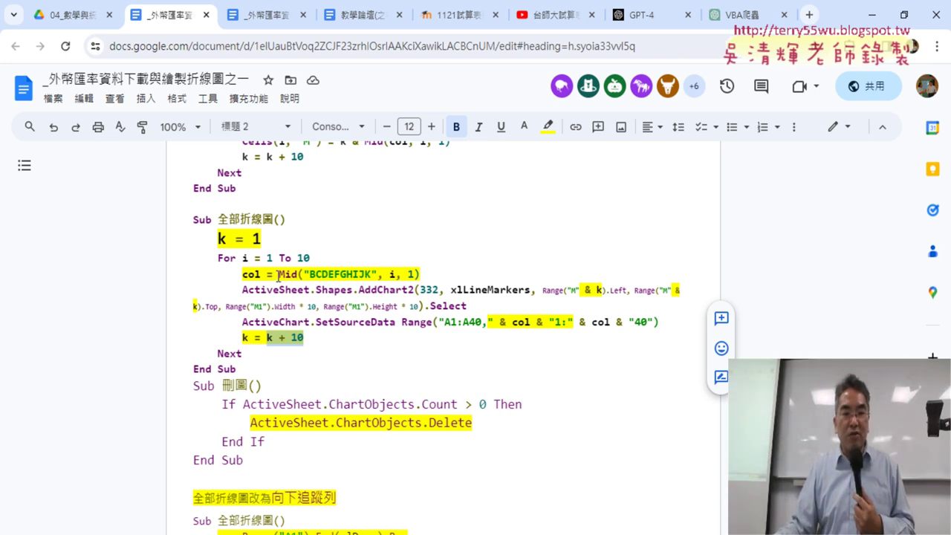
pyautogui.moveTo(278, 277); pyautogui.dragTo(421, 274)
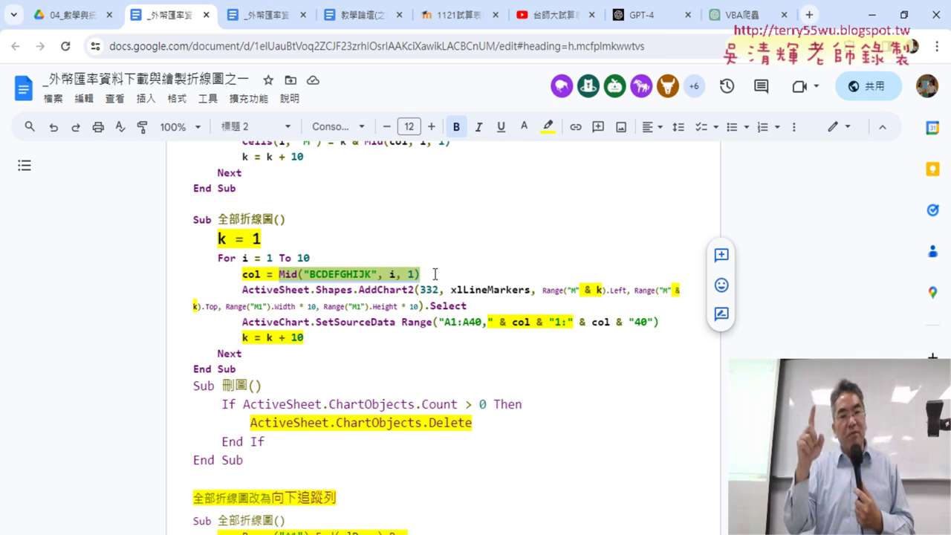
# Mark BCDEFGHIJK, the col variable and the col-based SetSourceData range, then go to Excel
pyautogui.click(266, 258)
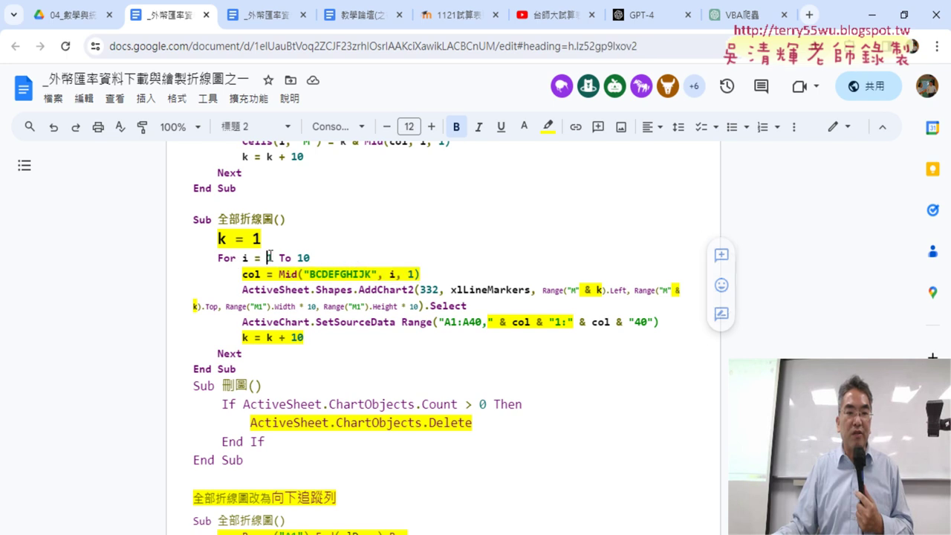
pyautogui.click(312, 274)
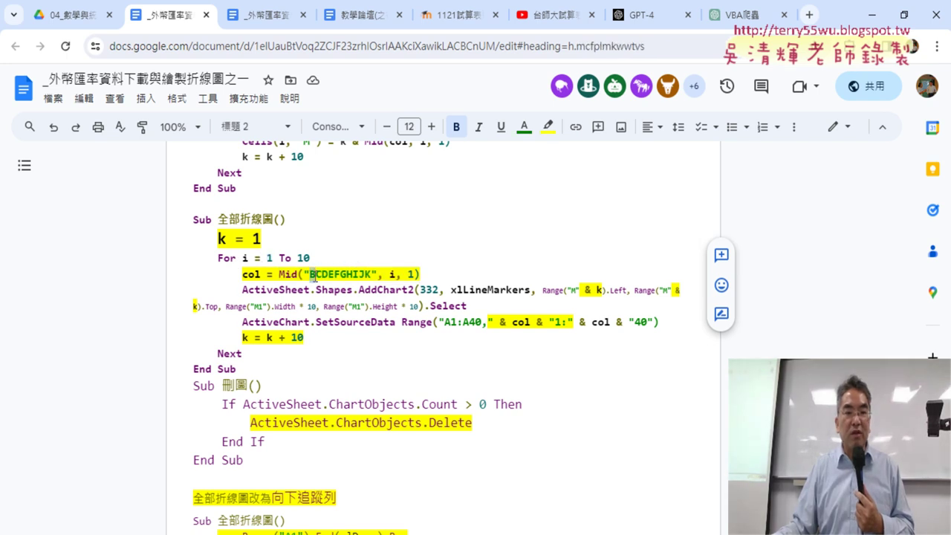
pyautogui.click(320, 275)
pyautogui.doubleClick(246, 274)
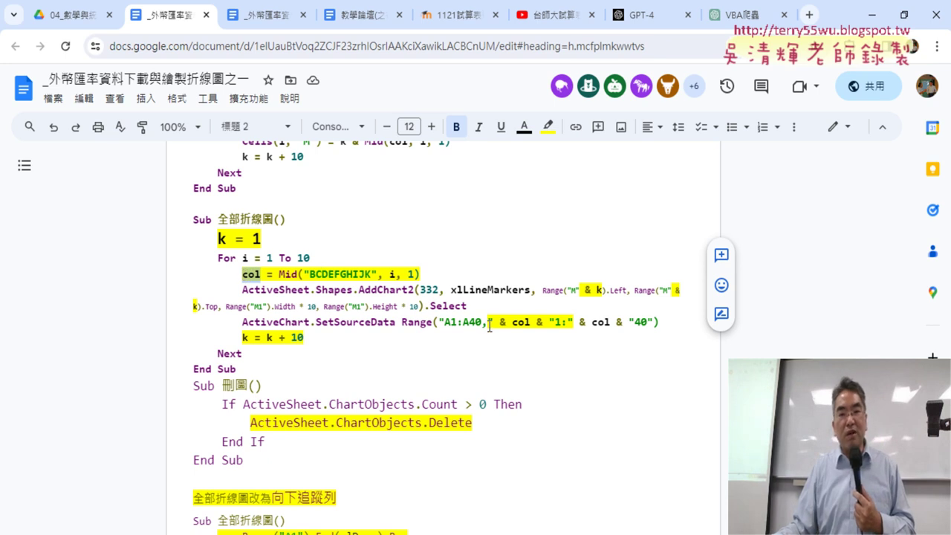
pyautogui.moveTo(488, 324); pyautogui.dragTo(574, 324)
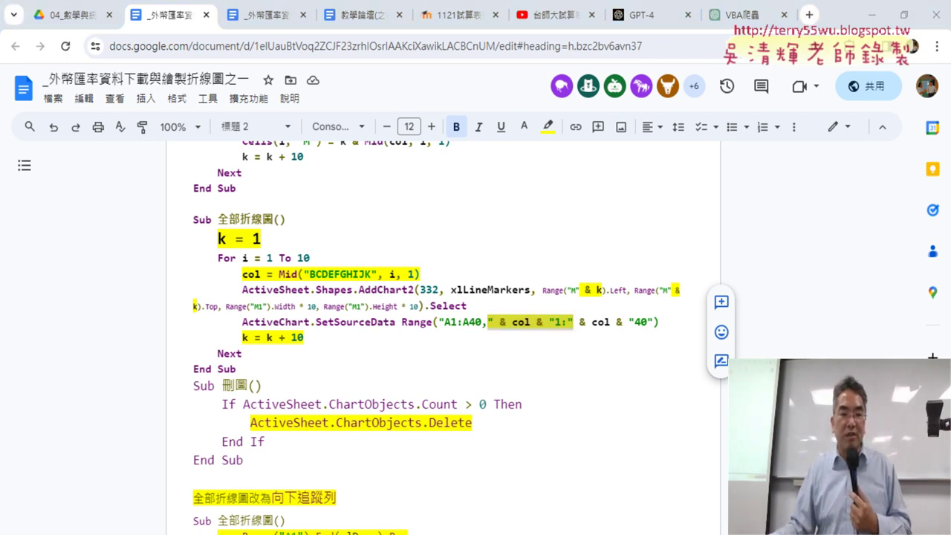
pyautogui.hotkey('alt', 'Tab')
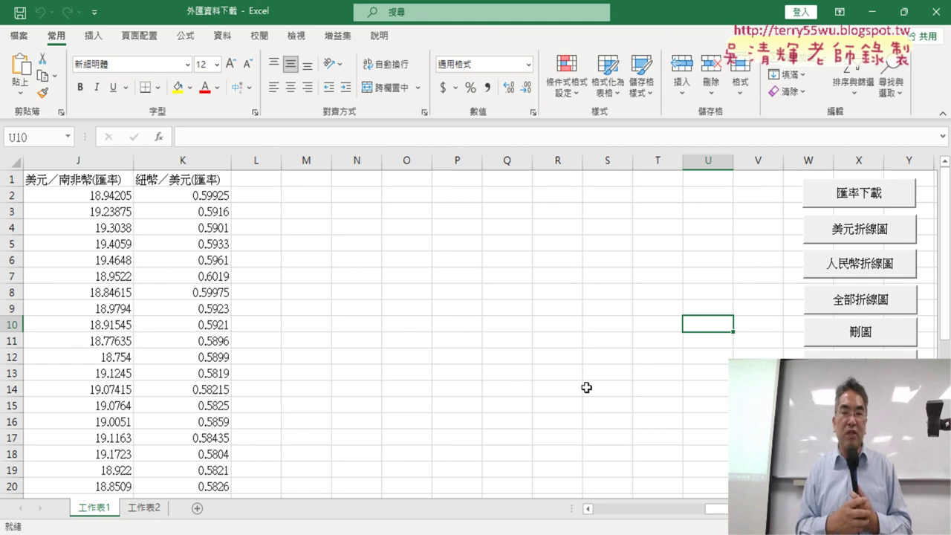
# Rerun the 匯率下載 macro to re-download the exchange rates
pyautogui.click(853, 199)
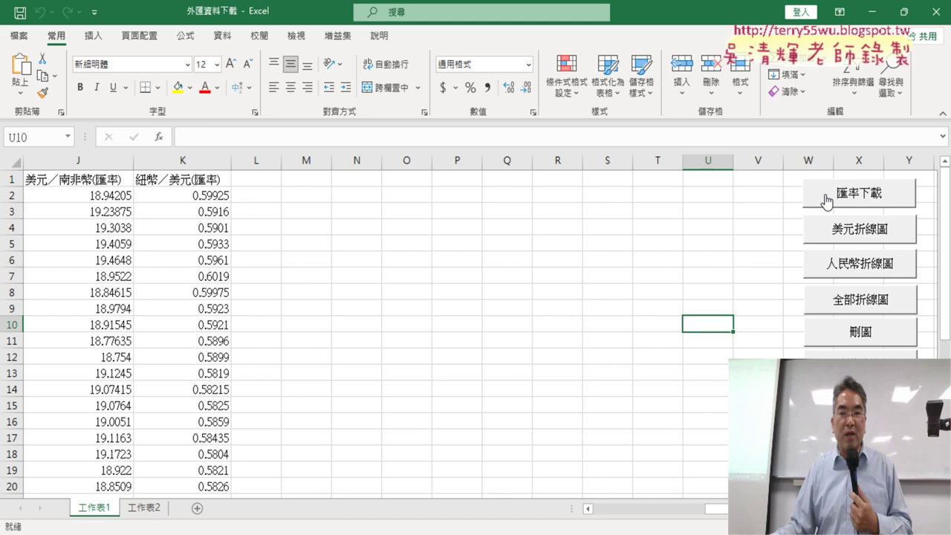
pyautogui.click(827, 200)
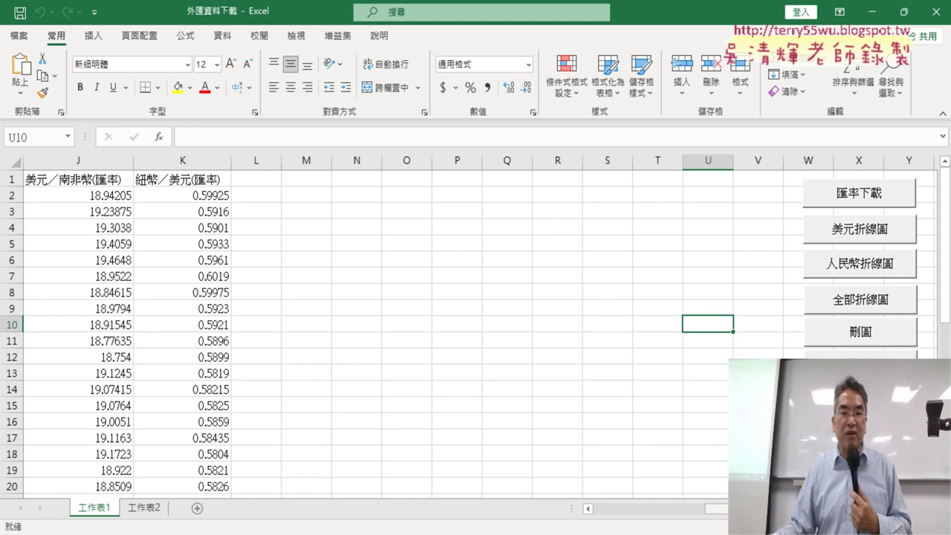
pyautogui.moveTo(718, 509); pyautogui.dragTo(616, 513)
pyautogui.scroll(-4, 220, 351)
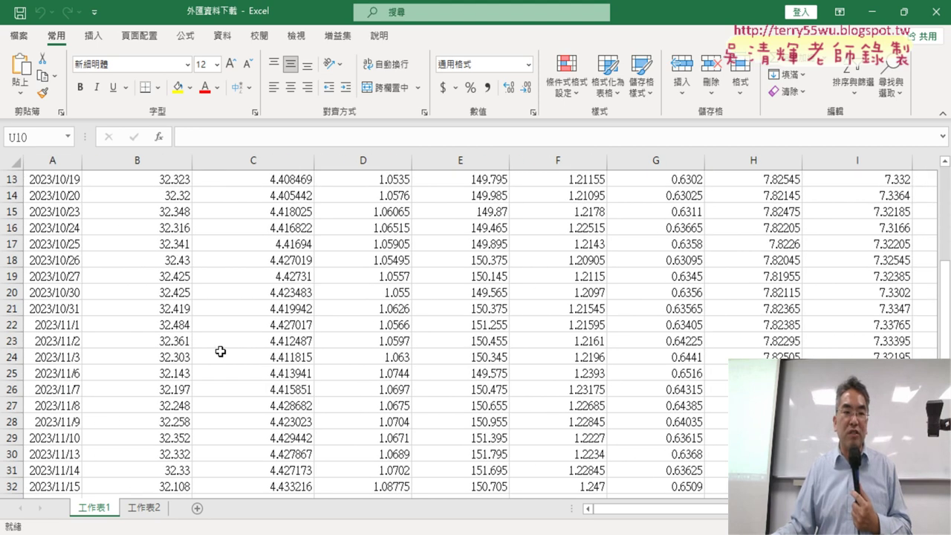
pyautogui.scroll(-3, 221, 351)
pyautogui.scroll(-3, 216, 348)
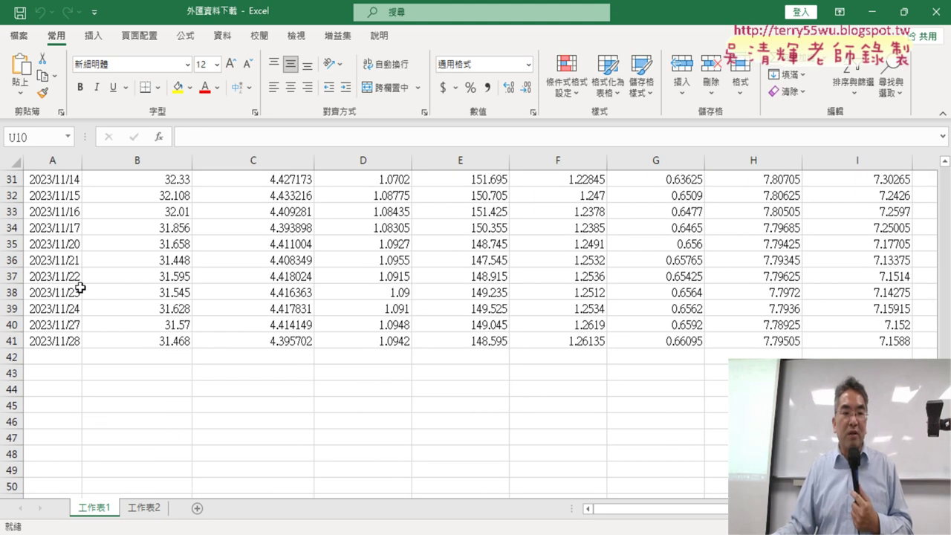
# Check rows 37–41, confirming A41 holds the latest date 2023/11/28
pyautogui.moveTo(12, 292); pyautogui.dragTo(12, 341)
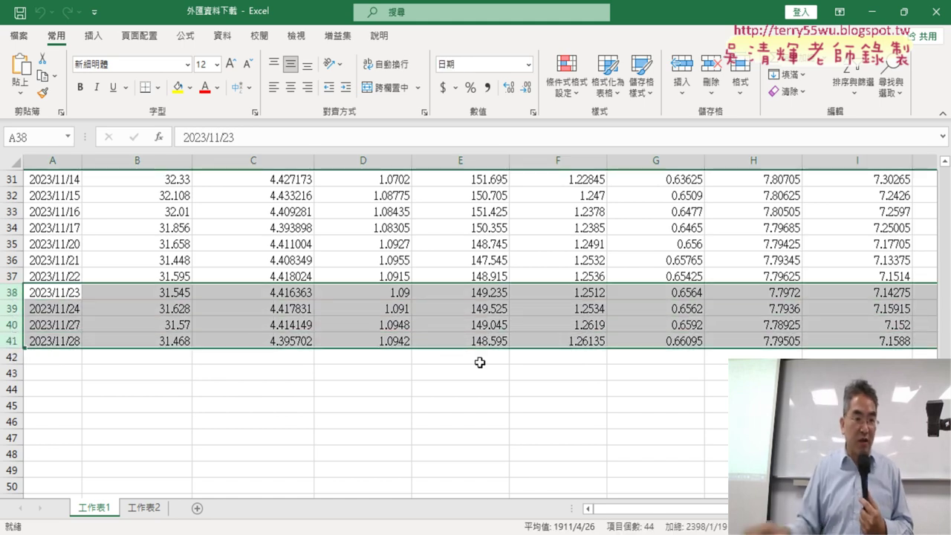
pyautogui.click(9, 277)
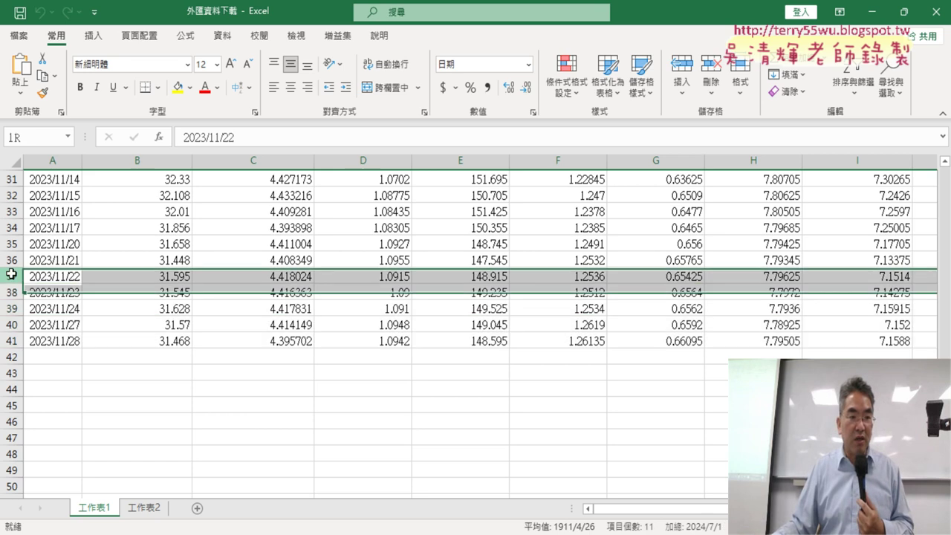
pyautogui.click(17, 332)
pyautogui.click(16, 341)
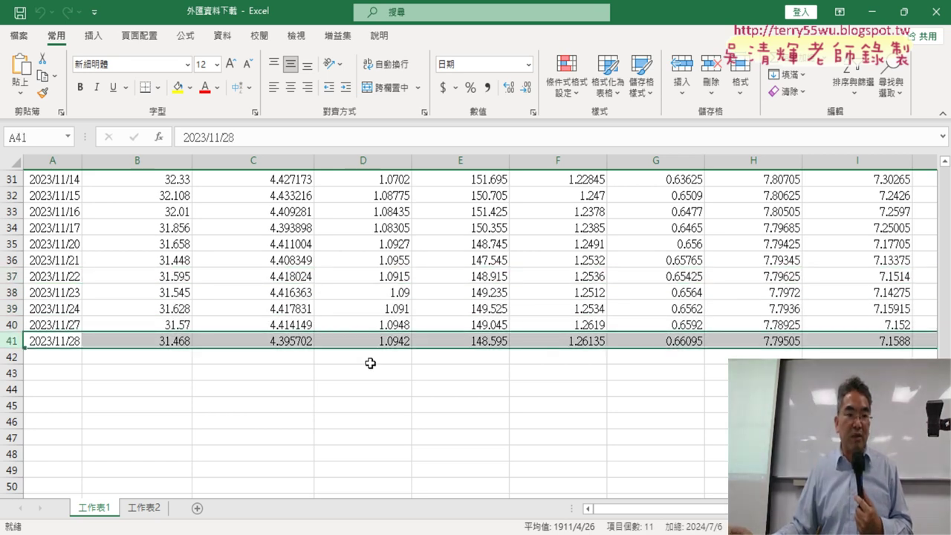
pyautogui.click(65, 339)
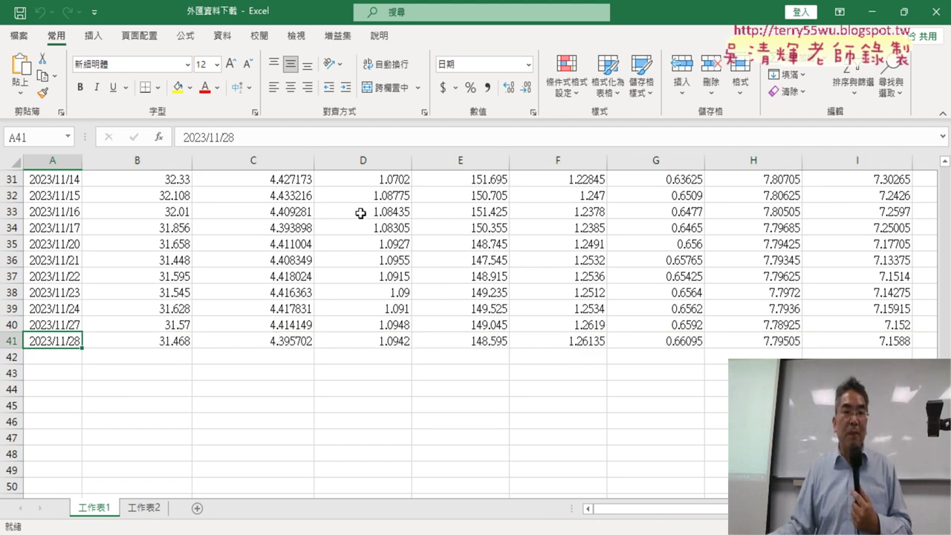
pyautogui.moveTo(684, 510); pyautogui.dragTo(809, 510)
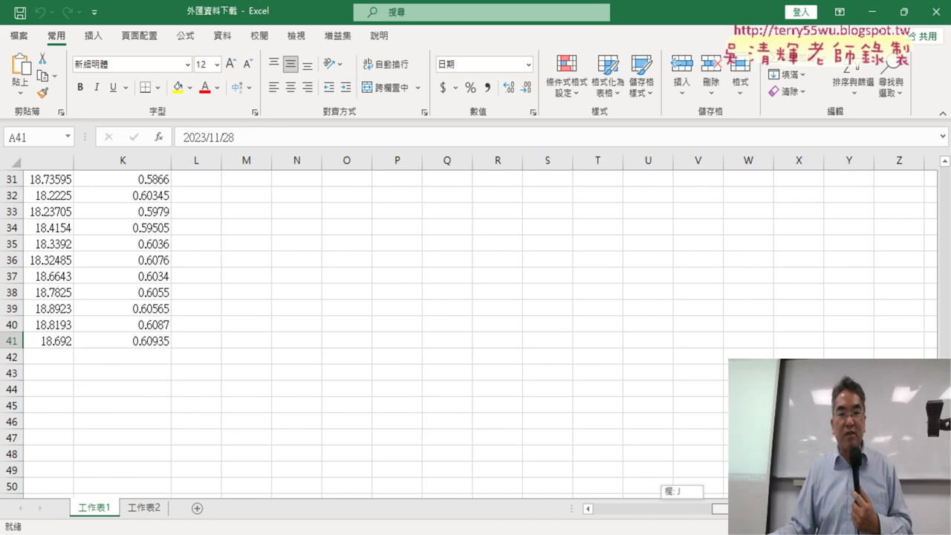
pyautogui.scroll(4, 743, 297)
pyautogui.scroll(6, 743, 298)
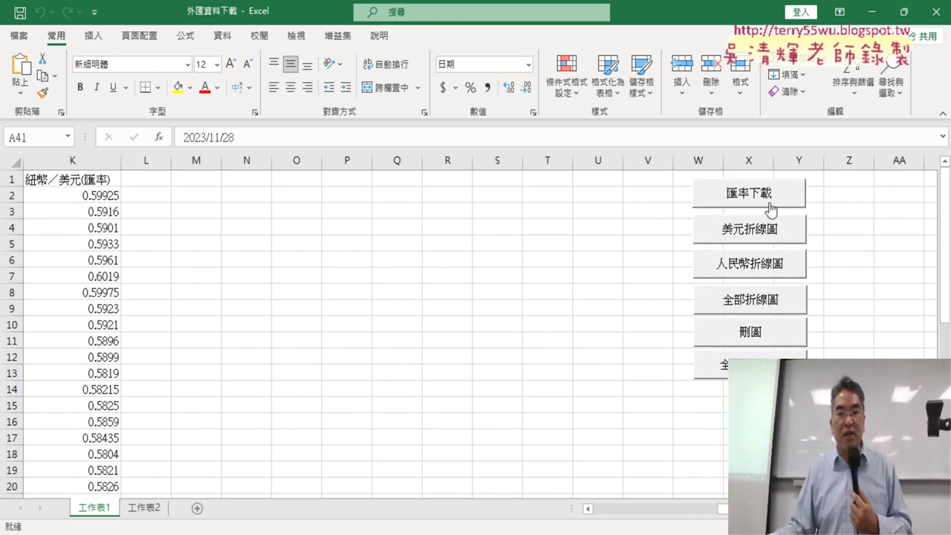
# Open the 匯率下載 button's assigned macro via 指定巨集 > 編輯 and maximize its code window
pyautogui.rightClick(768, 205)
pyautogui.click(803, 340)
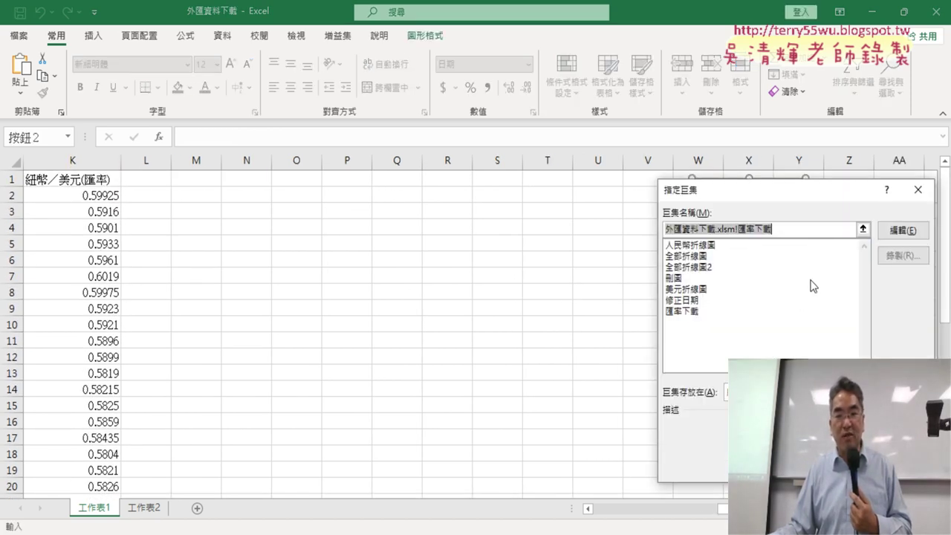
pyautogui.click(911, 236)
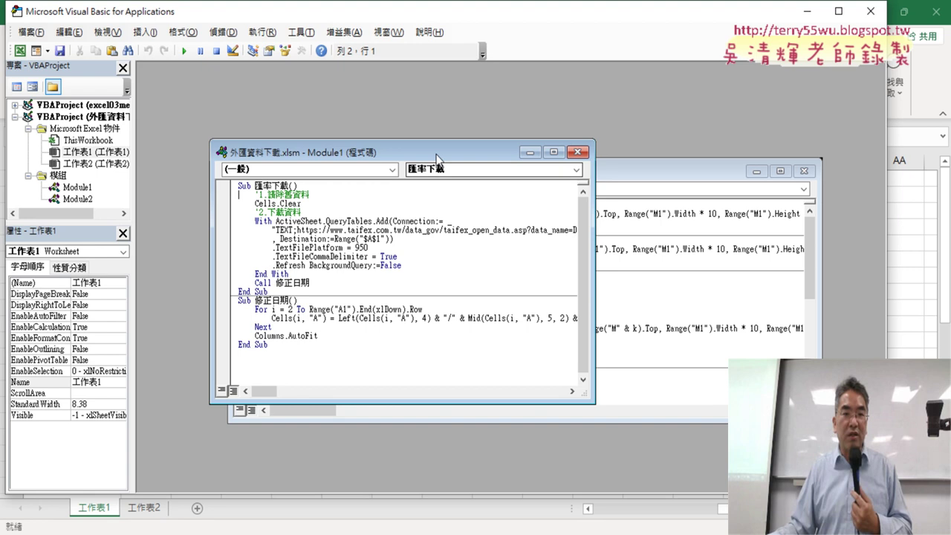
pyautogui.doubleClick(429, 154)
pyautogui.moveTo(176, 105); pyautogui.dragTo(225, 105)
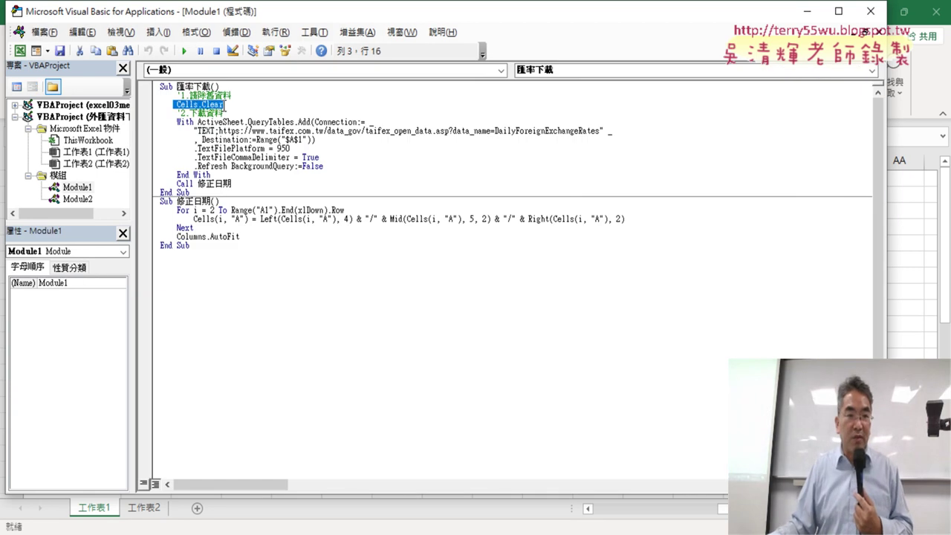
# Choose a larger code font size on the Tools > Options 撰寫風格 page
pyautogui.click(314, 32)
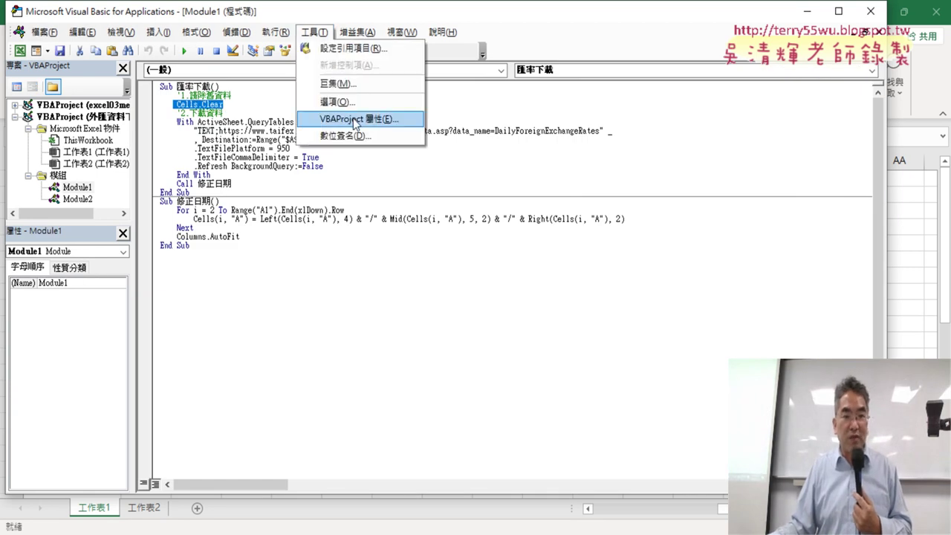
pyautogui.click(357, 101)
pyautogui.click(392, 130)
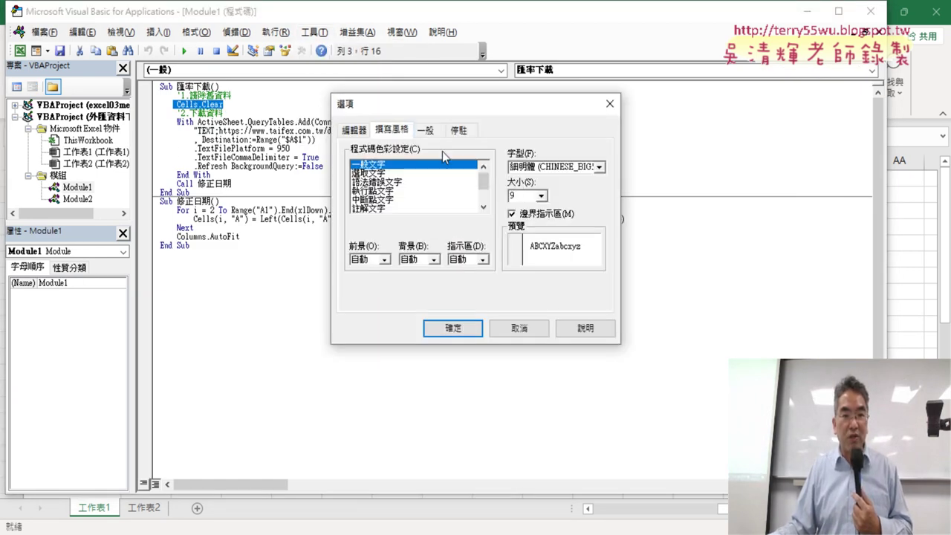
pyautogui.click(542, 196)
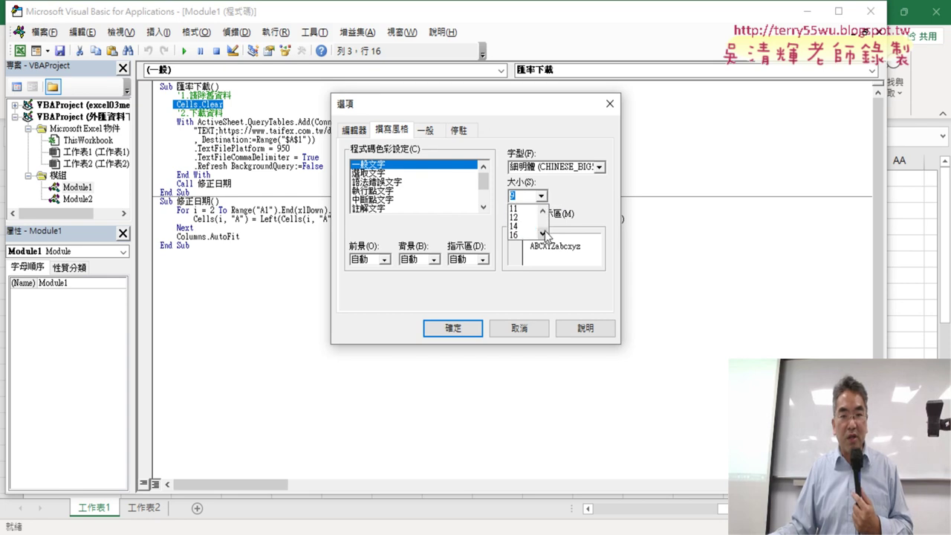
pyautogui.click(514, 225)
pyautogui.click(476, 328)
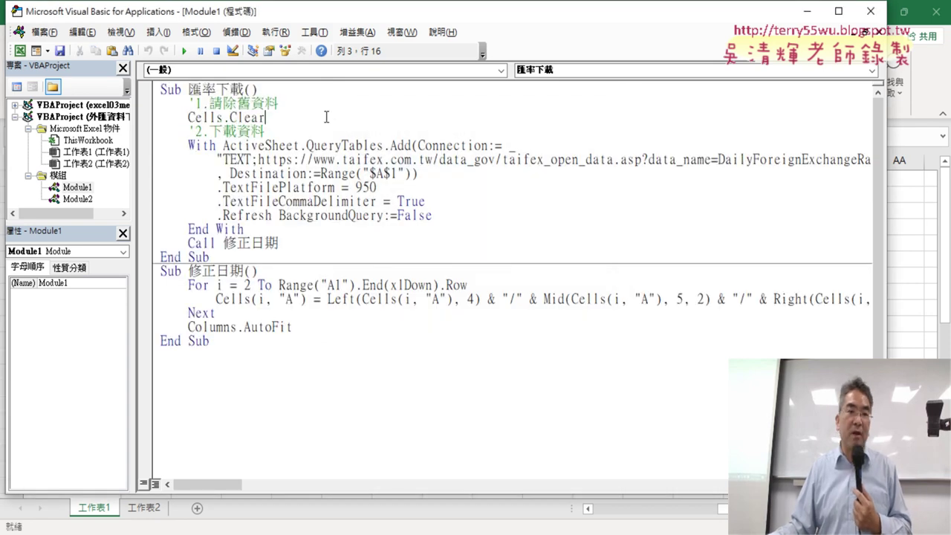
# Select the Cells.Clear lines and the Call 修正日期 line, then return to Excel
pyautogui.moveTo(284, 117); pyautogui.dragTo(156, 110)
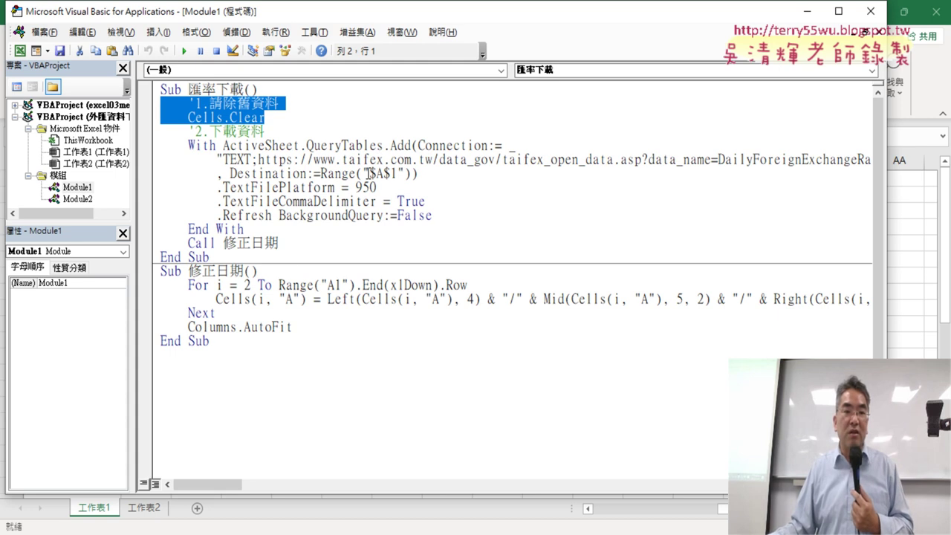
pyautogui.moveTo(286, 243); pyautogui.dragTo(203, 243)
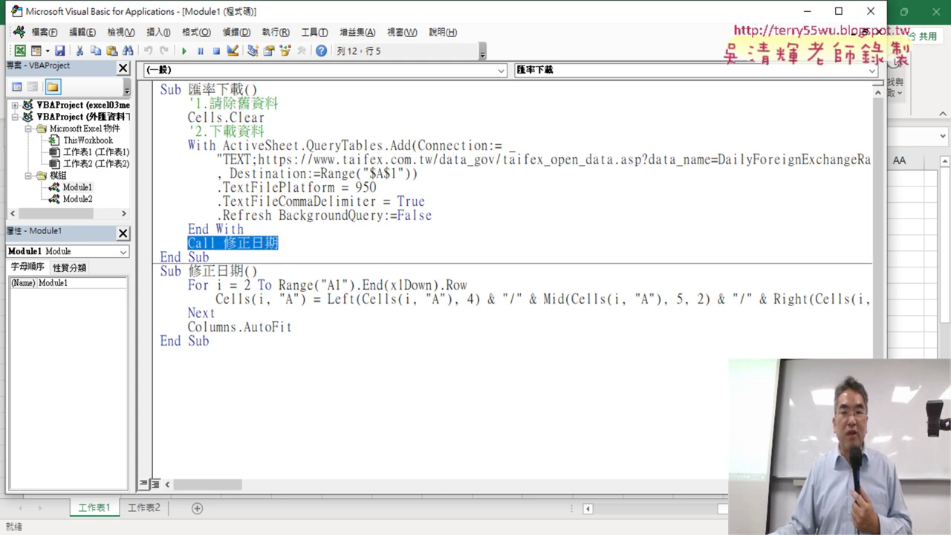
pyautogui.click(877, 19)
# Jump from the 日期 header in A1 to the last data row, A41
pyautogui.hscroll(-5, 210, 323)
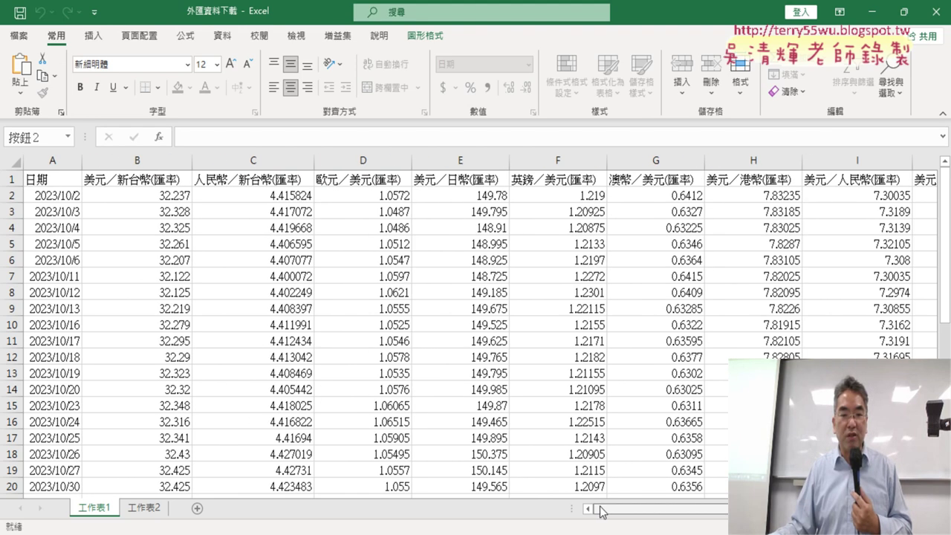
pyautogui.click(58, 185)
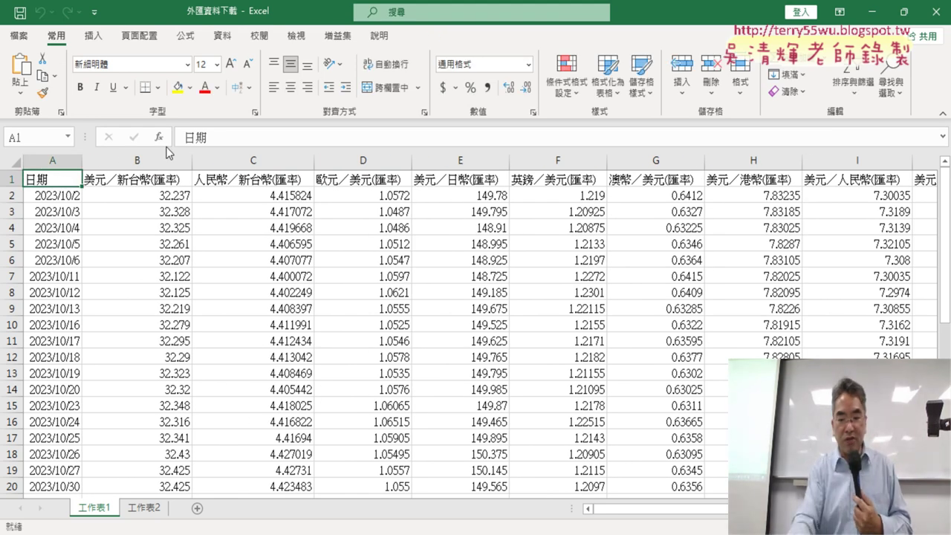
pyautogui.hotkey('ctrl', 'Down')
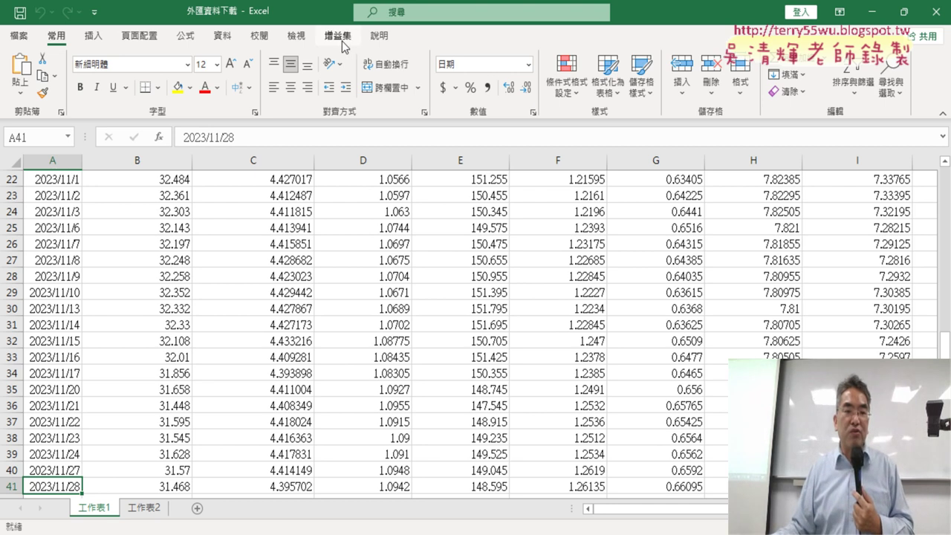
# Tick 開發人員 under 自訂功能區 in Excel options, confirm, and open that tab
pyautogui.click(95, 12)
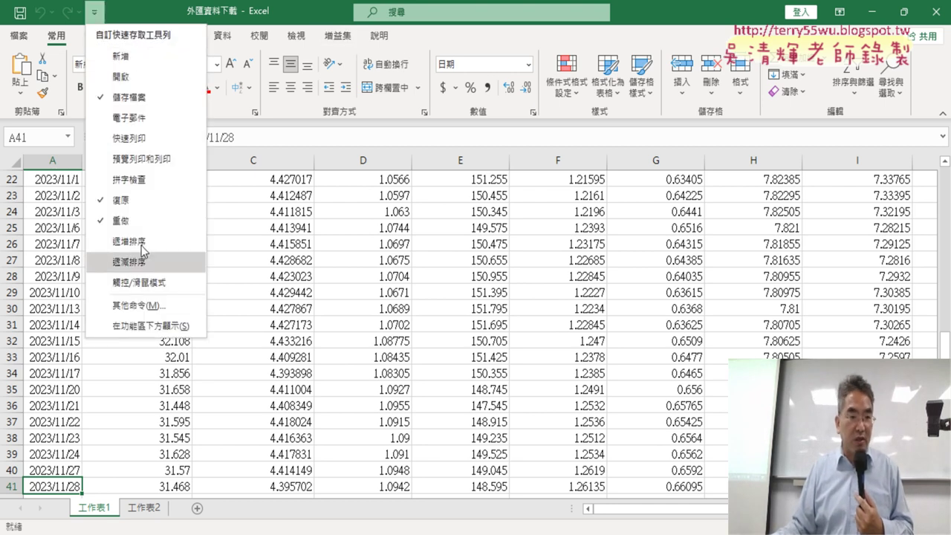
pyautogui.click(148, 305)
pyautogui.click(212, 217)
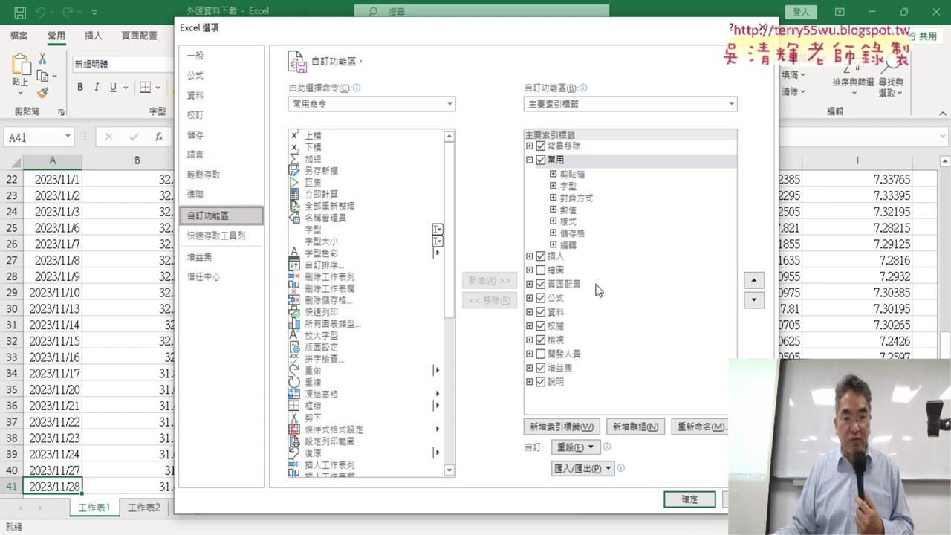
pyautogui.click(541, 354)
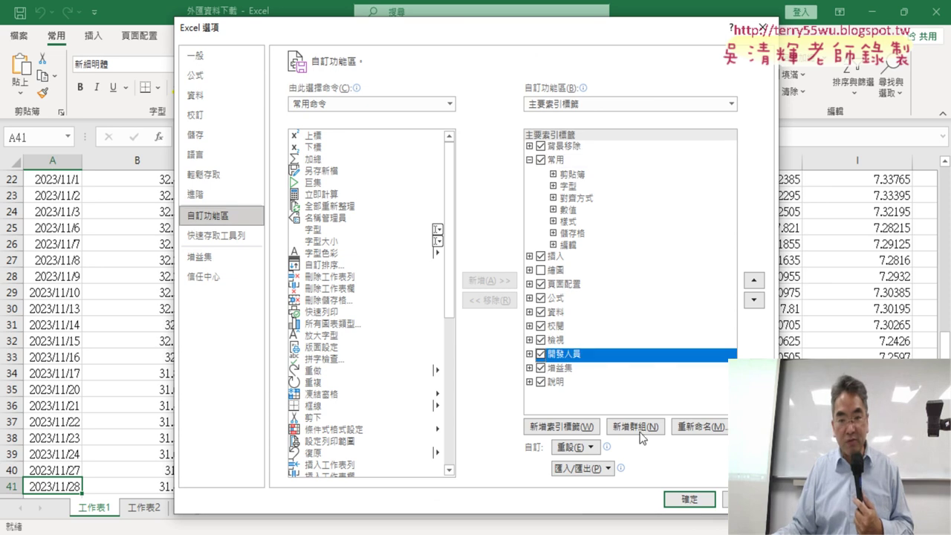
pyautogui.click(689, 499)
pyautogui.click(342, 36)
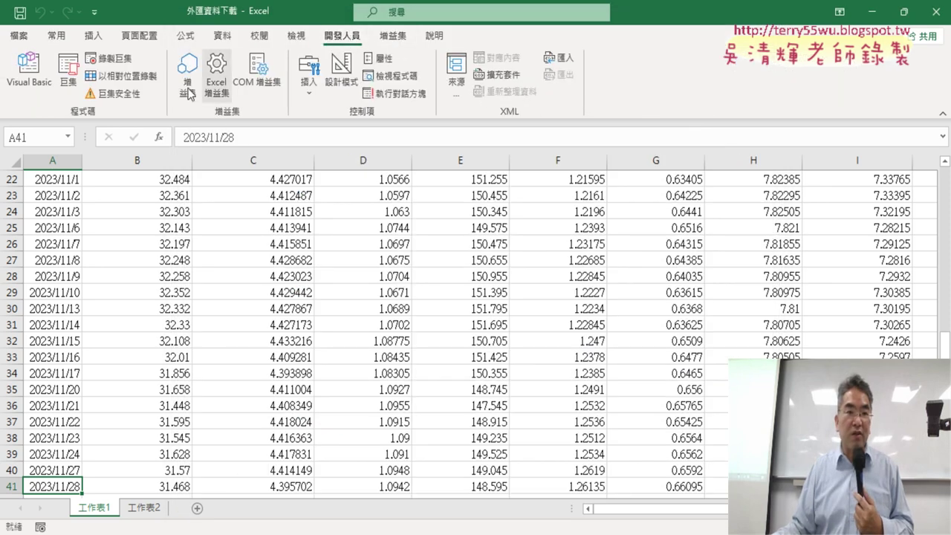
pyautogui.click(27, 74)
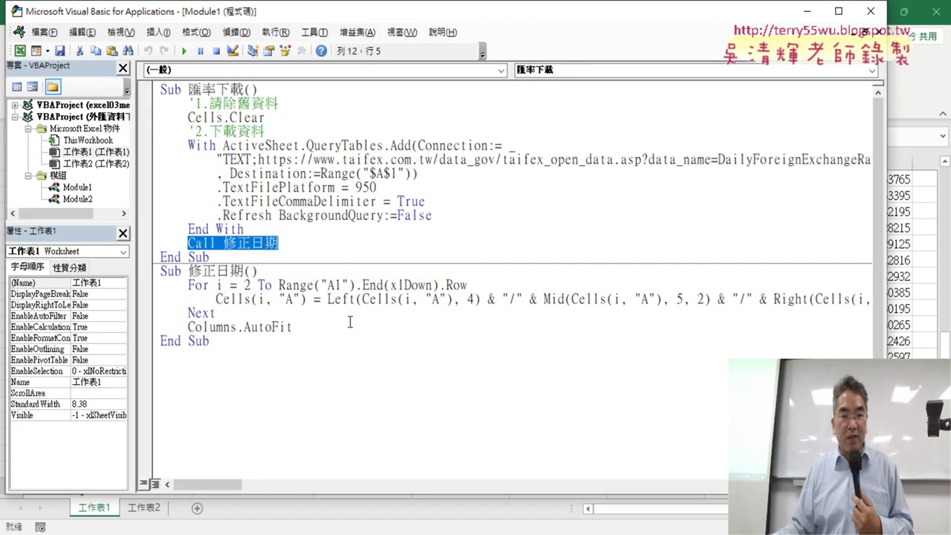
pyautogui.moveTo(492, 288)
pyautogui.mouseDown()
pyautogui.moveTo(160, 286)
pyautogui.moveTo(284, 286)
pyautogui.mouseUp()
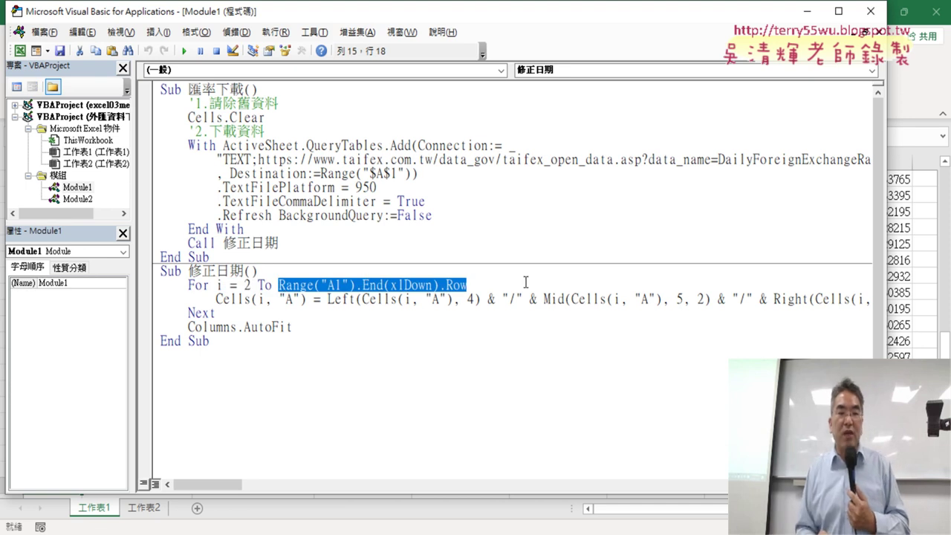
pyautogui.write('37')
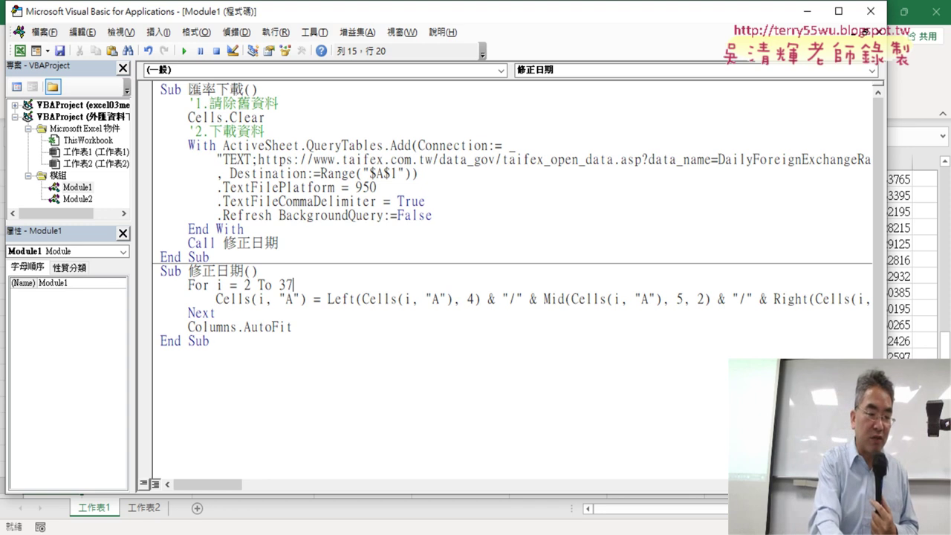
pyautogui.hotkey('ctrl', 'z')
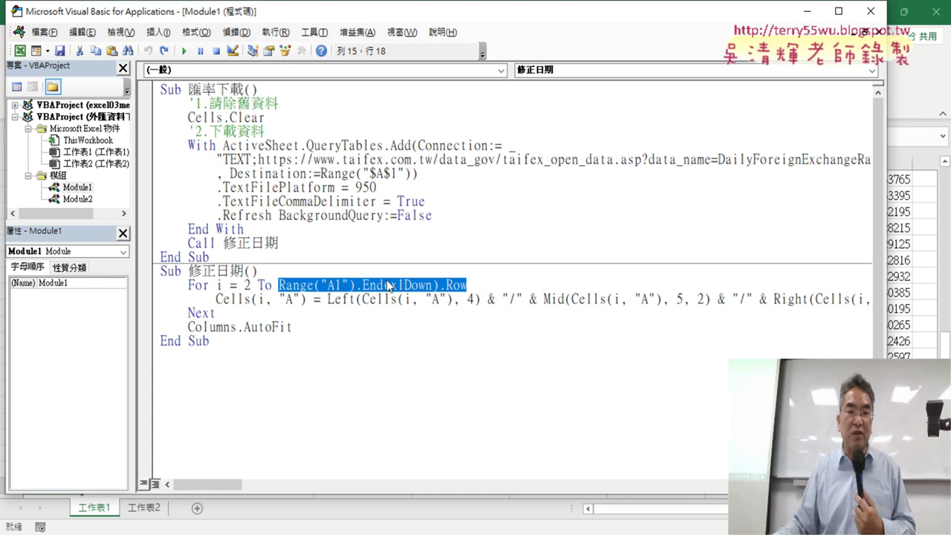
pyautogui.hotkey('alt', 'Tab')
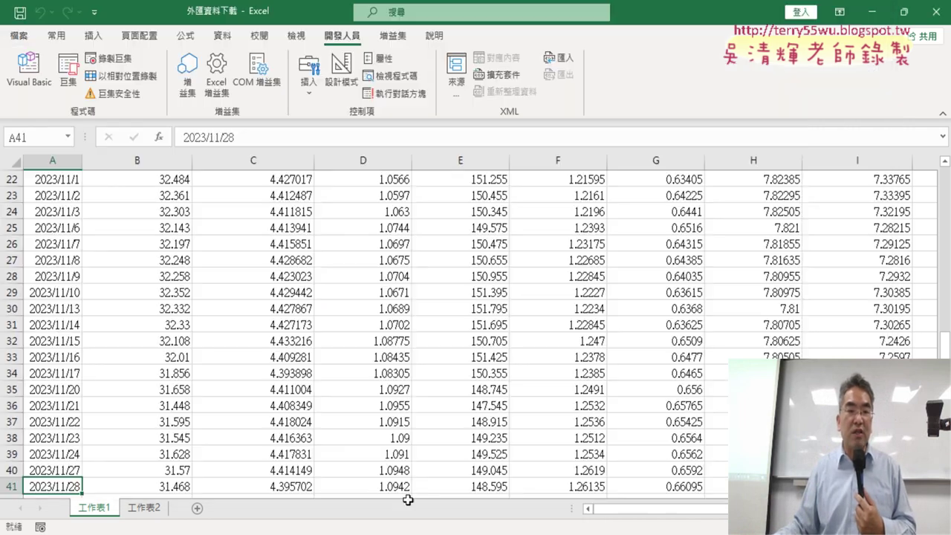
pyautogui.click(31, 422)
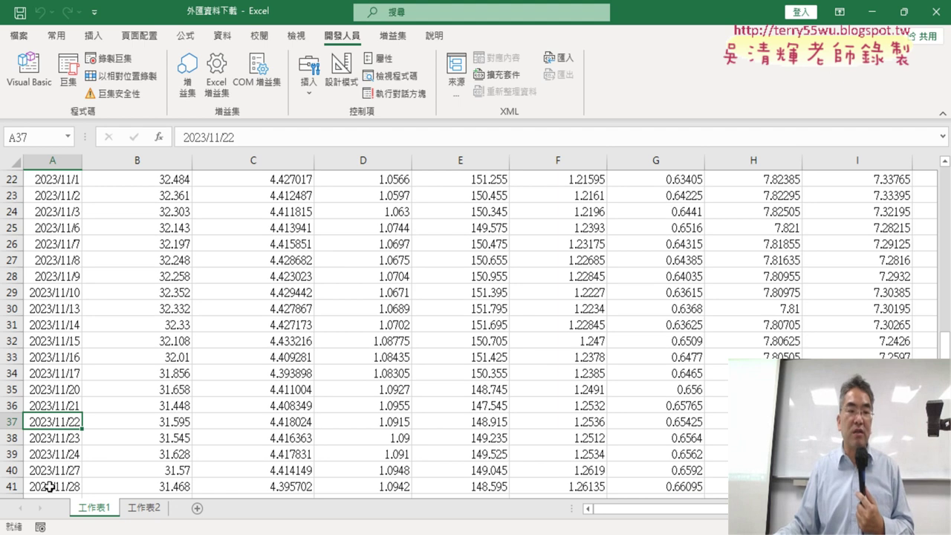
pyautogui.click(49, 487)
pyautogui.scroll(5, 62, 323)
pyautogui.scroll(2, 66, 315)
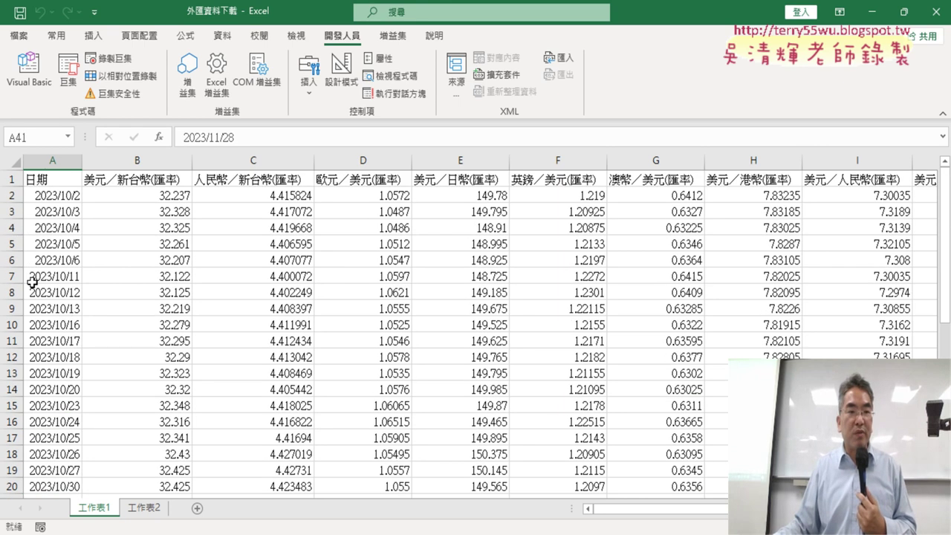
pyautogui.click(47, 179)
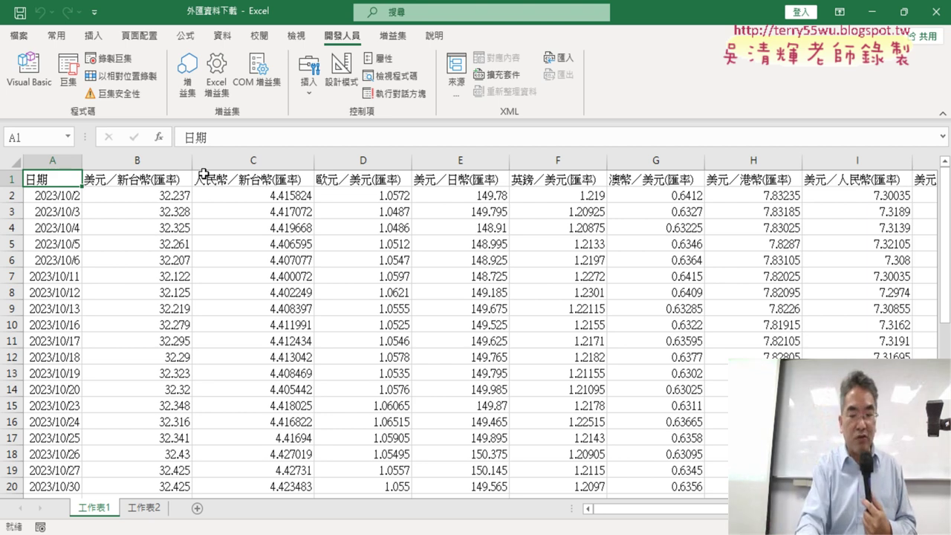
pyautogui.hotkey('ctrl', 'Down')
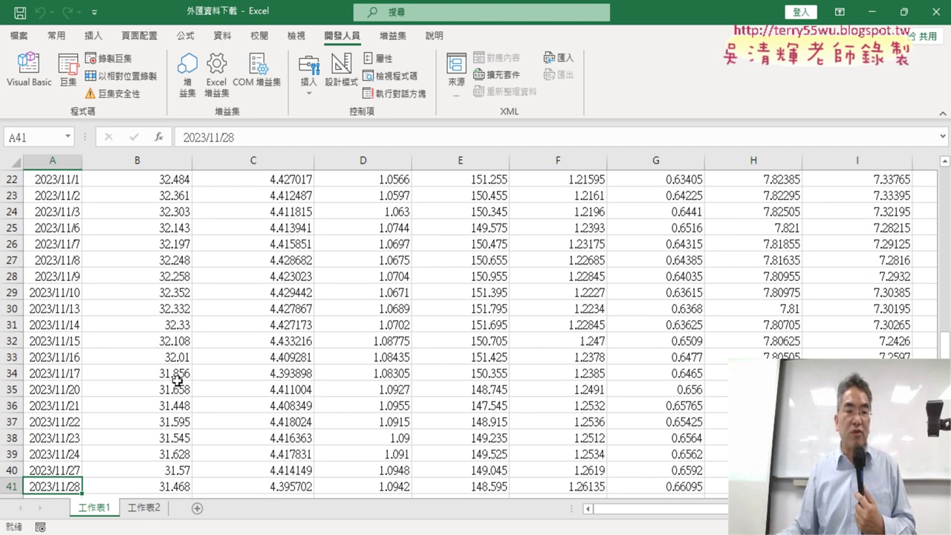
pyautogui.click(27, 75)
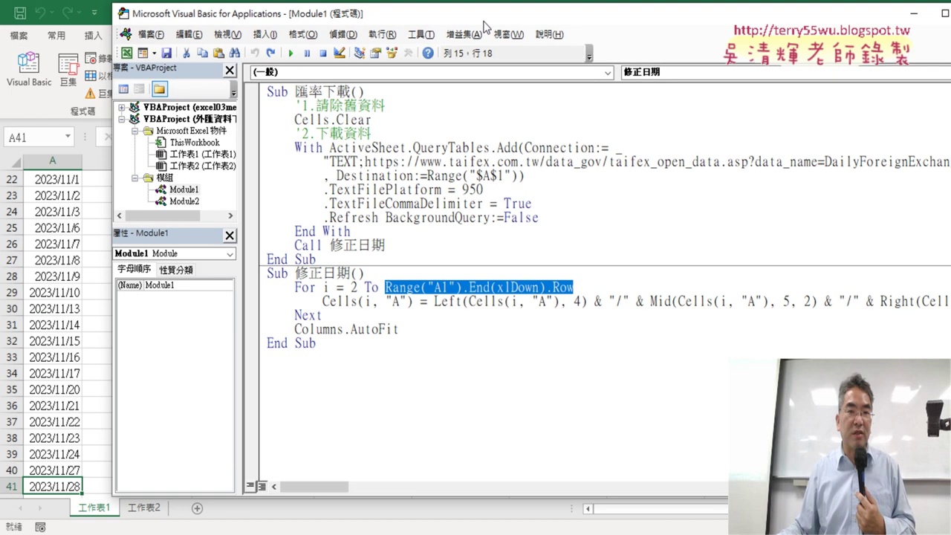
# Shrink the VBA editor beside the sheet and mark up the Range("A1").End(xlDown).Row loop
pyautogui.moveTo(386, 26); pyautogui.dragTo(553, 33)
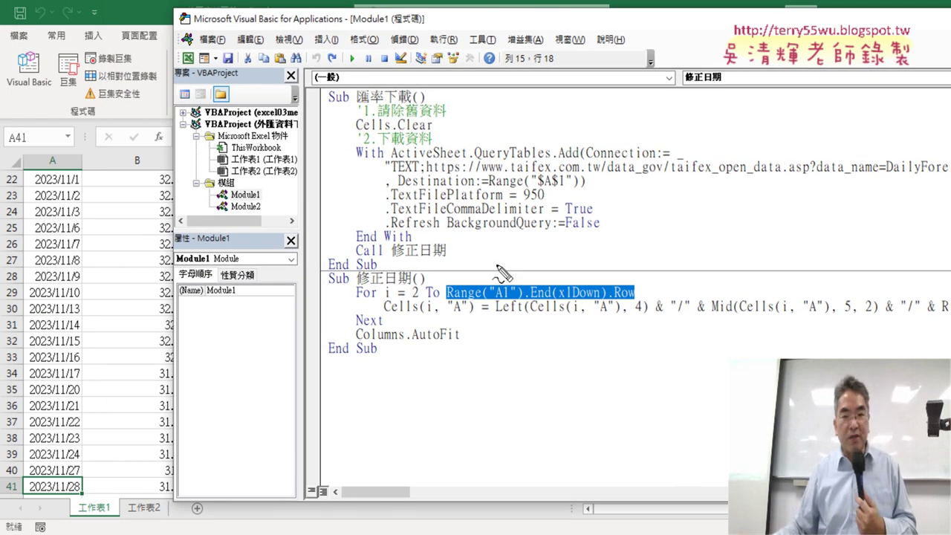
pyautogui.moveTo(449, 303); pyautogui.dragTo(519, 300)
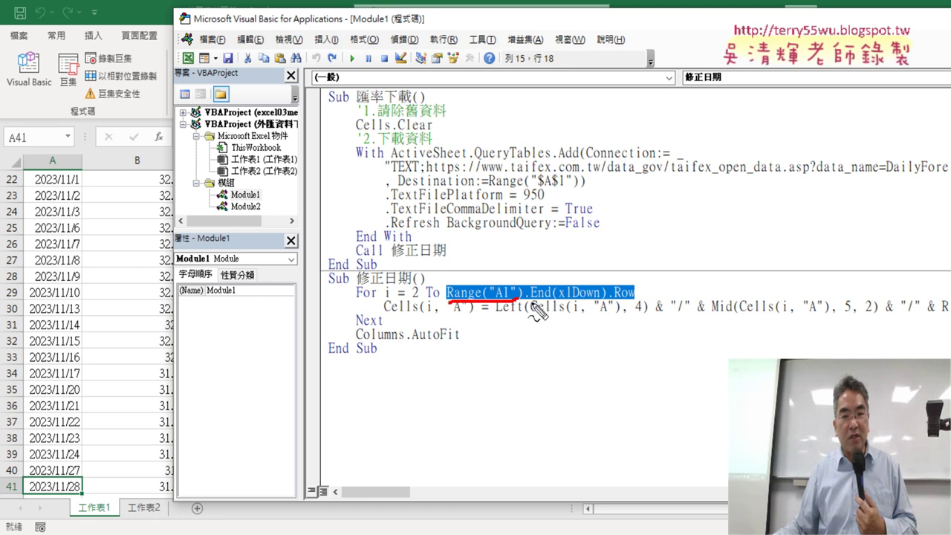
pyautogui.moveTo(536, 303); pyautogui.dragTo(640, 305)
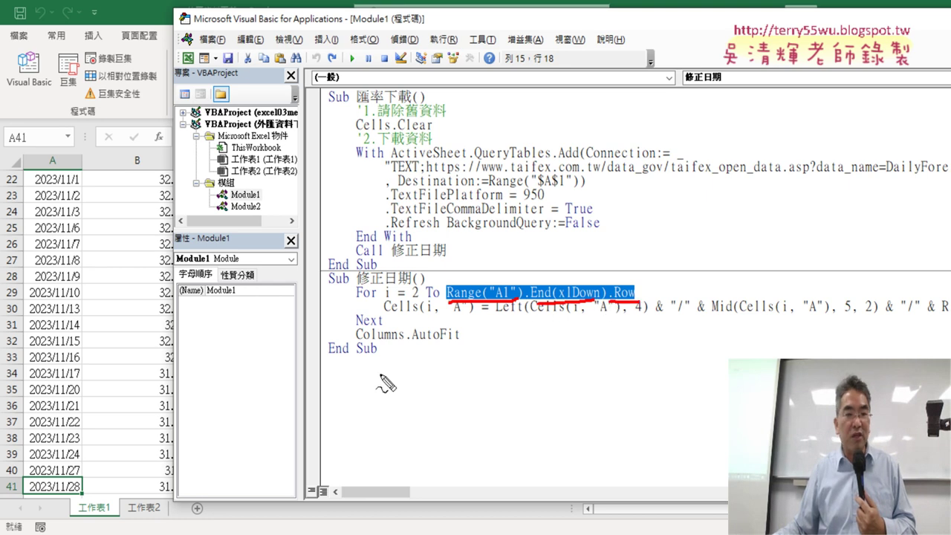
pyautogui.moveTo(17, 503)
pyautogui.mouseDown()
pyautogui.moveTo(23, 479)
pyautogui.moveTo(250, 190)
pyautogui.moveTo(513, 249)
pyautogui.moveTo(515, 281)
pyautogui.mouseUp()
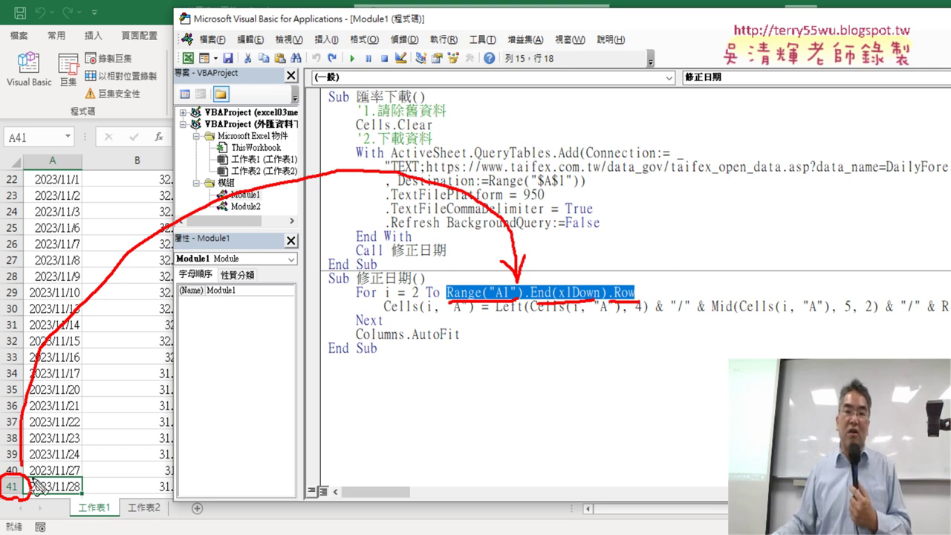
pyautogui.moveTo(695, 288); pyautogui.dragTo(649, 340)
pyautogui.moveTo(929, 273); pyautogui.dragTo(886, 349)
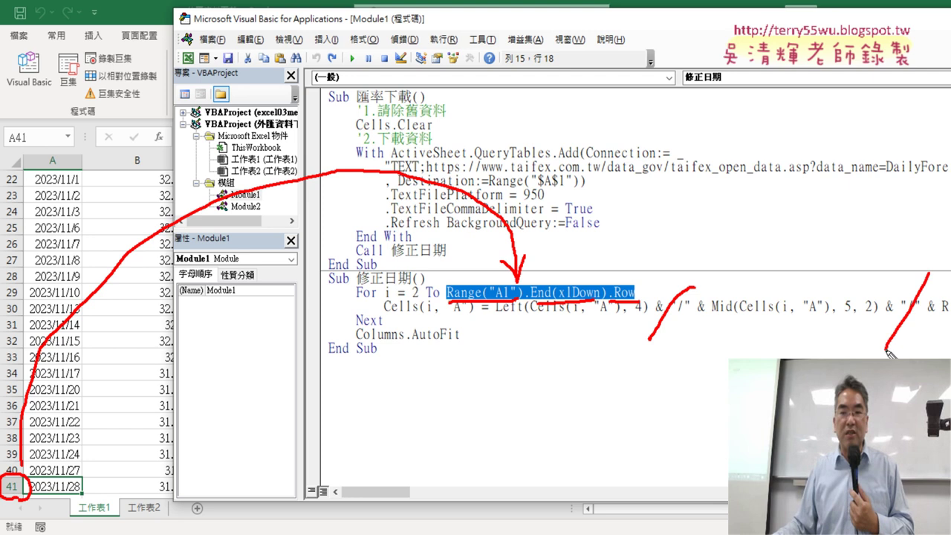
pyautogui.moveTo(524, 336); pyautogui.dragTo(884, 327)
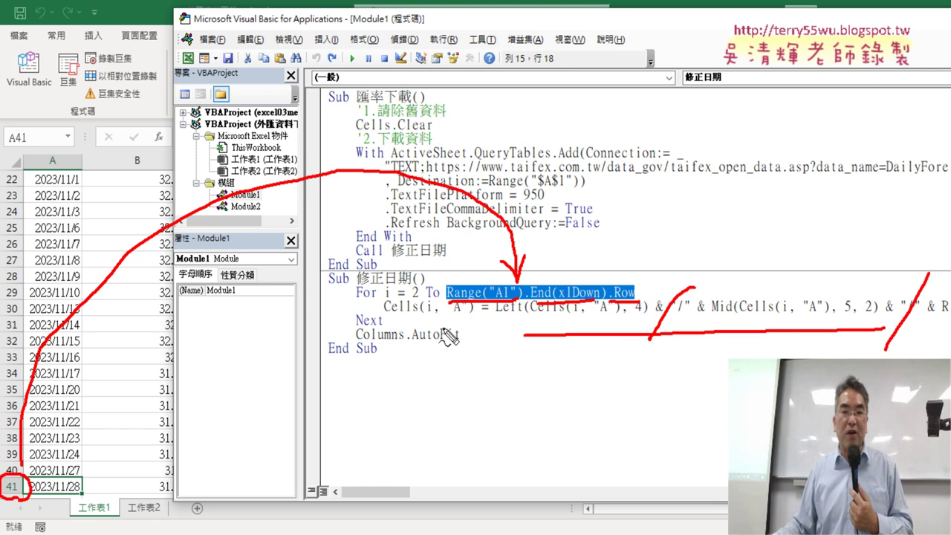
pyautogui.moveTo(387, 321); pyautogui.dragTo(460, 321)
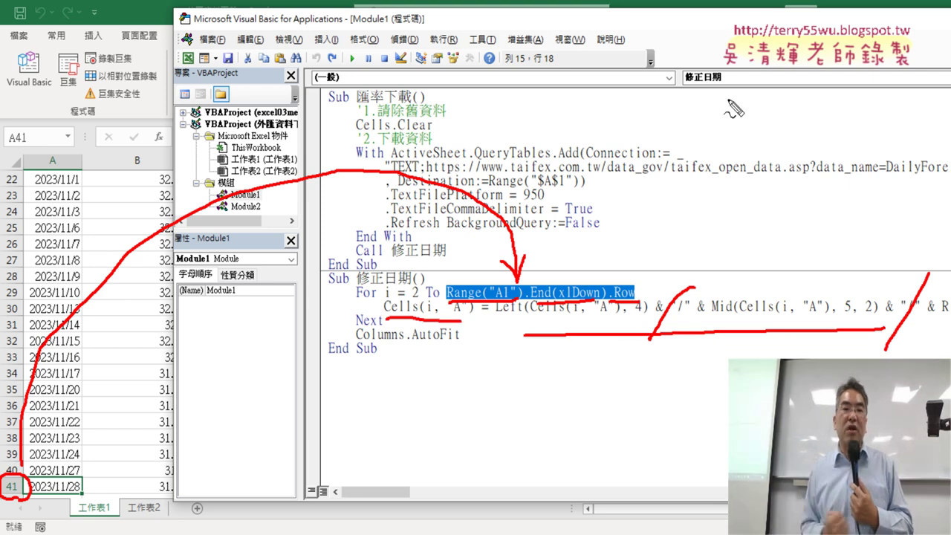
pyautogui.press('Escape')
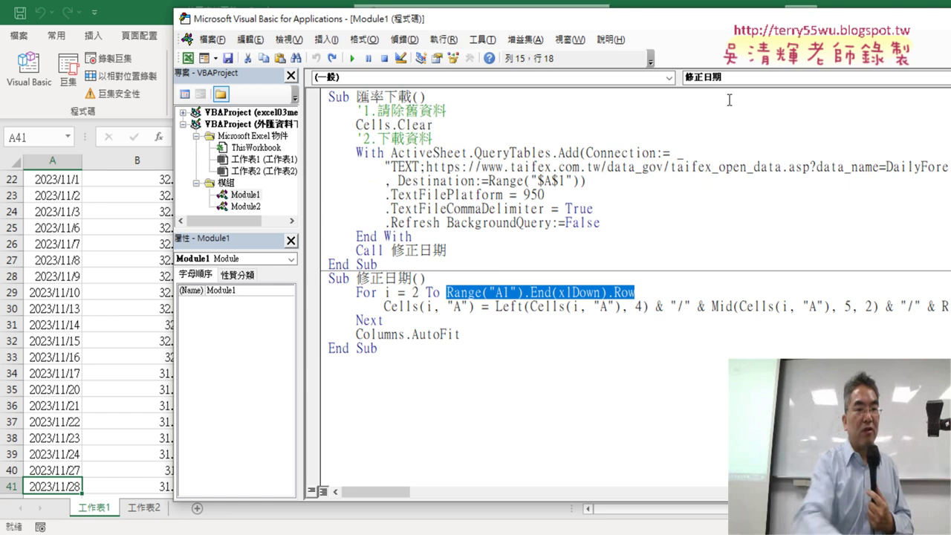
# Plot the 美元 and 人民幣 charts from M1, delete all charts, then chart every currency
pyautogui.click(116, 269)
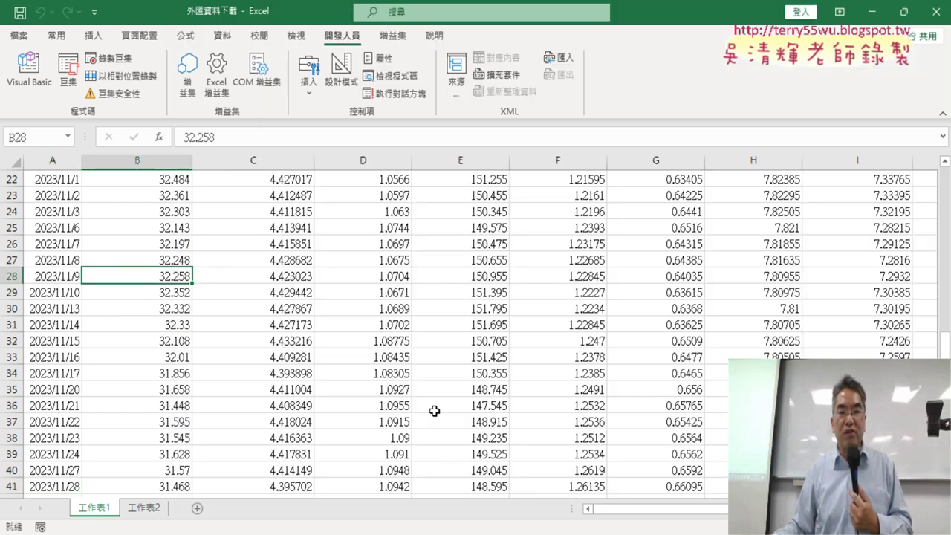
pyautogui.click(719, 509)
pyautogui.scroll(4, 618, 357)
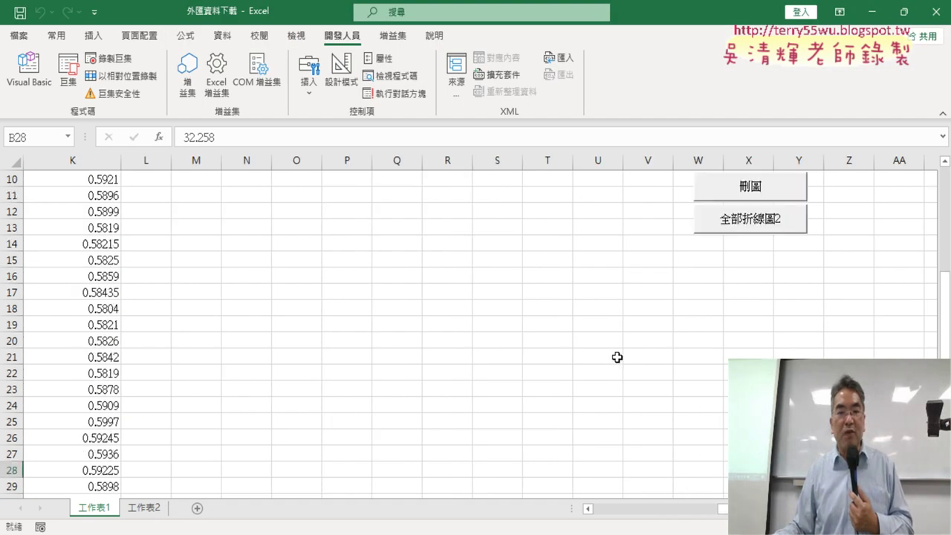
pyautogui.scroll(3, 618, 357)
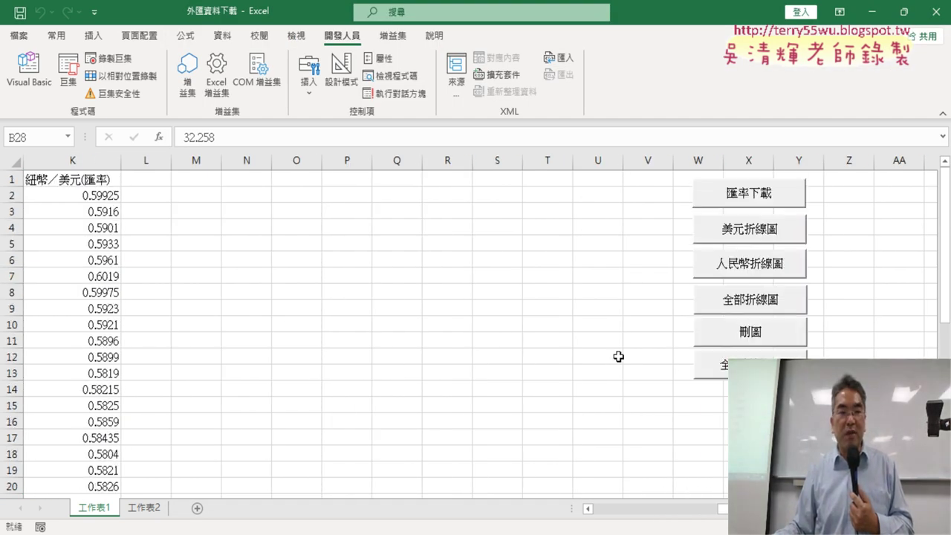
pyautogui.click(188, 176)
pyautogui.click(750, 231)
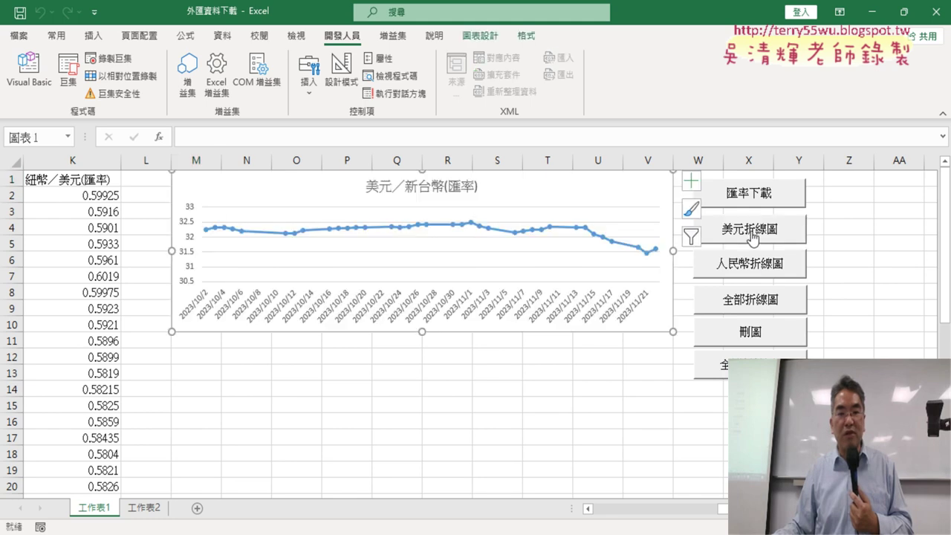
pyautogui.click(752, 267)
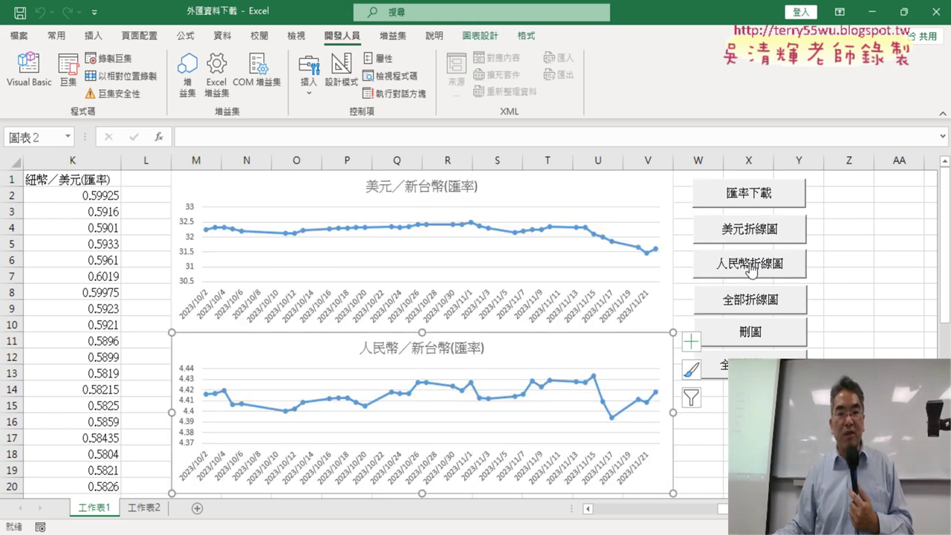
pyautogui.click(769, 339)
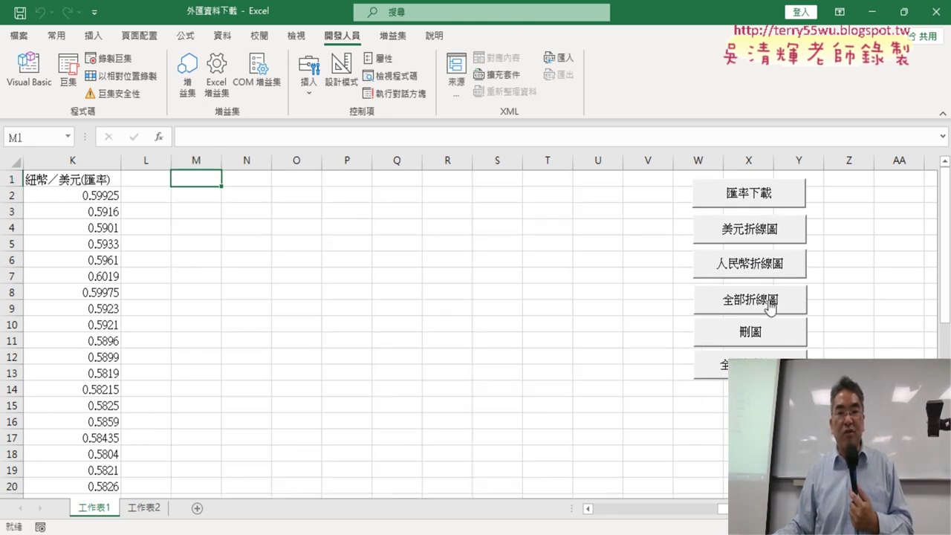
pyautogui.click(770, 304)
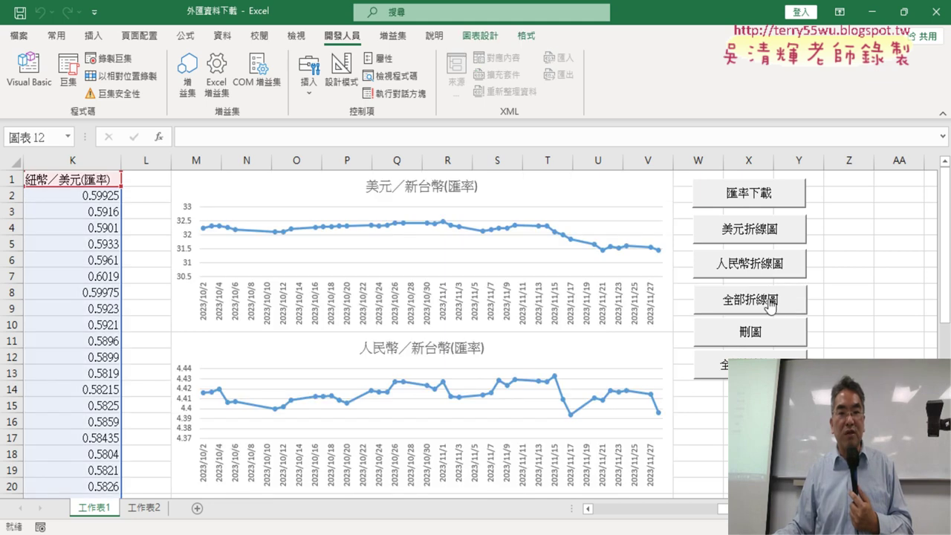
# Review the generated line charts and select the first data row, 2023/10/2
pyautogui.scroll(-1, 446, 298)
pyautogui.scroll(-8, 495, 294)
pyautogui.scroll(-9, 493, 319)
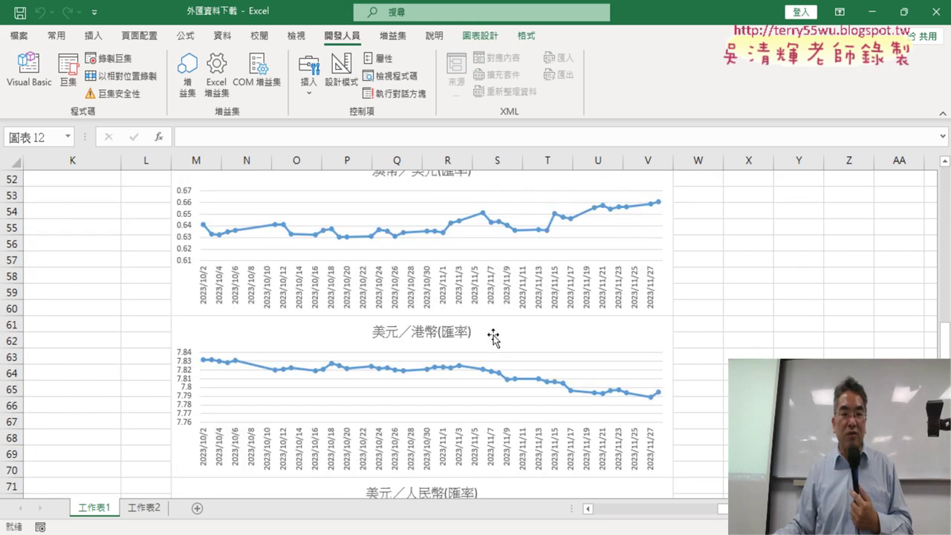
pyautogui.scroll(-8, 492, 336)
pyautogui.scroll(-4, 495, 341)
pyautogui.scroll(-3, 495, 341)
pyautogui.scroll(6, 495, 341)
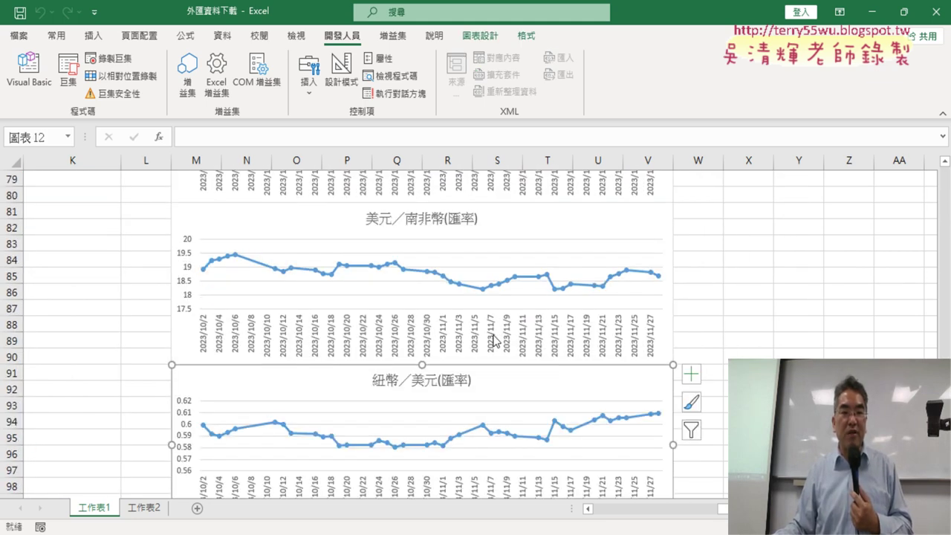
pyautogui.scroll(8, 495, 341)
pyautogui.scroll(8, 494, 341)
pyautogui.scroll(8, 495, 282)
pyautogui.scroll(3, 495, 282)
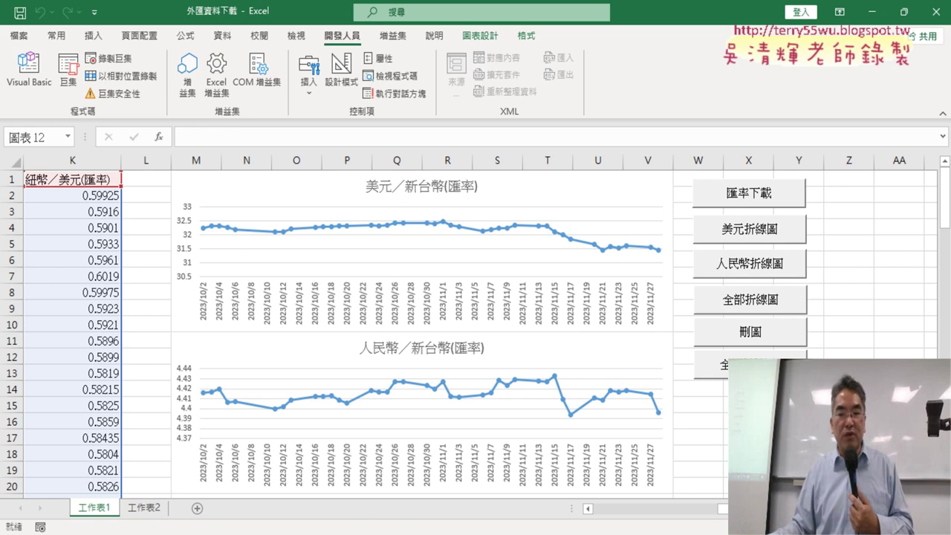
pyautogui.moveTo(720, 509); pyautogui.dragTo(598, 509)
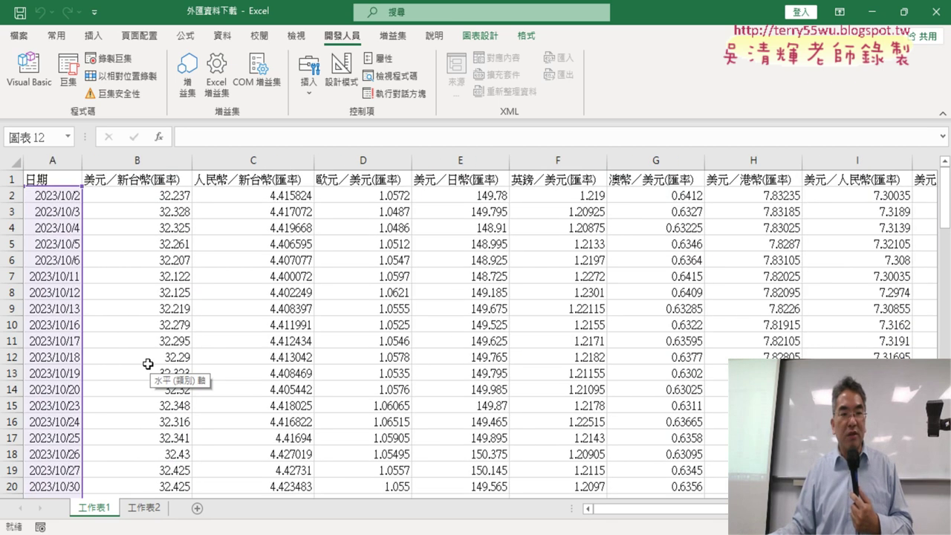
pyautogui.scroll(-4, 158, 362)
pyautogui.scroll(-9, 159, 362)
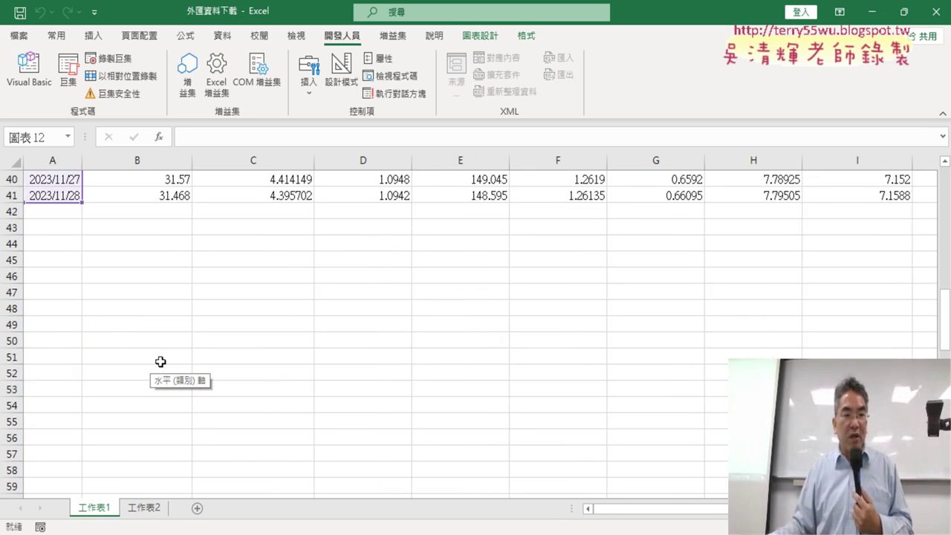
pyautogui.scroll(3, 161, 362)
pyautogui.scroll(3, 160, 362)
pyautogui.scroll(3, 160, 362)
pyautogui.scroll(3, 159, 349)
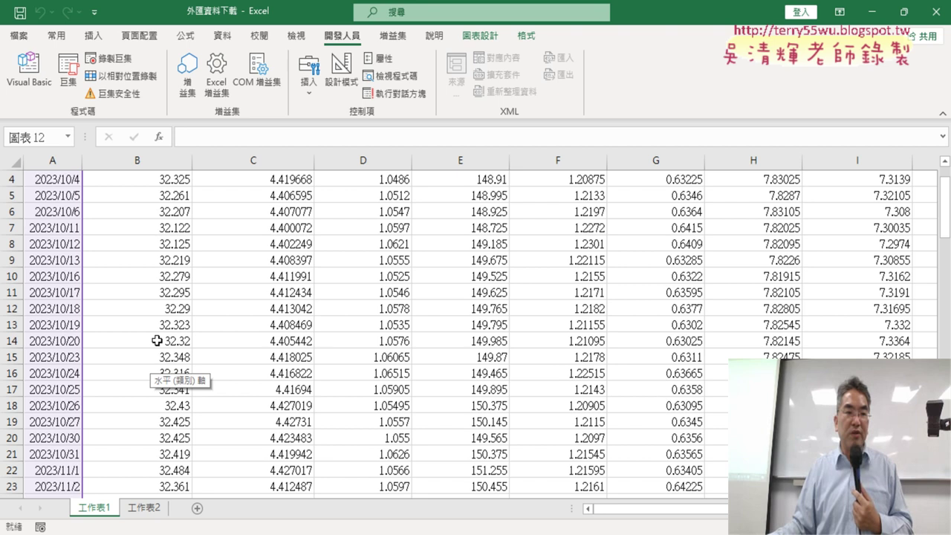
pyautogui.scroll(1, 156, 338)
pyautogui.click(12, 195)
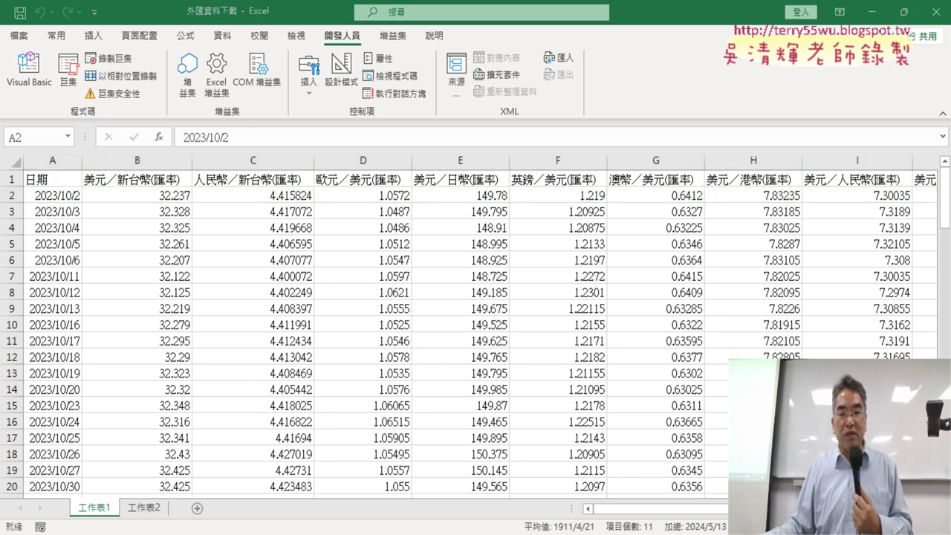
# Open the notes' data.gov.tw/dataset/11339 link in a new tab from its preview
pyautogui.hotkey('alt', 'Tab')
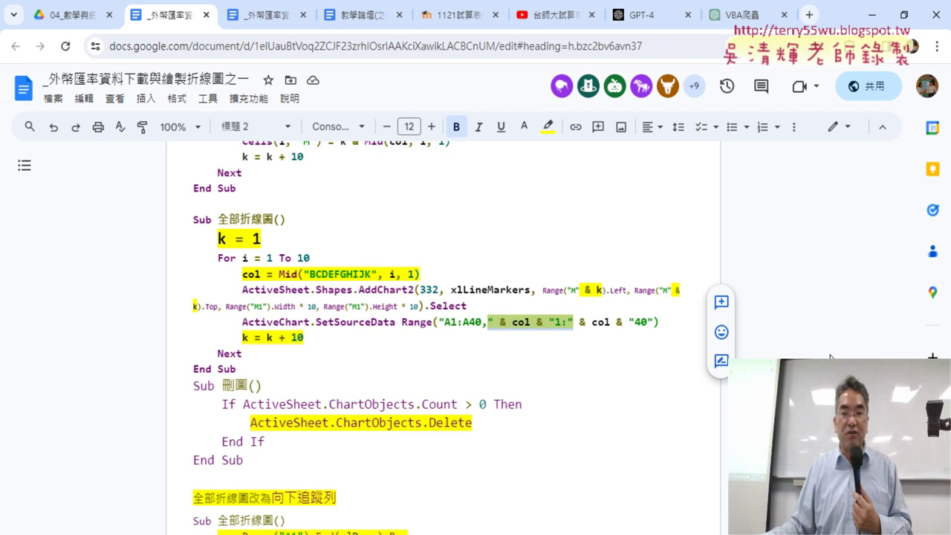
pyautogui.moveTo(906, 193); pyautogui.dragTo(892, 145)
pyautogui.scroll(-5, 484, 255)
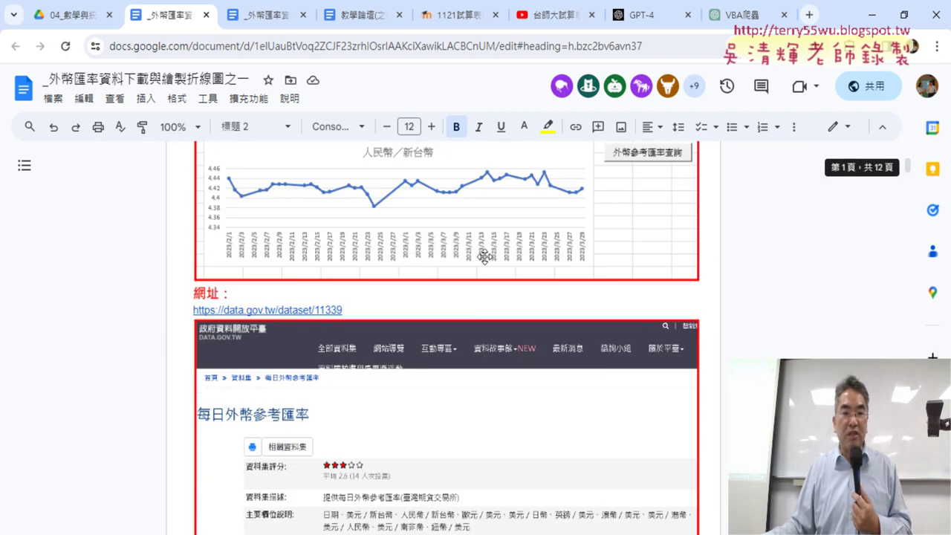
pyautogui.scroll(-5, 408, 278)
pyautogui.scroll(2, 408, 279)
pyautogui.click(293, 236)
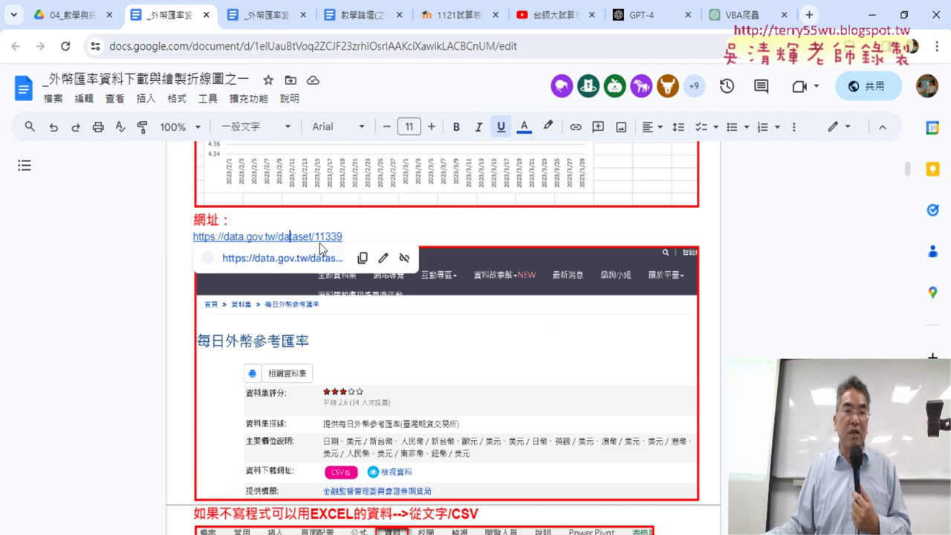
pyautogui.click(257, 262)
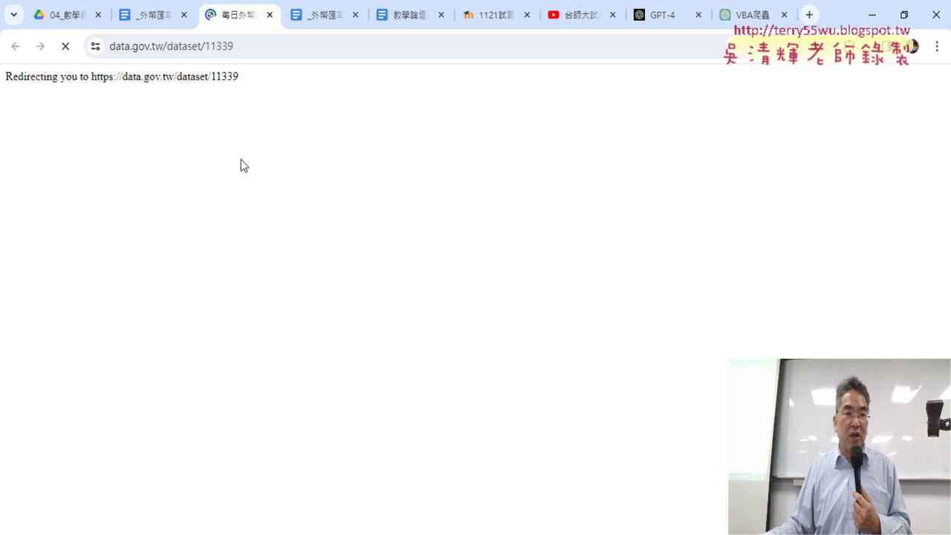
# Highlight the comment requesting three years of data and the reply offering only two months
pyautogui.scroll(-2, 290, 221)
pyautogui.scroll(-3, 296, 224)
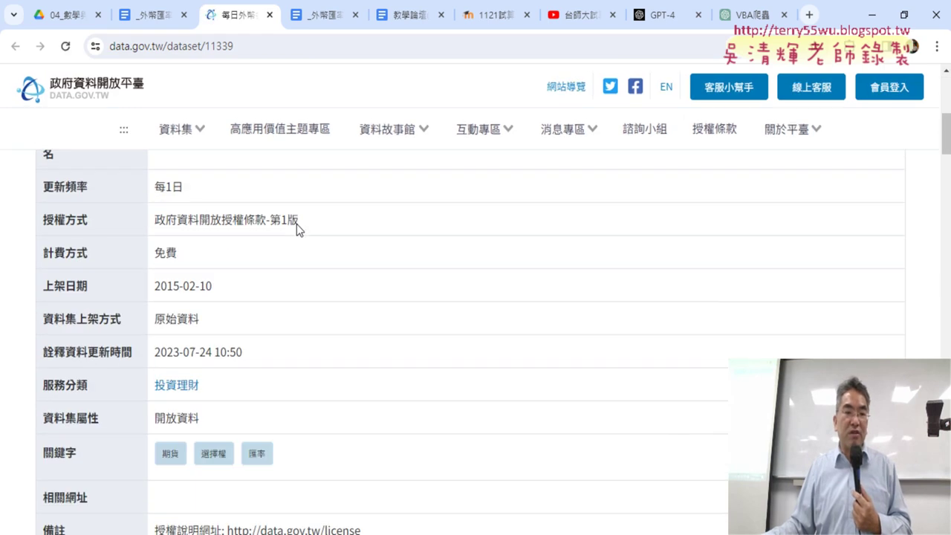
pyautogui.scroll(-1, 312, 235)
pyautogui.scroll(-3, 310, 237)
pyautogui.scroll(1, 314, 238)
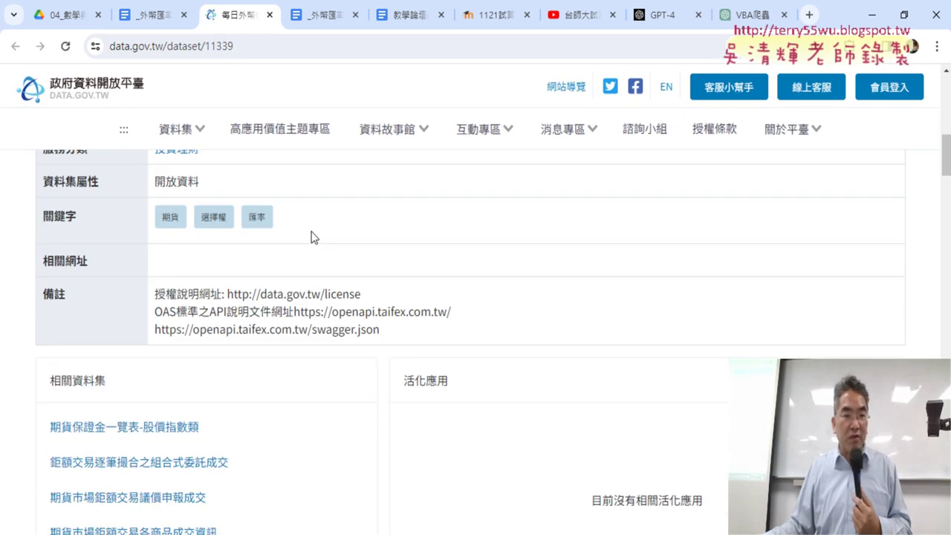
pyautogui.scroll(-2, 317, 239)
pyautogui.scroll(-3, 323, 246)
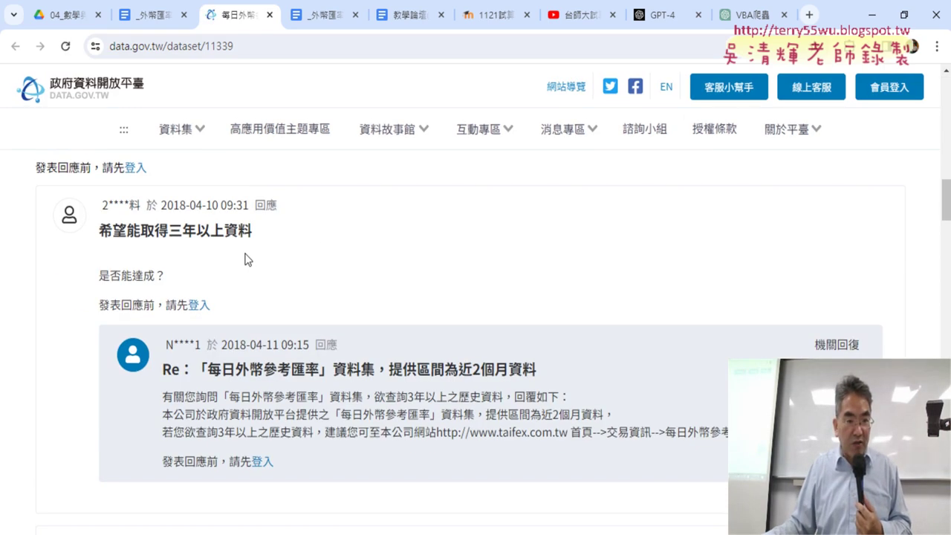
pyautogui.moveTo(98, 230); pyautogui.dragTo(272, 236)
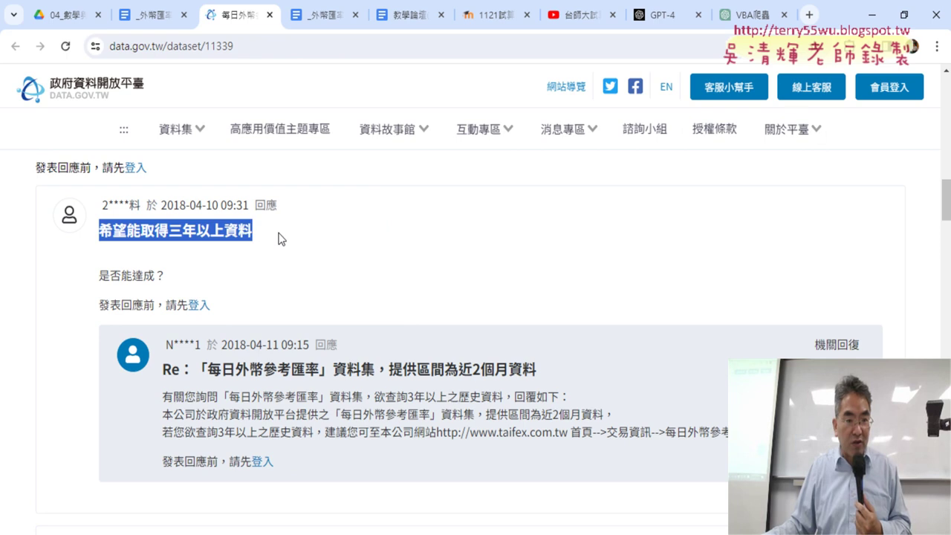
pyautogui.scroll(-2, 407, 320)
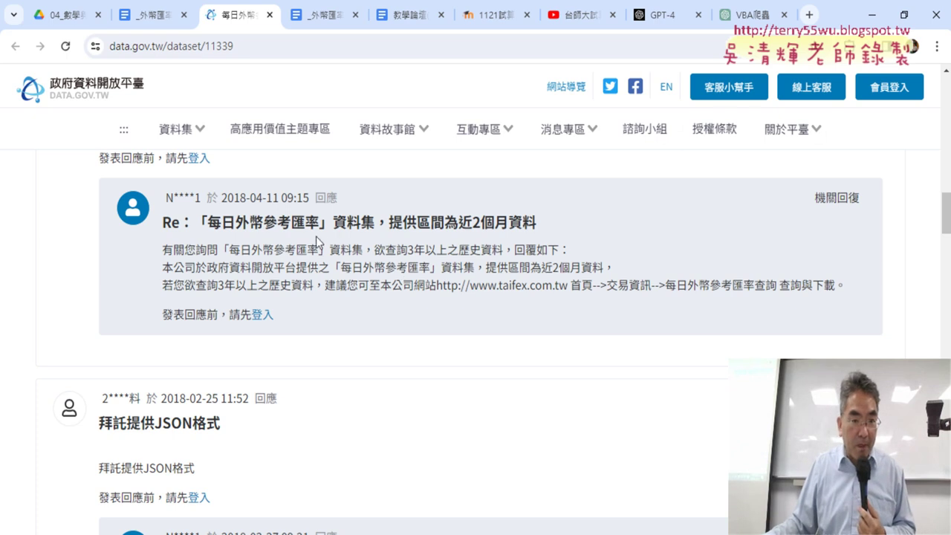
pyautogui.moveTo(388, 222); pyautogui.dragTo(539, 224)
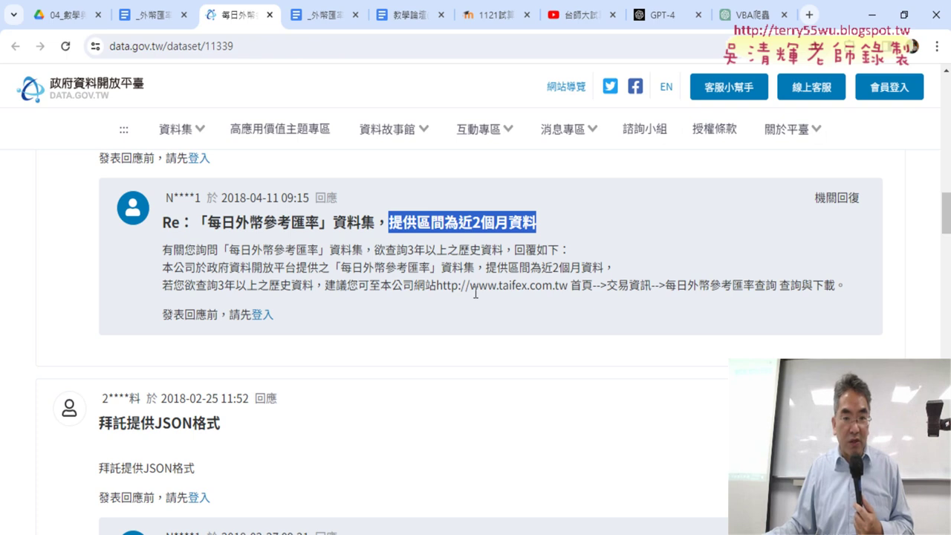
# Open the recommended taifex.com.tw address in a new tab, then highlight the reply's 每日外幣參考匯率查詢 step
pyautogui.moveTo(440, 284); pyautogui.dragTo(556, 285)
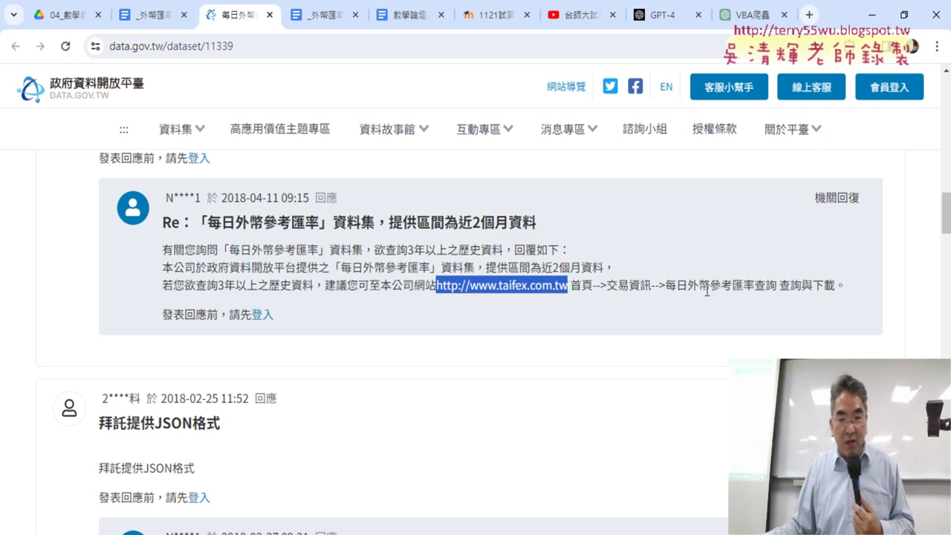
pyautogui.scroll(-3, 766, 284)
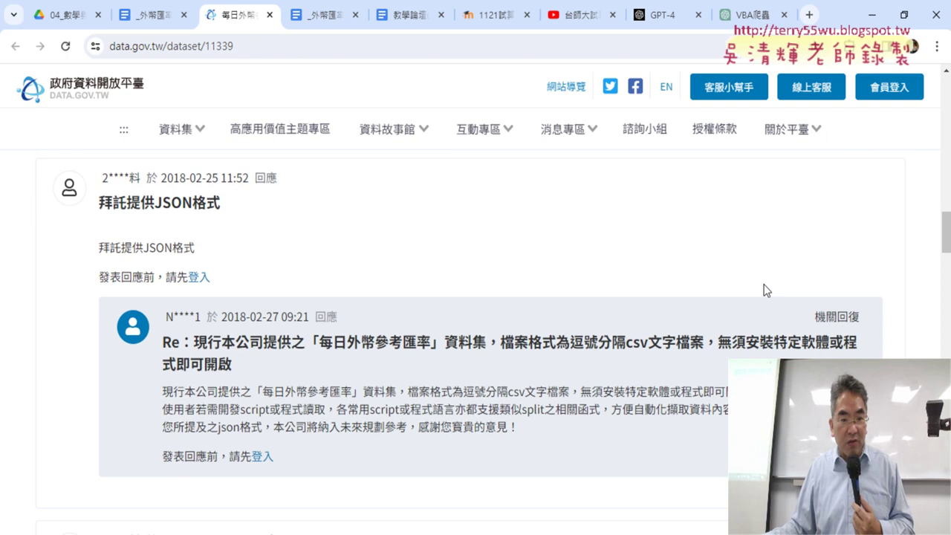
pyautogui.scroll(2, 766, 284)
pyautogui.rightClick(528, 218)
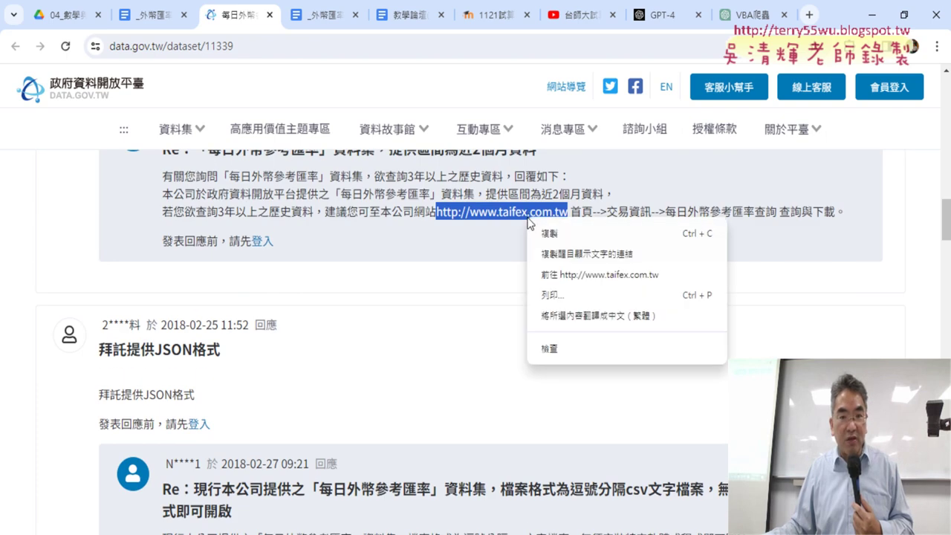
pyautogui.click(597, 277)
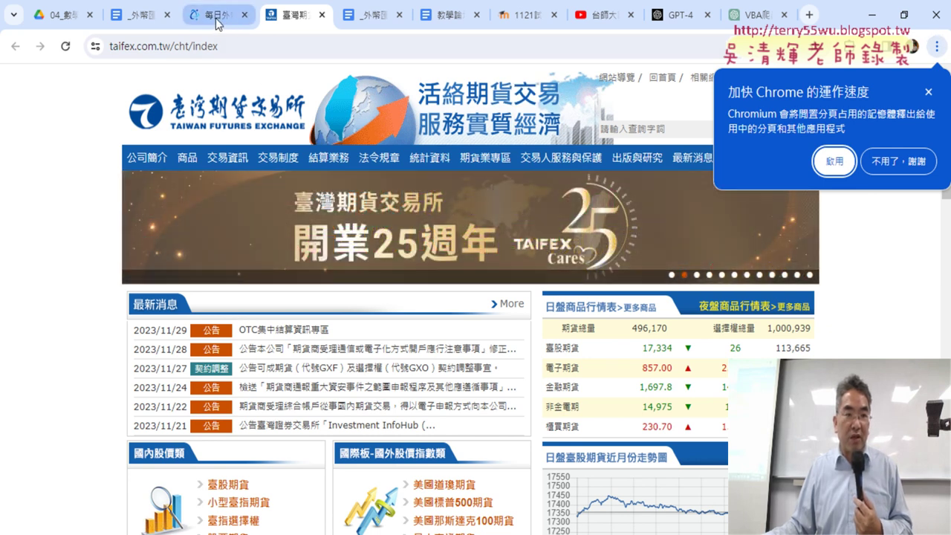
pyautogui.click(217, 16)
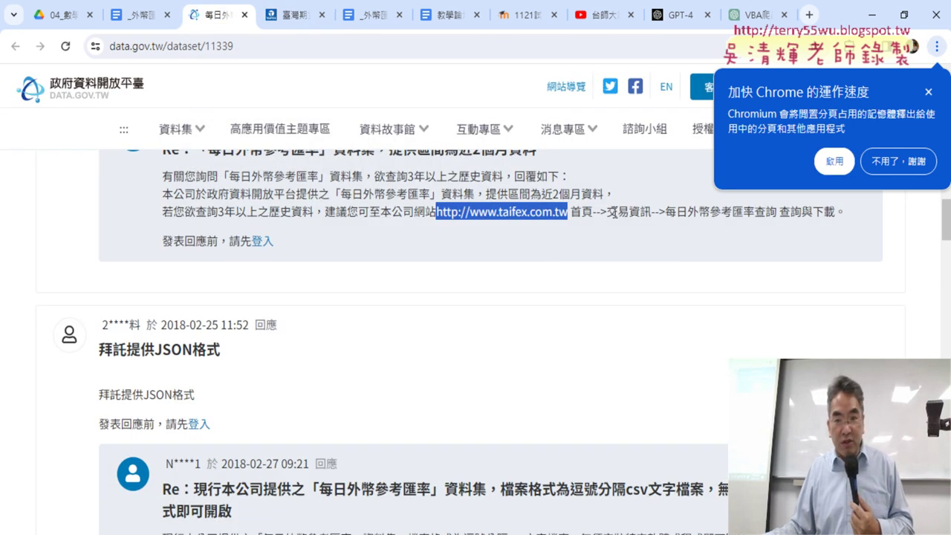
pyautogui.moveTo(666, 212); pyautogui.dragTo(732, 212)
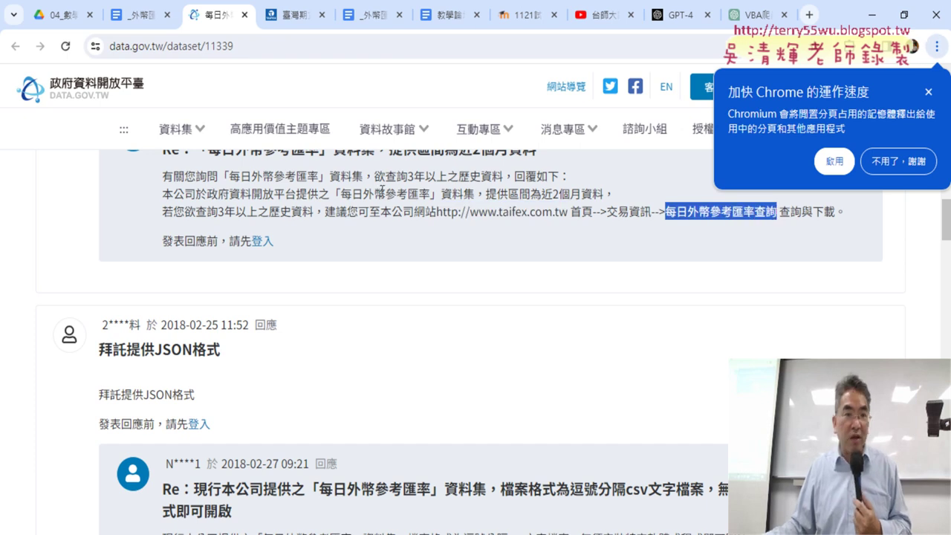
# Go to the TAIFEX 每日外幣參考匯率查詢 page from the homepage
pyautogui.click(285, 19)
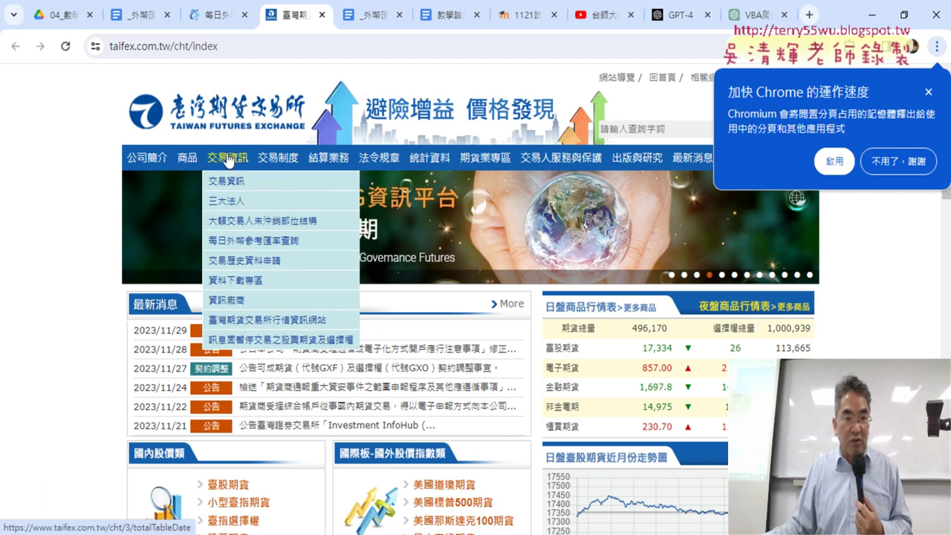
pyautogui.moveTo(228, 158)
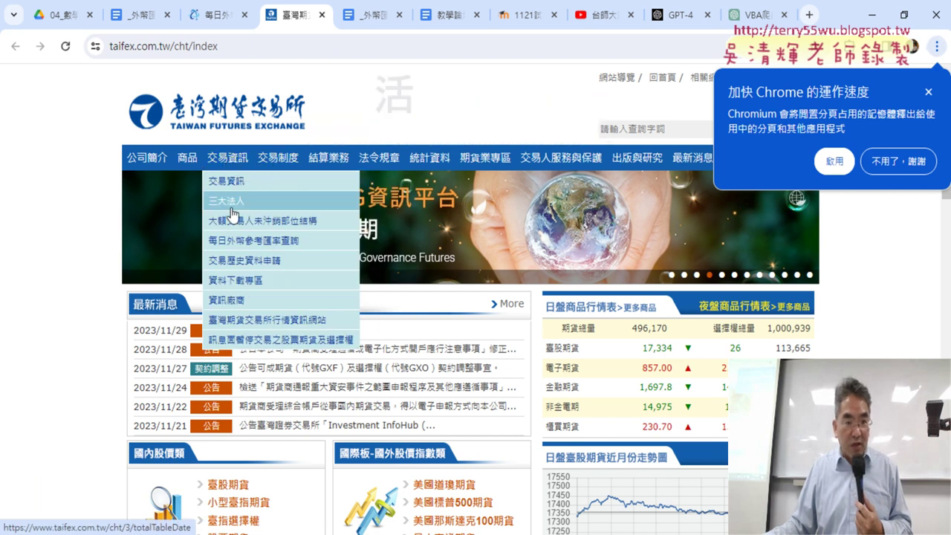
pyautogui.click(280, 250)
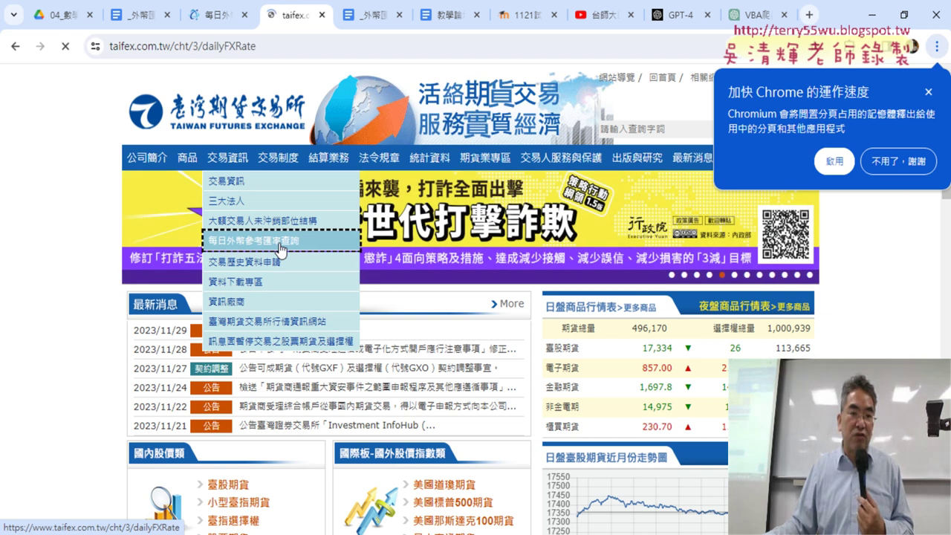
pyautogui.scroll(-1, 75, 293)
pyautogui.scroll(-2, 75, 294)
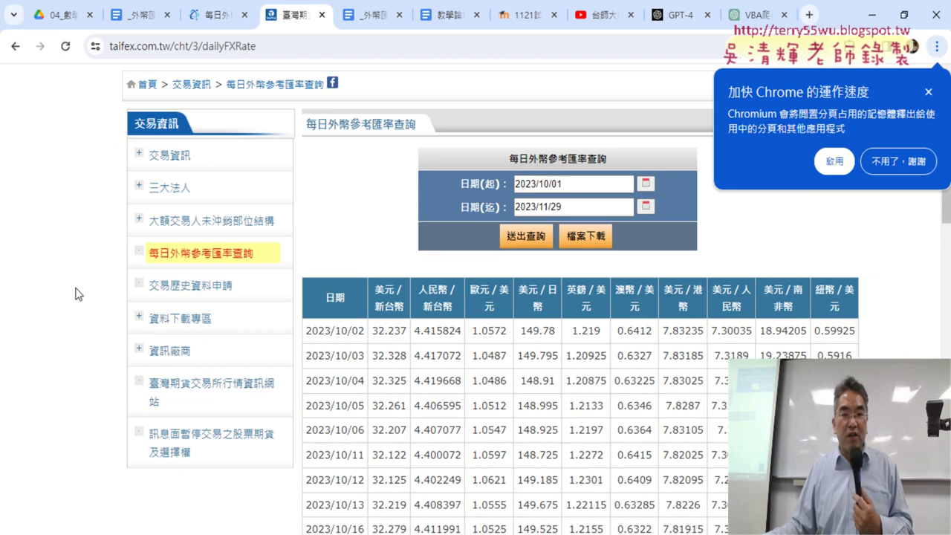
pyautogui.click(929, 91)
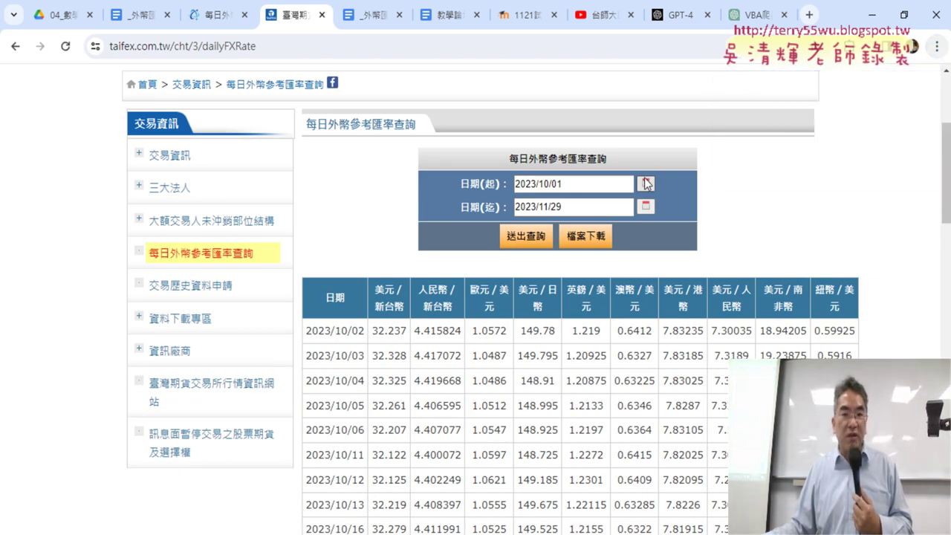
pyautogui.scroll(1, 533, 179)
pyautogui.tripleClick(629, 232)
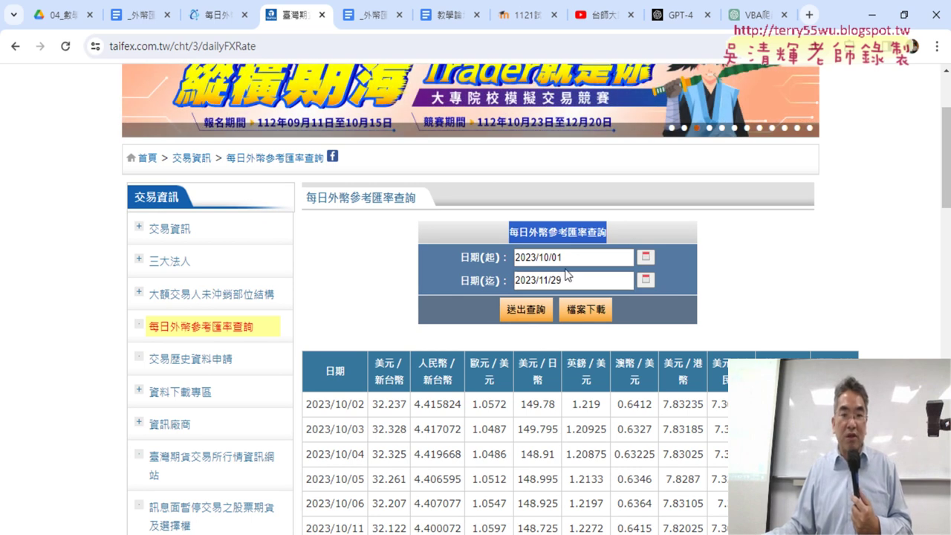
# Set the query date range to 2023/01/01 through 2023/06/30
pyautogui.moveTo(550, 257); pyautogui.dragTo(538, 257)
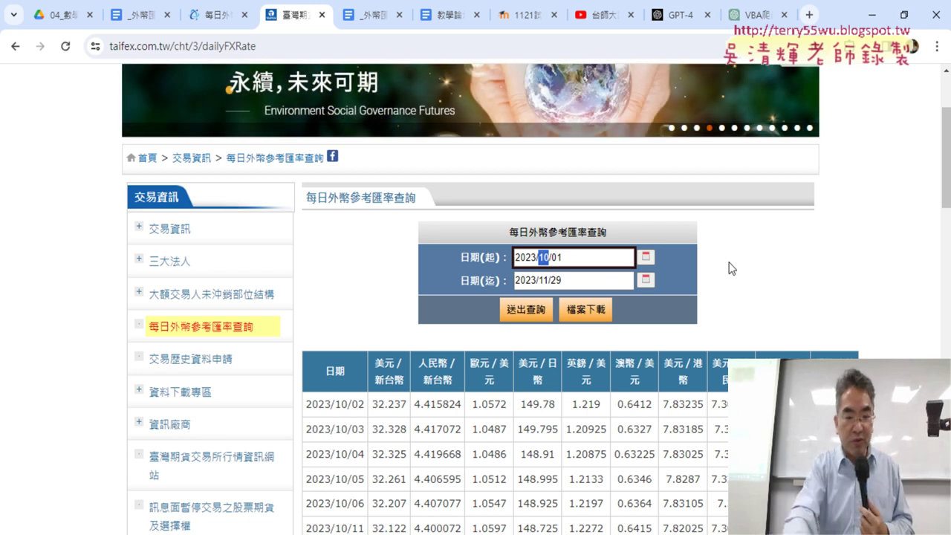
pyautogui.press('BackSpace')
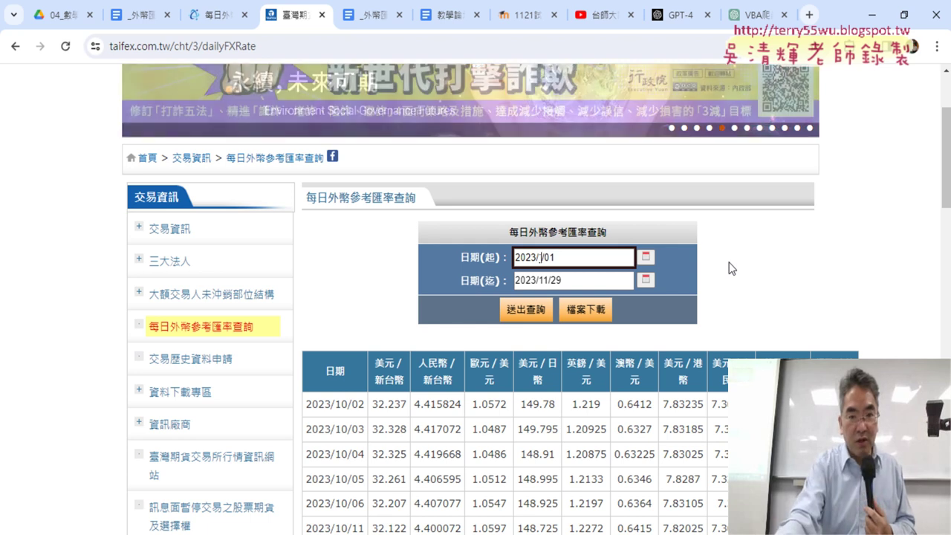
pyautogui.write('1')
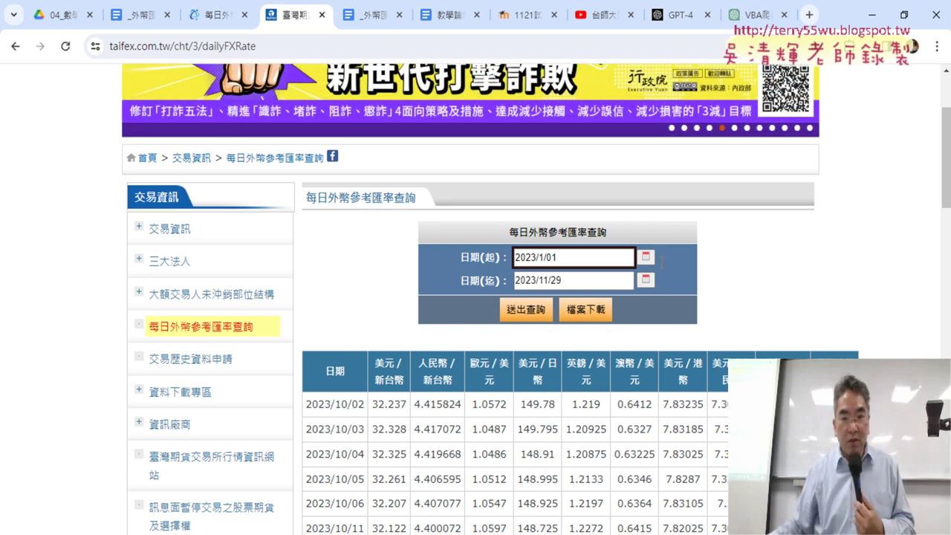
pyautogui.moveTo(549, 280); pyautogui.dragTo(543, 280)
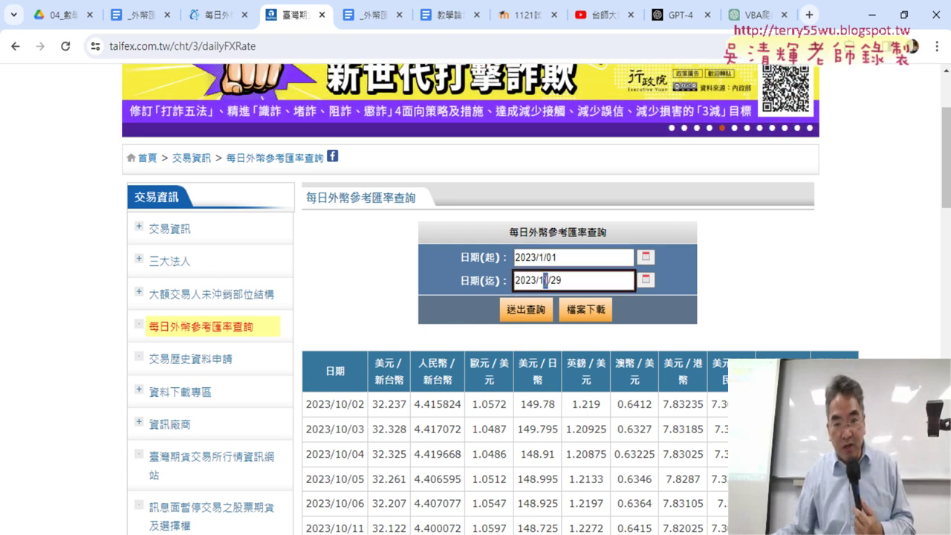
pyautogui.write('6')
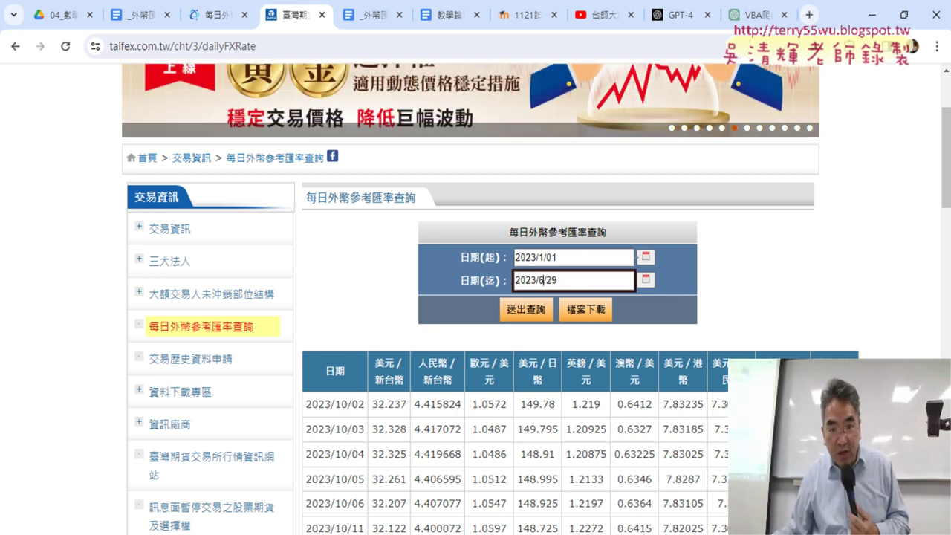
pyautogui.click(646, 257)
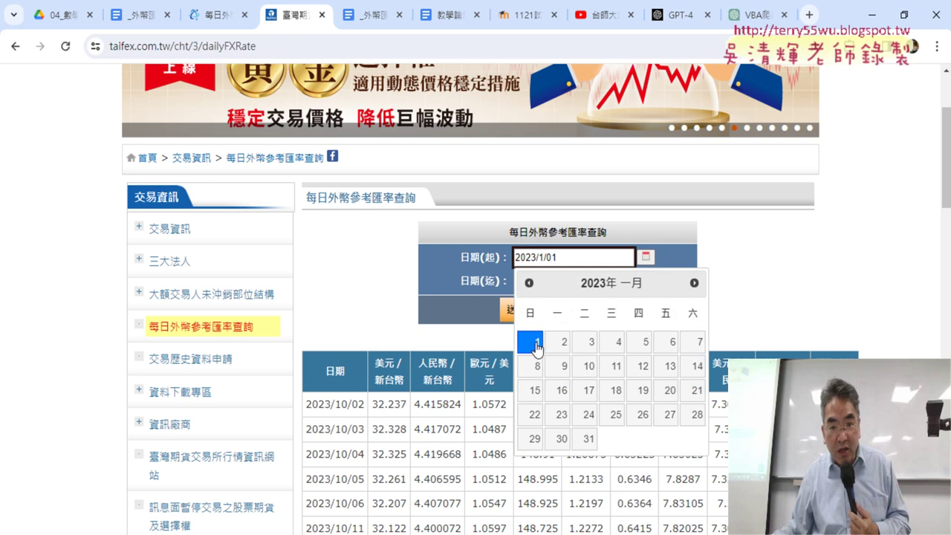
pyautogui.click(536, 342)
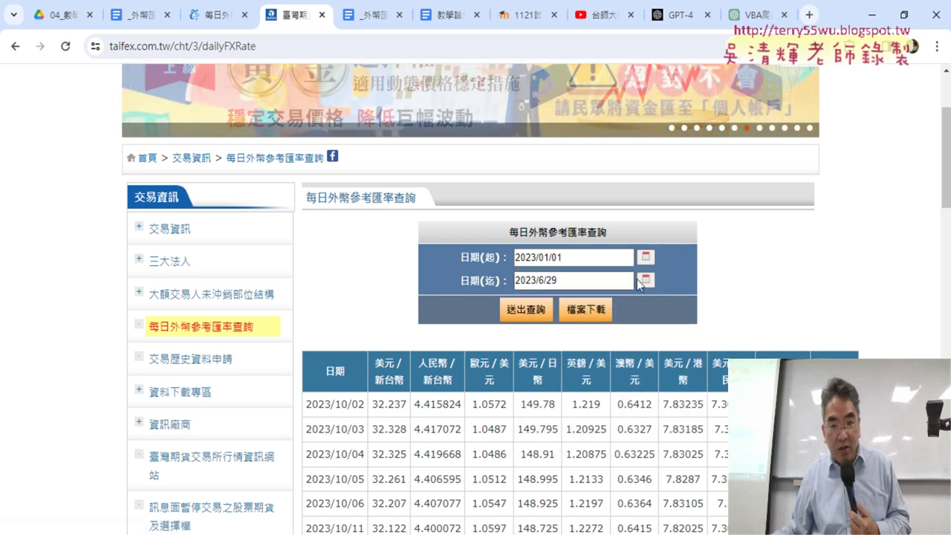
pyautogui.click(518, 281)
pyautogui.click(666, 463)
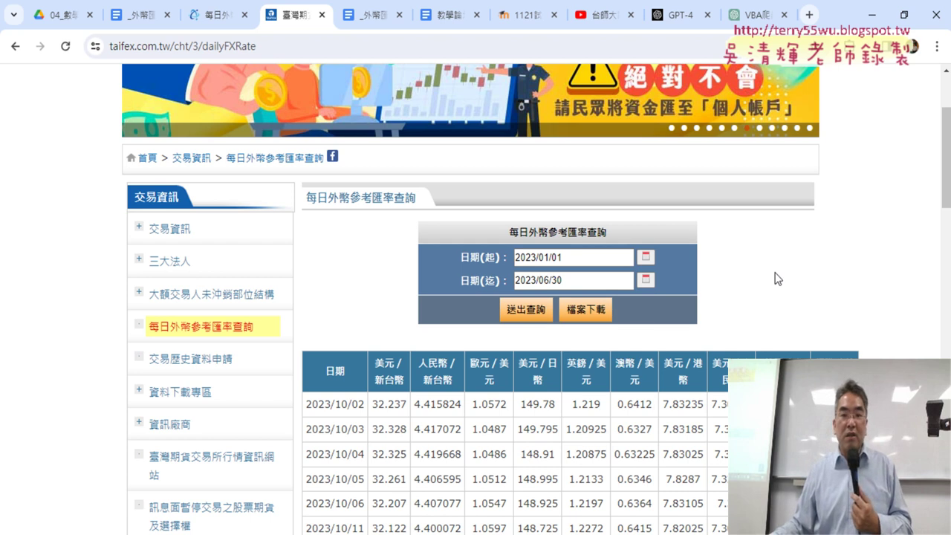
# Submit the 送出查詢 query to list the daily rates for that range
pyautogui.scroll(-3, 538, 331)
pyautogui.scroll(2, 535, 297)
pyautogui.click(530, 237)
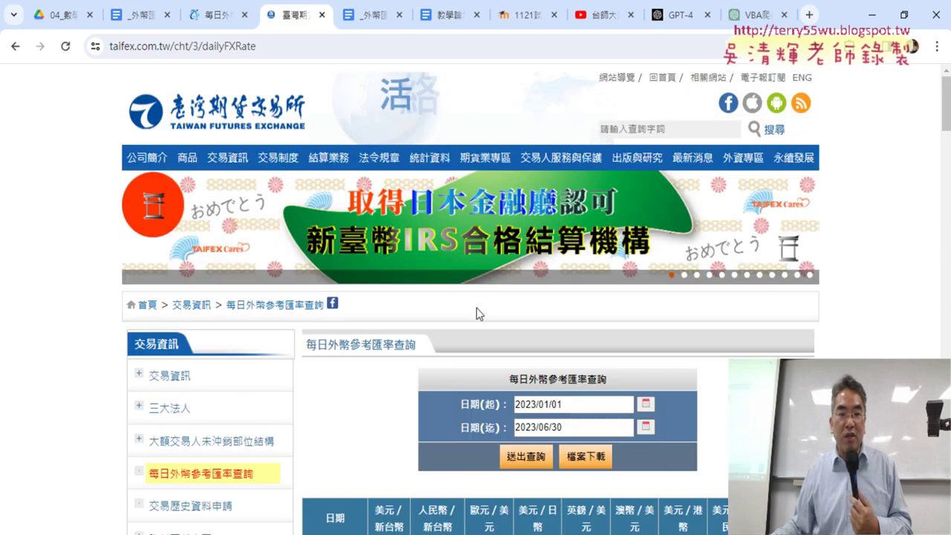
pyautogui.scroll(-4, 531, 347)
pyautogui.scroll(1, 558, 188)
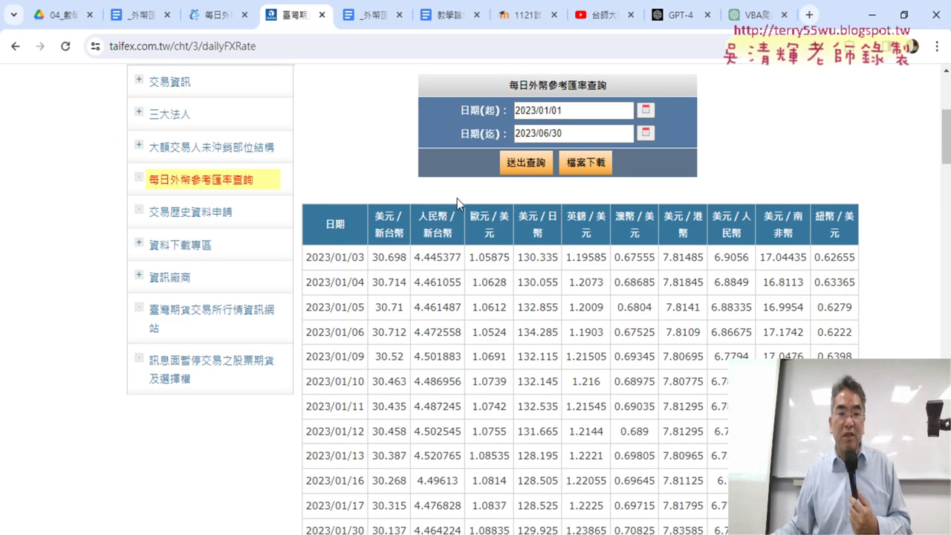
# Scroll through the rate table and highlight the final 2023/06/30 row
pyautogui.scroll(-1, 375, 259)
pyautogui.moveTo(304, 184)
pyautogui.mouseDown()
pyautogui.moveTo(384, 184)
pyautogui.moveTo(393, 238)
pyautogui.mouseUp()
pyautogui.scroll(-4, 436, 281)
pyautogui.scroll(-3, 436, 281)
pyautogui.scroll(-6, 433, 281)
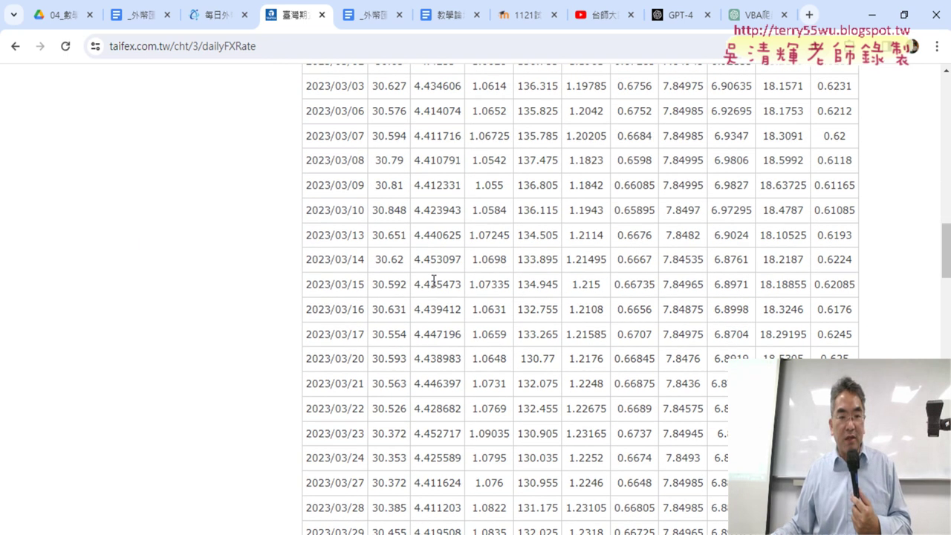
pyautogui.scroll(-4, 433, 281)
pyautogui.scroll(-8, 368, 282)
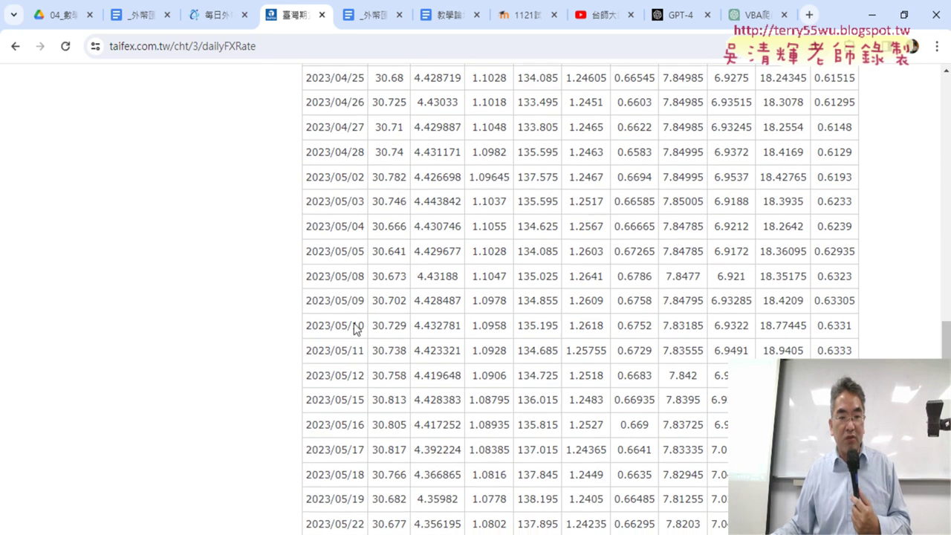
pyautogui.scroll(-6, 354, 323)
pyautogui.scroll(-7, 345, 310)
pyautogui.scroll(2, 345, 311)
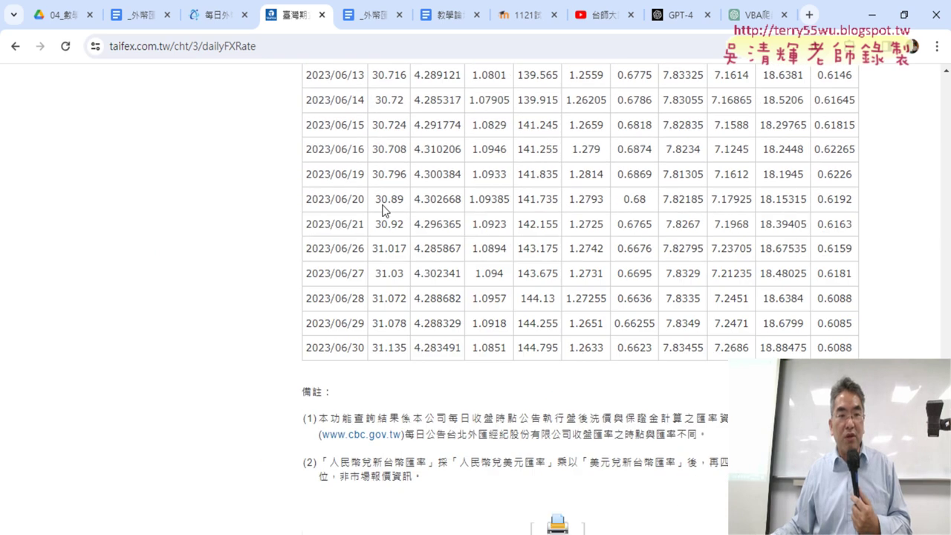
pyautogui.scroll(1, 327, 372)
pyautogui.moveTo(306, 390); pyautogui.dragTo(725, 389)
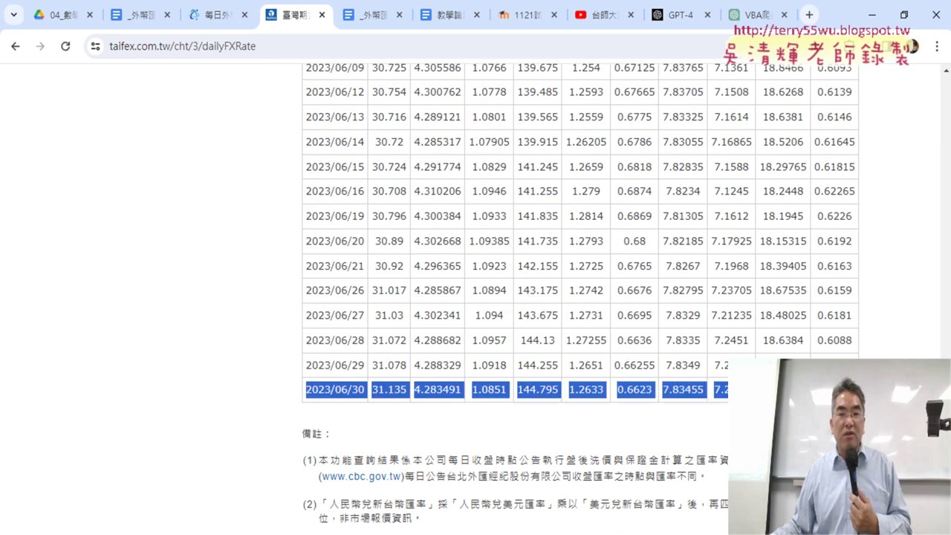
# Return to the top and select the page's dailyFXRate URL in the address bar
pyautogui.scroll(7, 520, 298)
pyautogui.scroll(8, 520, 297)
pyautogui.scroll(12, 520, 297)
pyautogui.scroll(7, 520, 297)
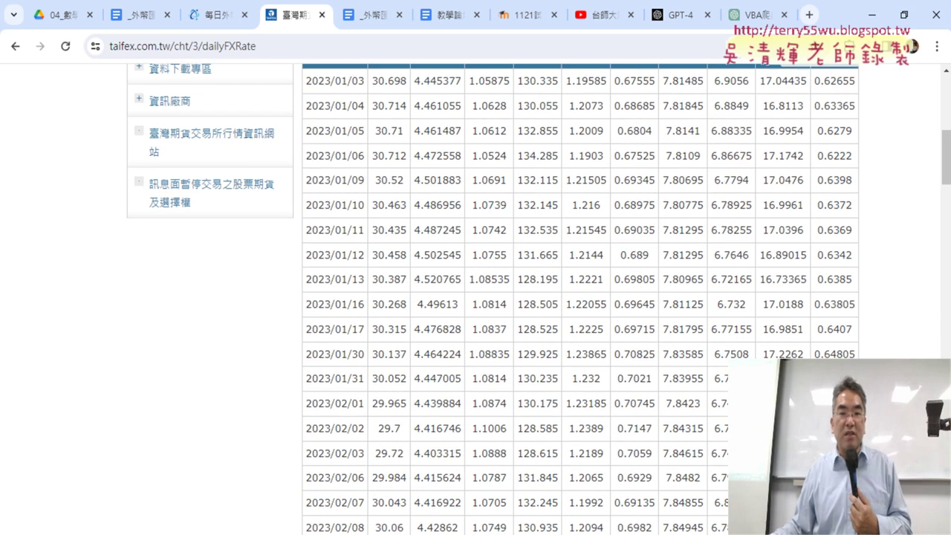
pyautogui.scroll(3, 520, 297)
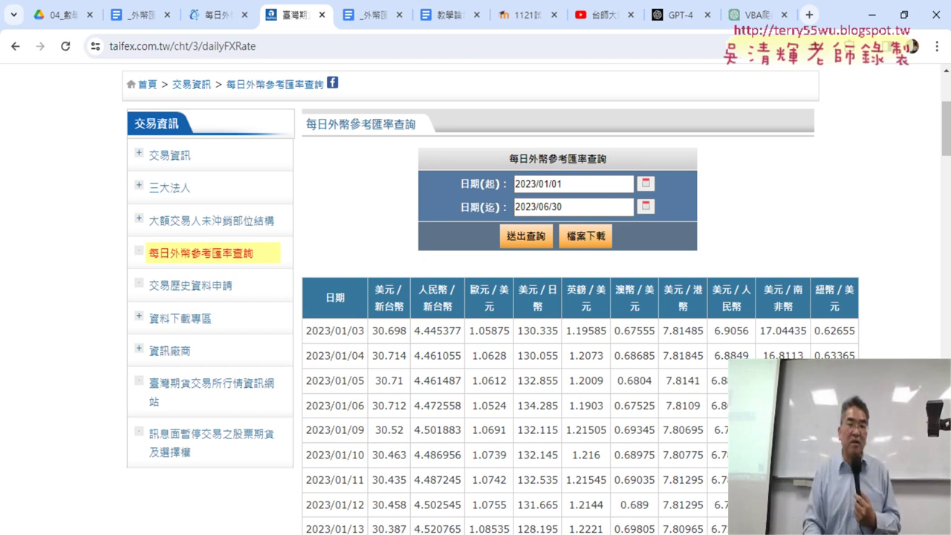
pyautogui.click(293, 48)
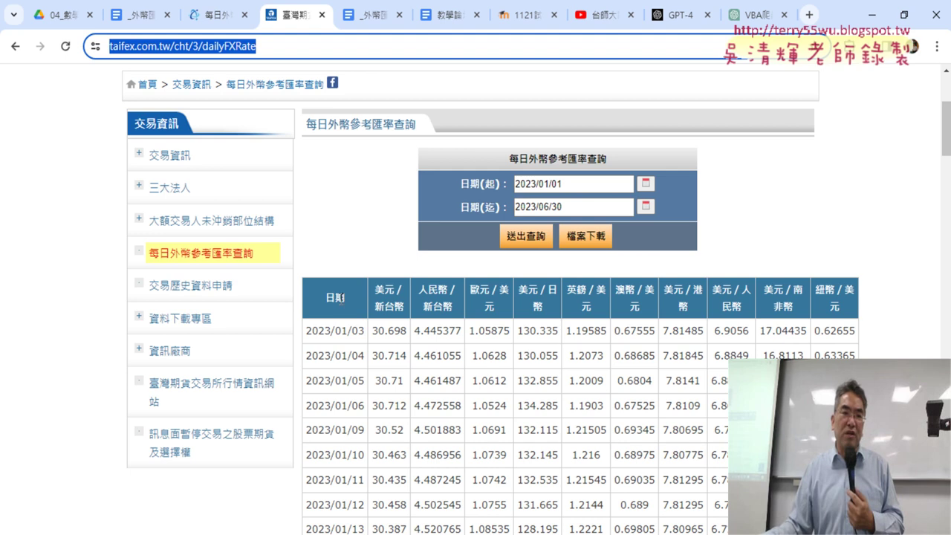
pyautogui.rightClick(332, 258)
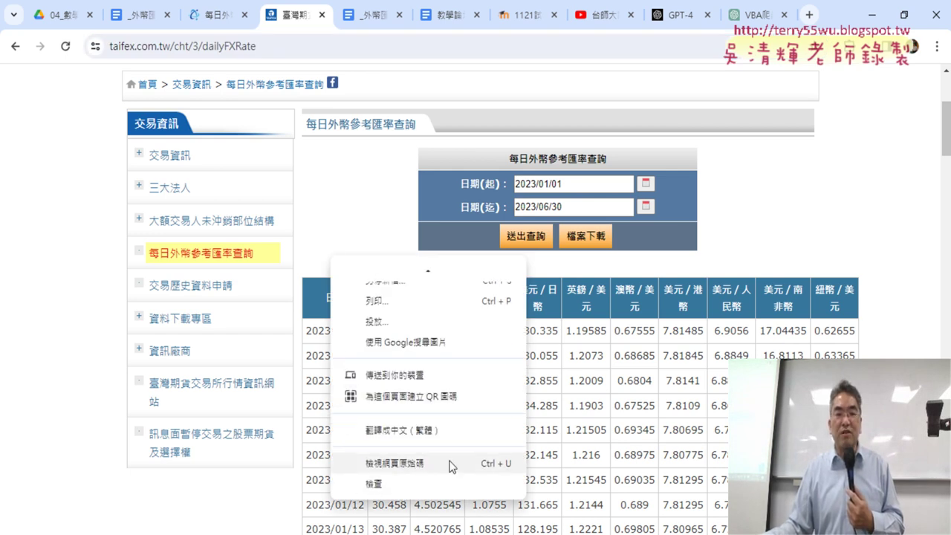
pyautogui.click(451, 467)
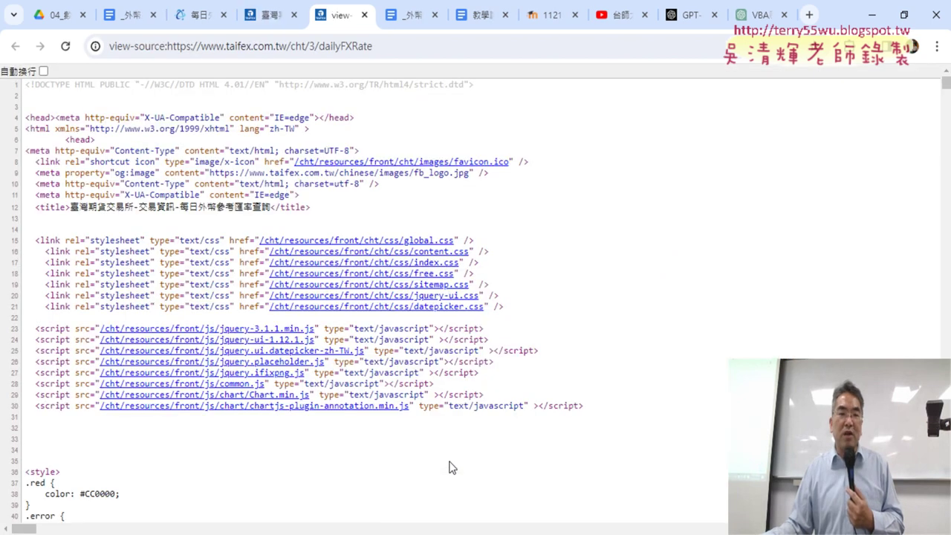
pyautogui.scroll(-5, 645, 246)
pyautogui.scroll(-3, 645, 246)
pyautogui.scroll(-5, 272, 350)
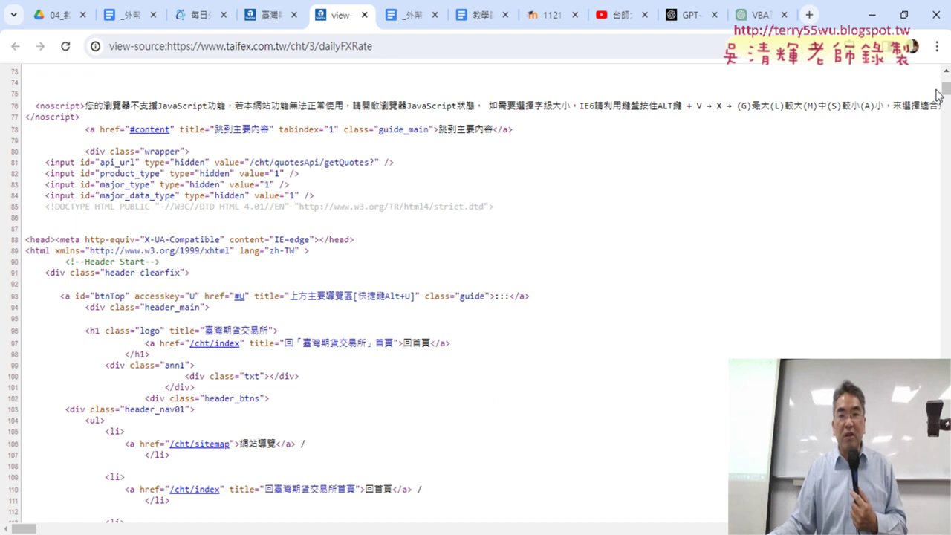
pyautogui.moveTo(946, 92); pyautogui.dragTo(946, 319)
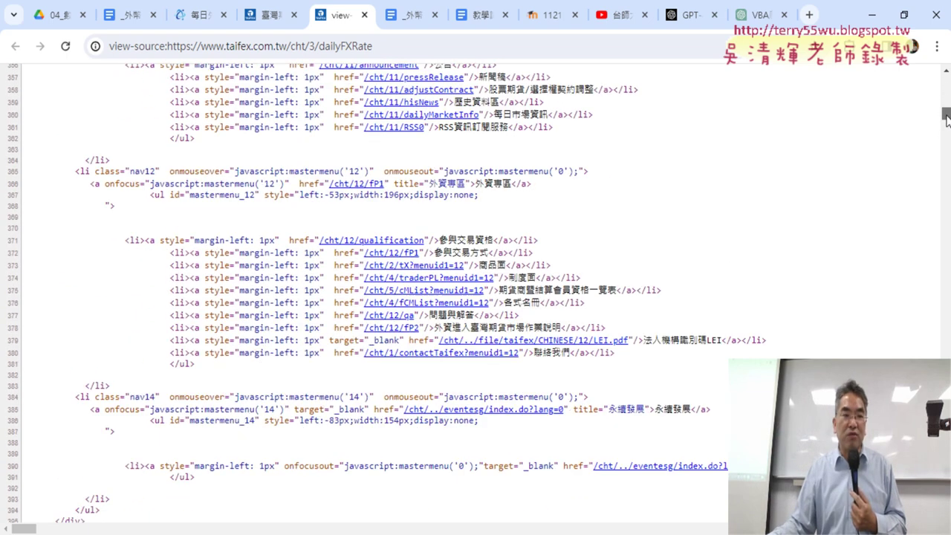
pyautogui.scroll(-10, 476, 298)
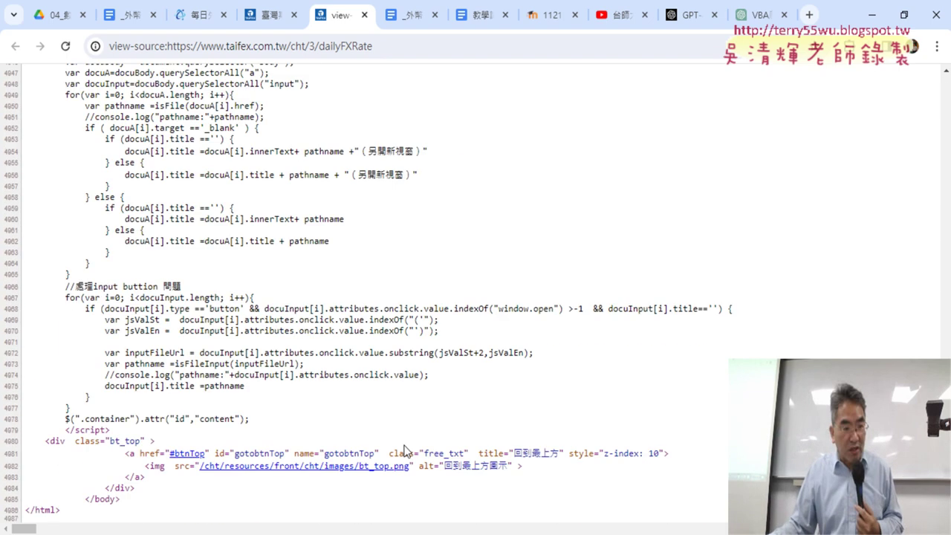
pyautogui.scroll(1, 20, 522)
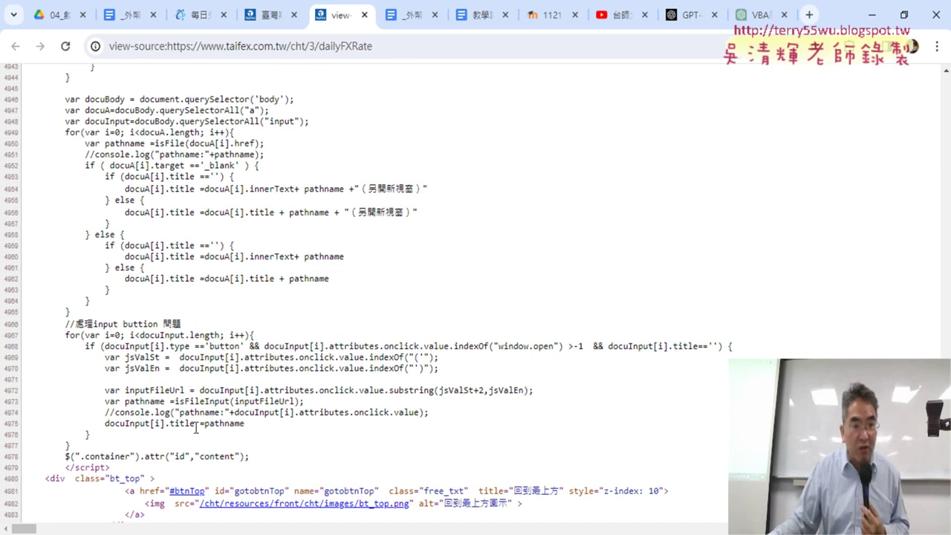
pyautogui.scroll(4, 20, 523)
pyautogui.press('F5')
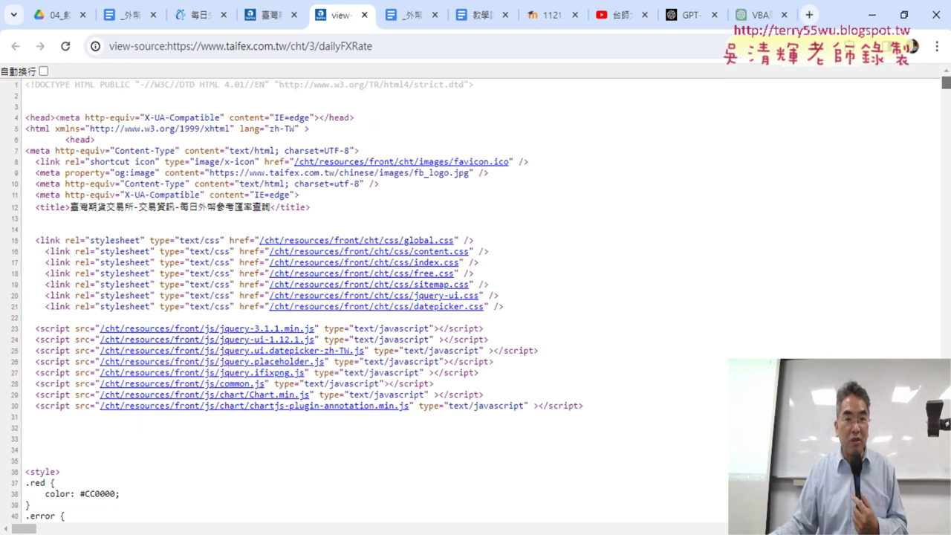
pyautogui.click(365, 15)
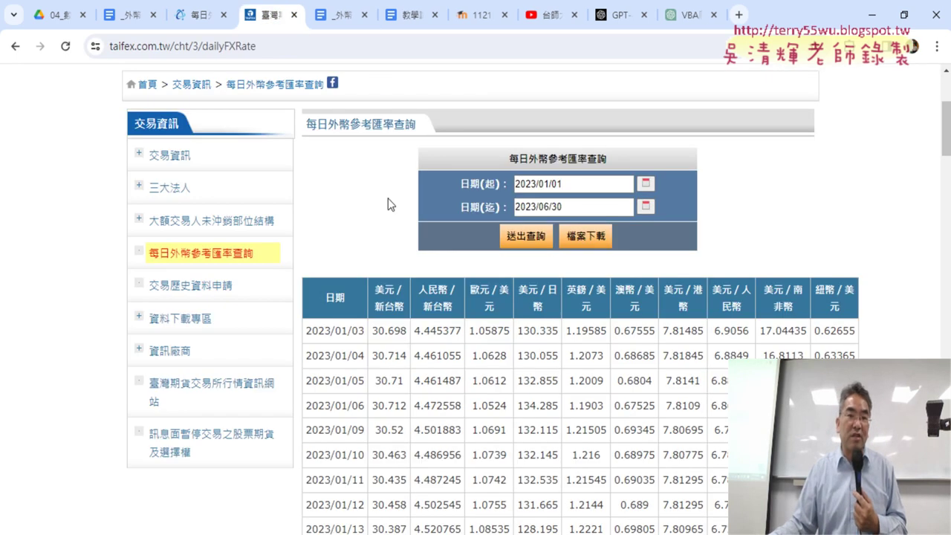
# Inspect the 日期 header's table_c markup in DevTools, then close it and show the Drive folder
pyautogui.rightClick(329, 297)
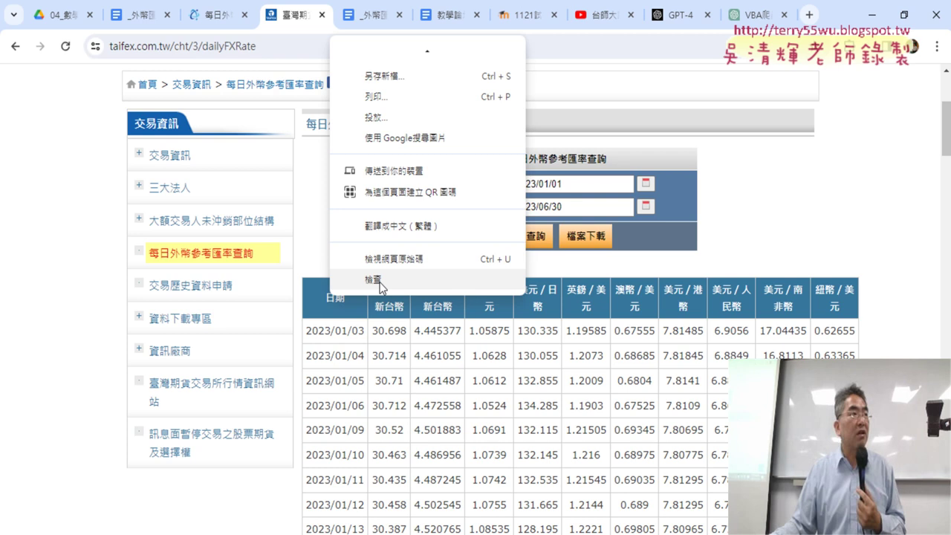
pyautogui.click(324, 301)
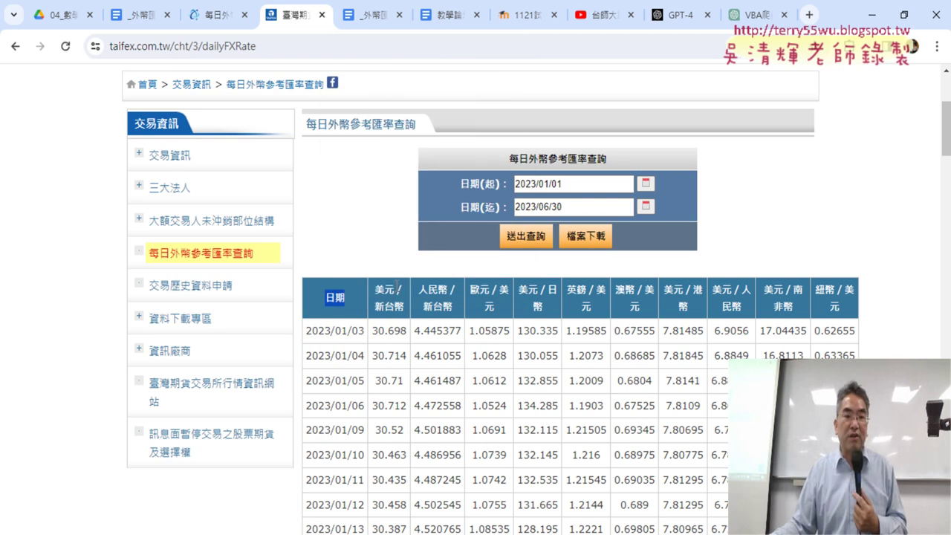
pyautogui.click(325, 301)
pyautogui.moveTo(325, 299); pyautogui.dragTo(362, 303)
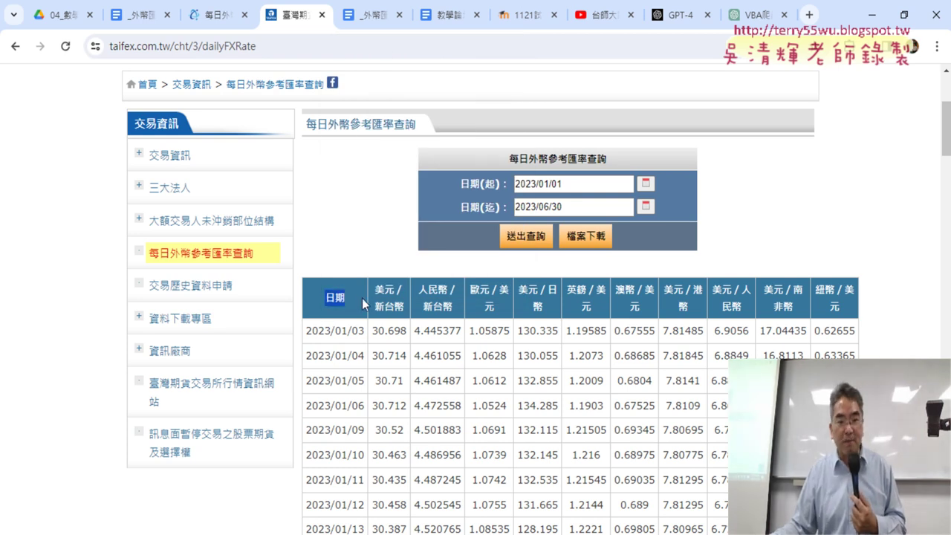
pyautogui.rightClick(344, 299)
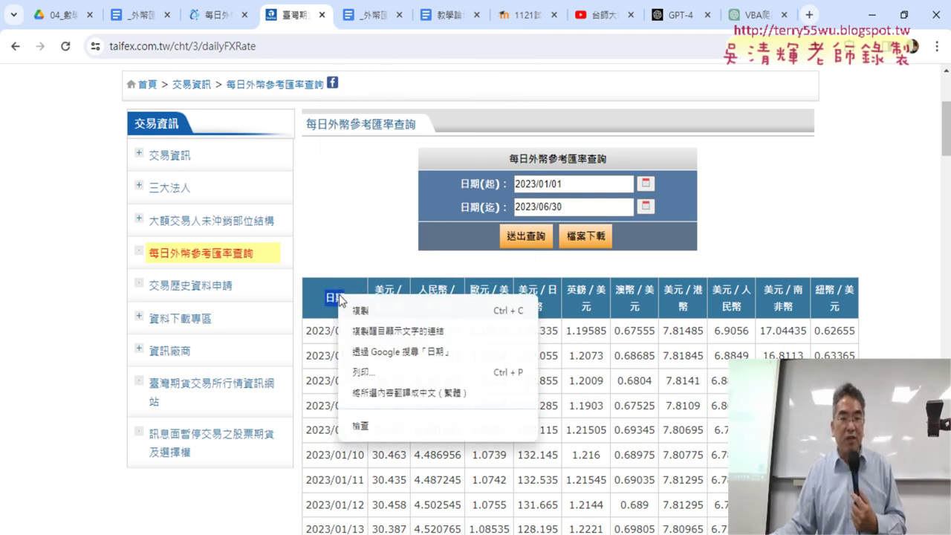
pyautogui.click(394, 432)
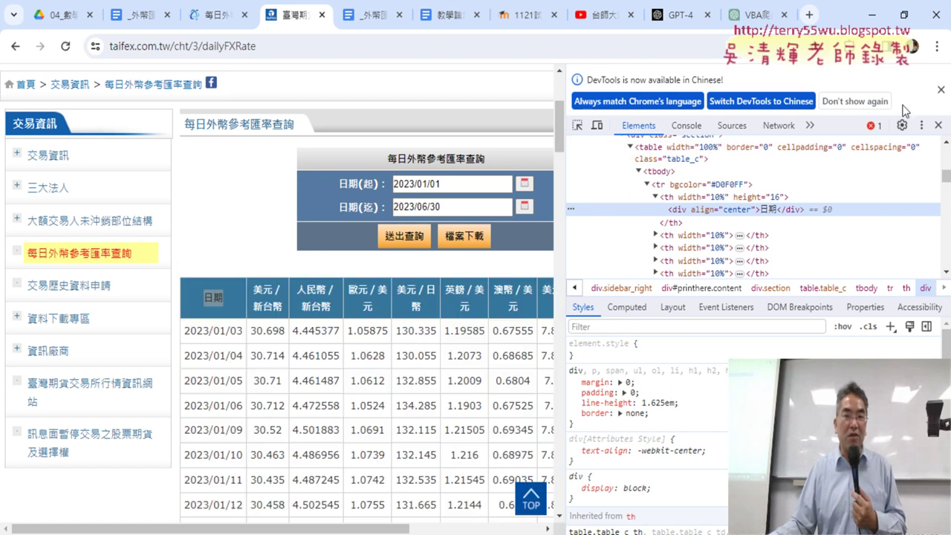
pyautogui.click(937, 125)
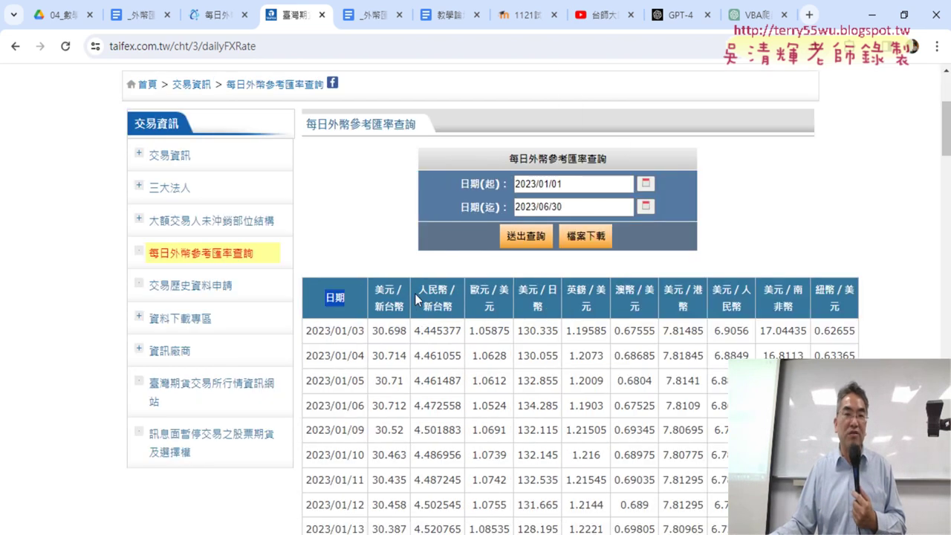
pyautogui.click(62, 15)
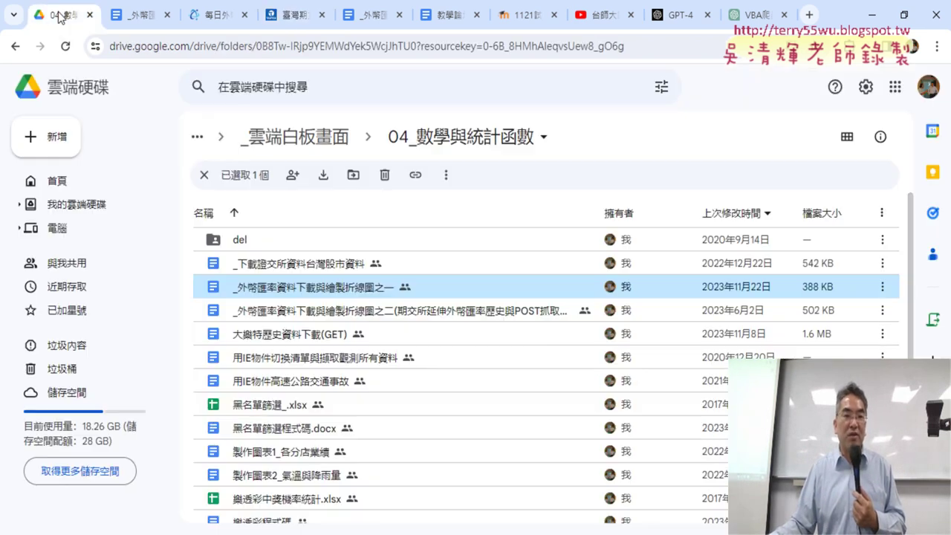
# Open the 外幣匯率資料下載與繪製折線圖之二 Google Doc from the Drive file list
pyautogui.click(346, 318)
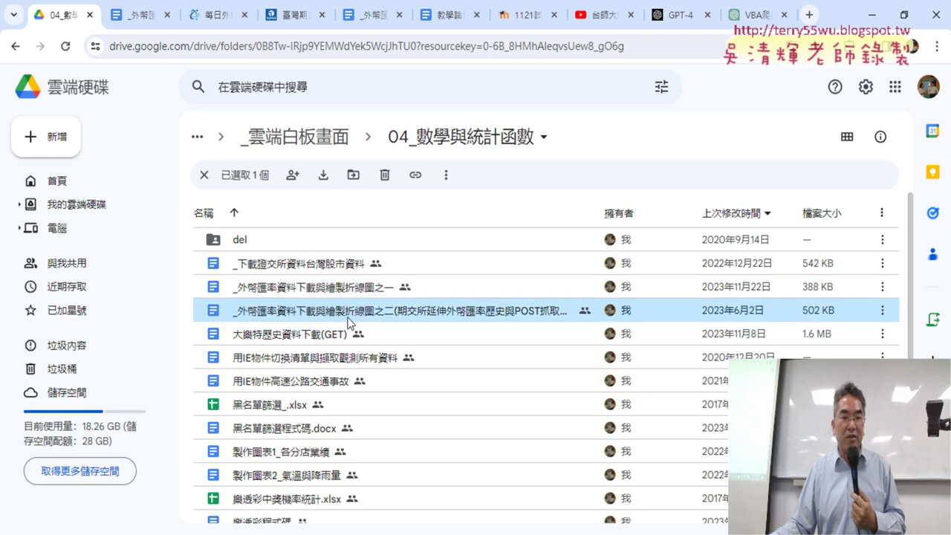
pyautogui.click(265, 291)
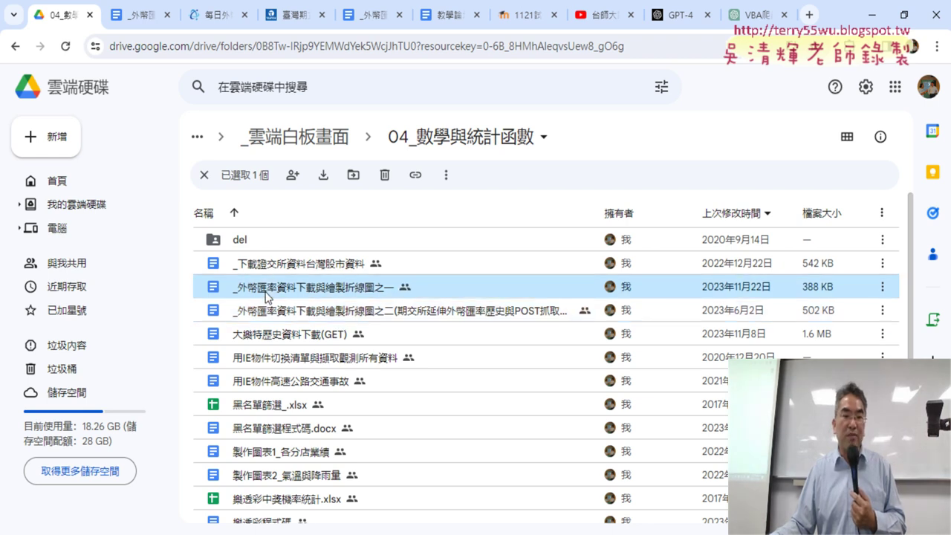
pyautogui.click(384, 317)
pyautogui.doubleClick(399, 315)
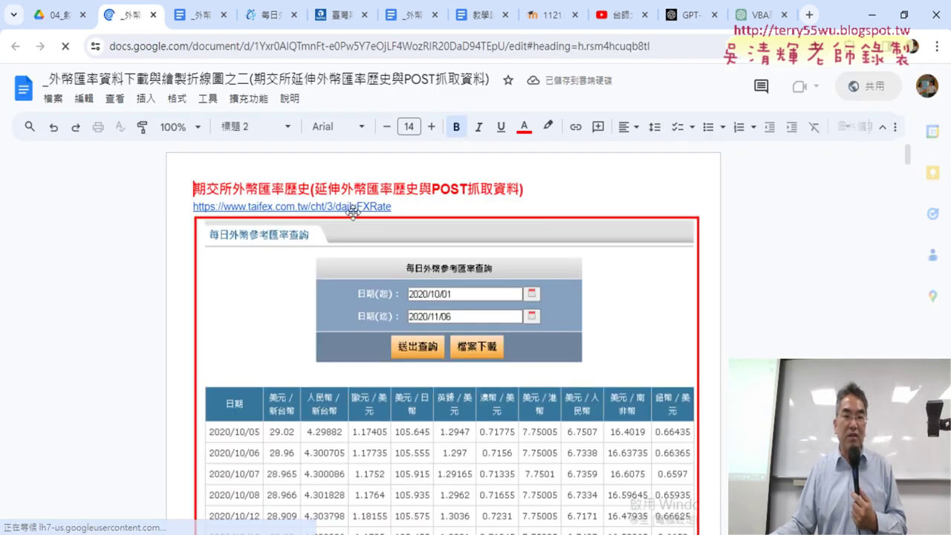
pyautogui.click(405, 211)
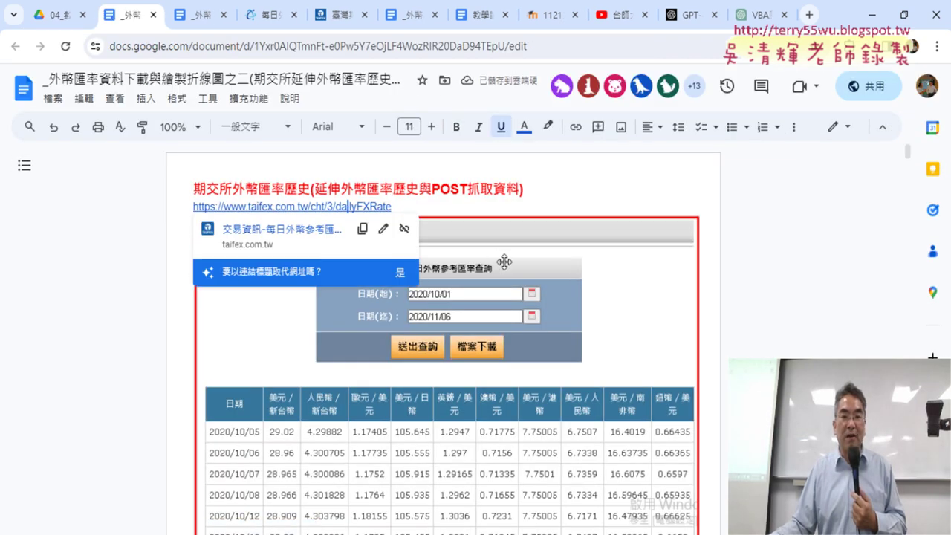
pyautogui.scroll(-1, 433, 341)
pyautogui.scroll(-1, 440, 289)
pyautogui.scroll(-2, 460, 292)
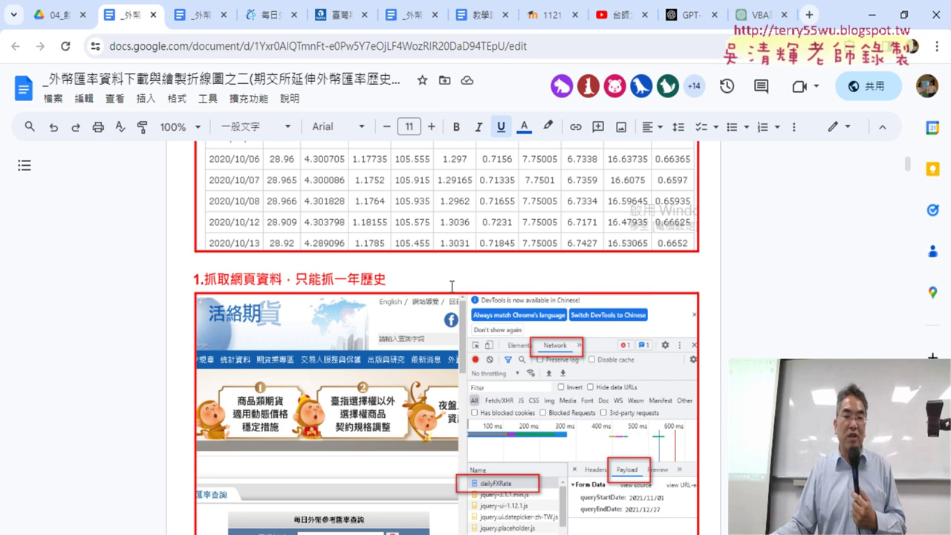
pyautogui.scroll(-3, 452, 286)
pyautogui.scroll(-2, 451, 286)
pyautogui.scroll(-3, 452, 286)
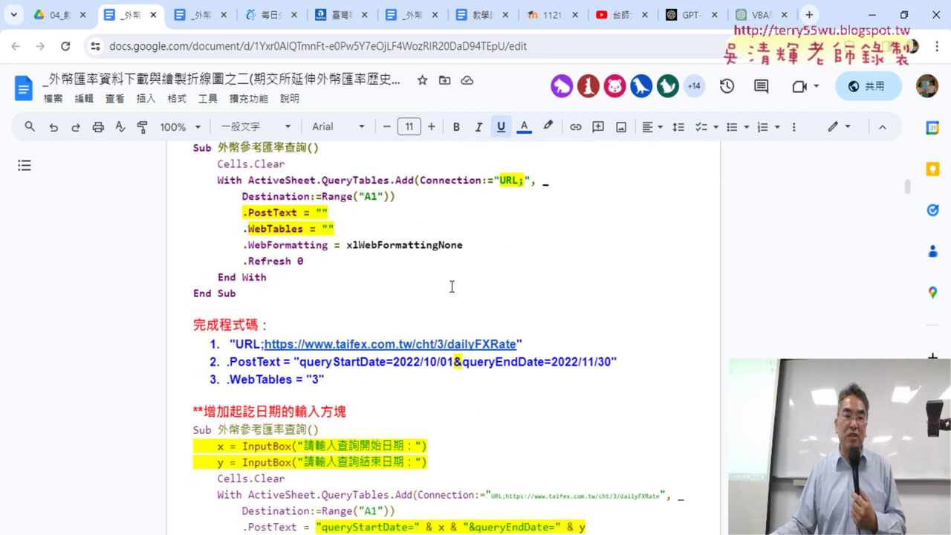
pyautogui.scroll(2, 454, 286)
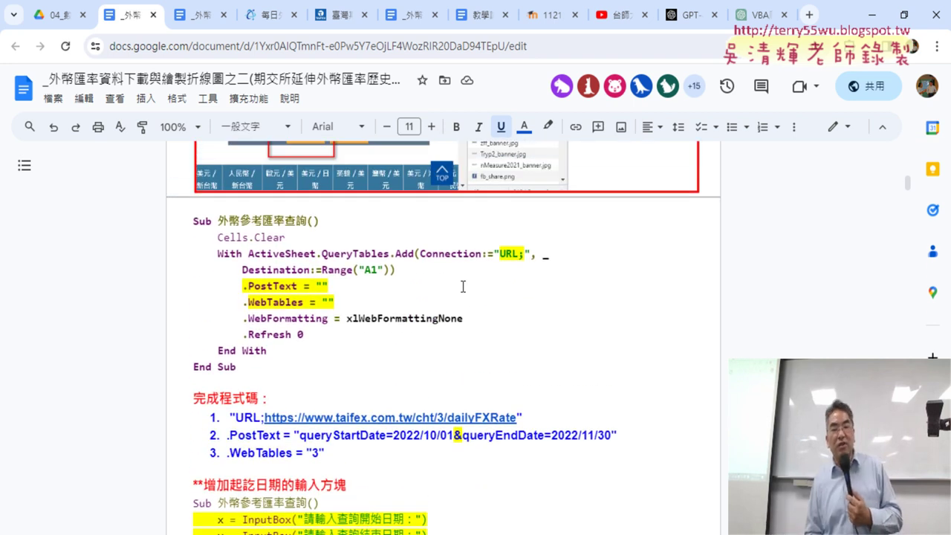